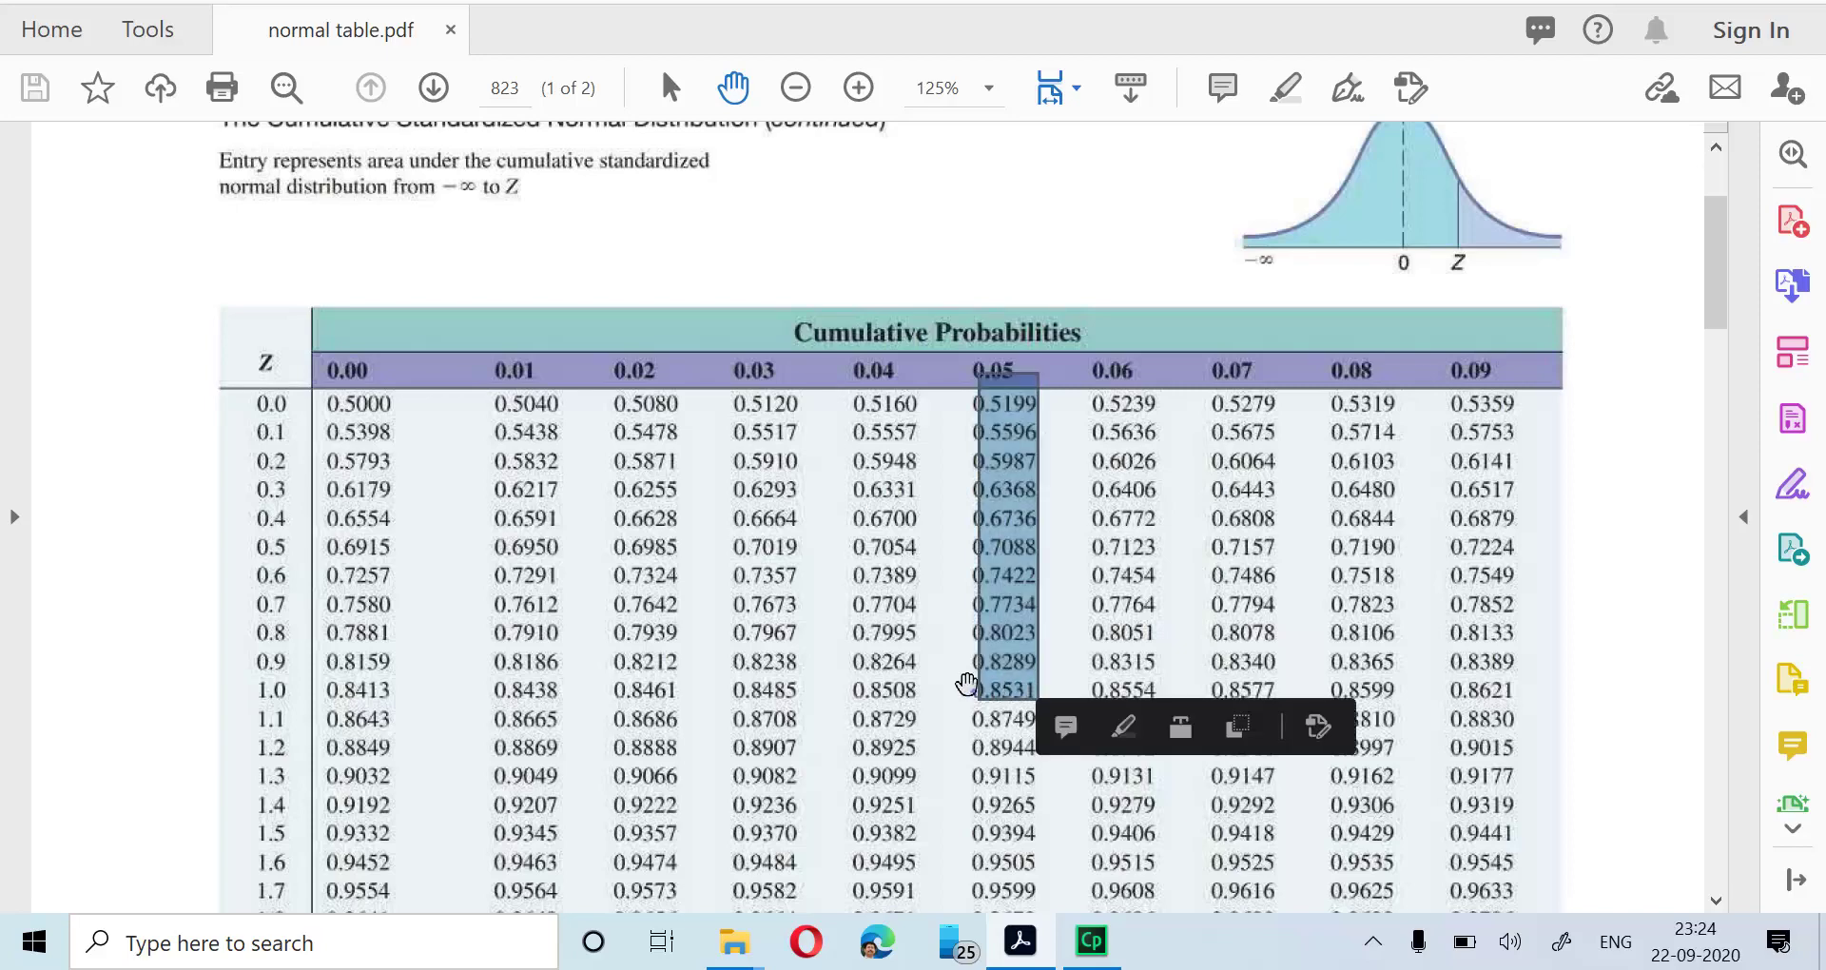
left_click(967, 681)
left_click(962, 676)
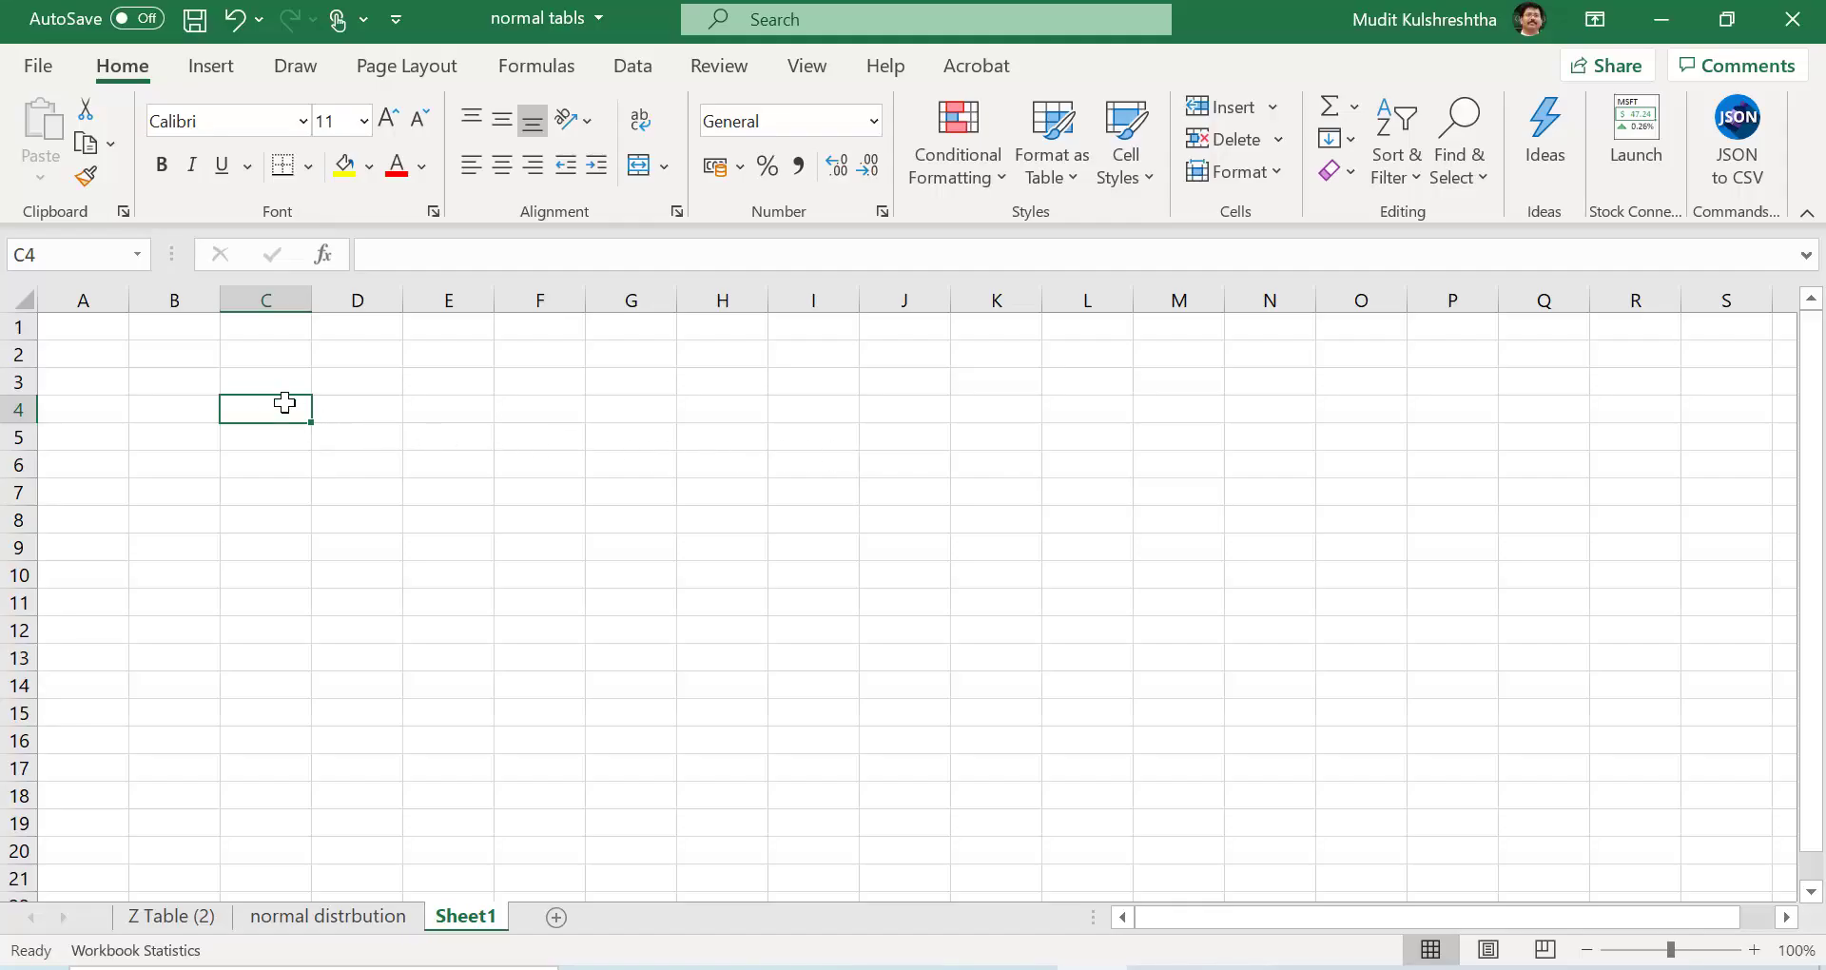
Step: Enter the heading Z in C3 and fill the cells below it from C4 with a series from 0 to 6 in 0.1 increments
left_click(276, 388)
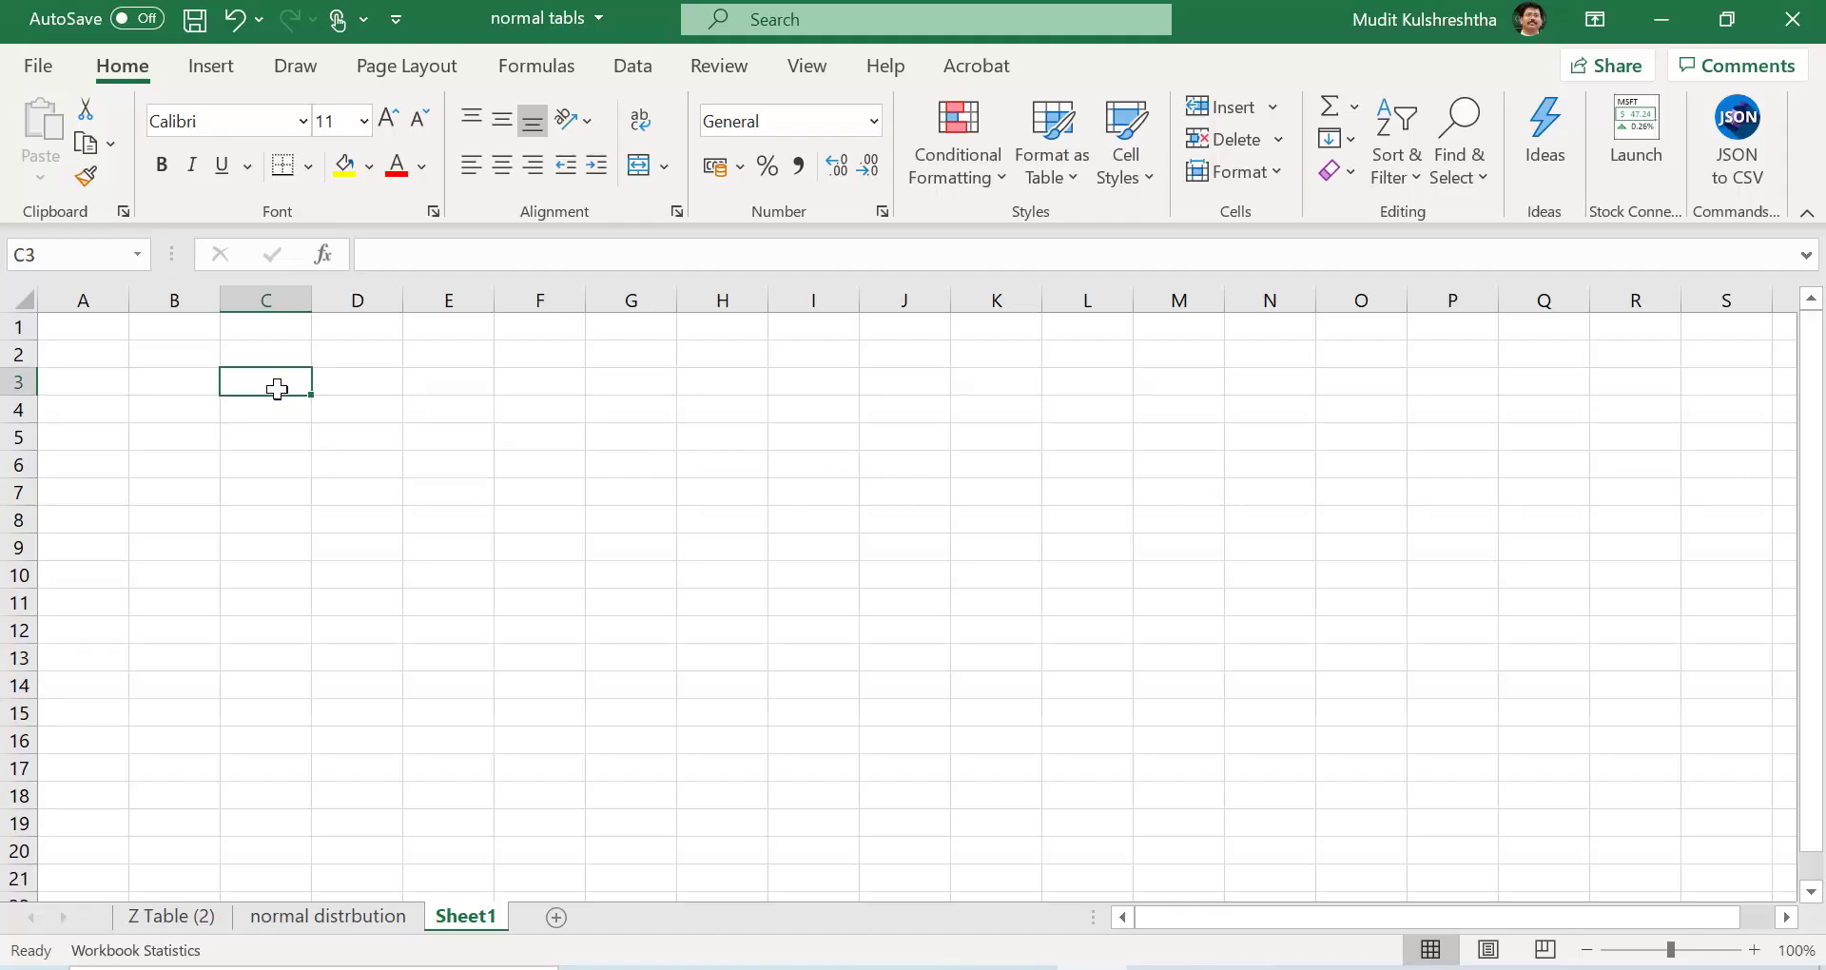
type("Z")
key("Return")
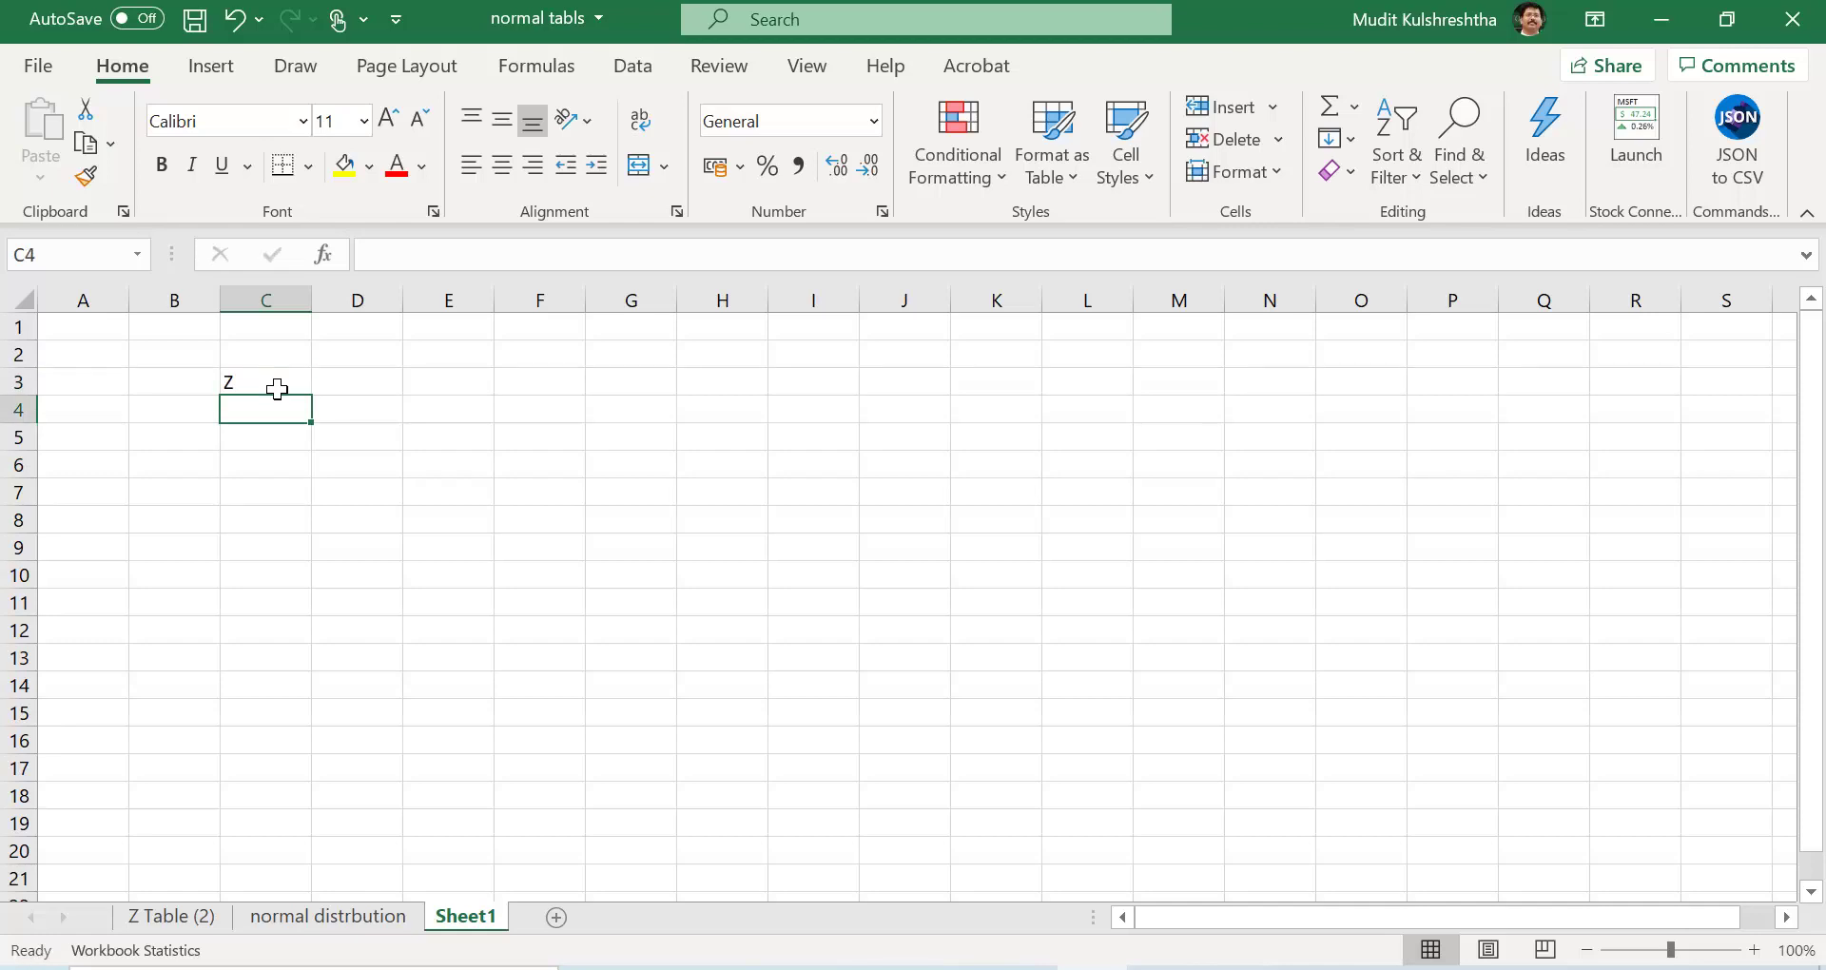
type("0")
key("Return")
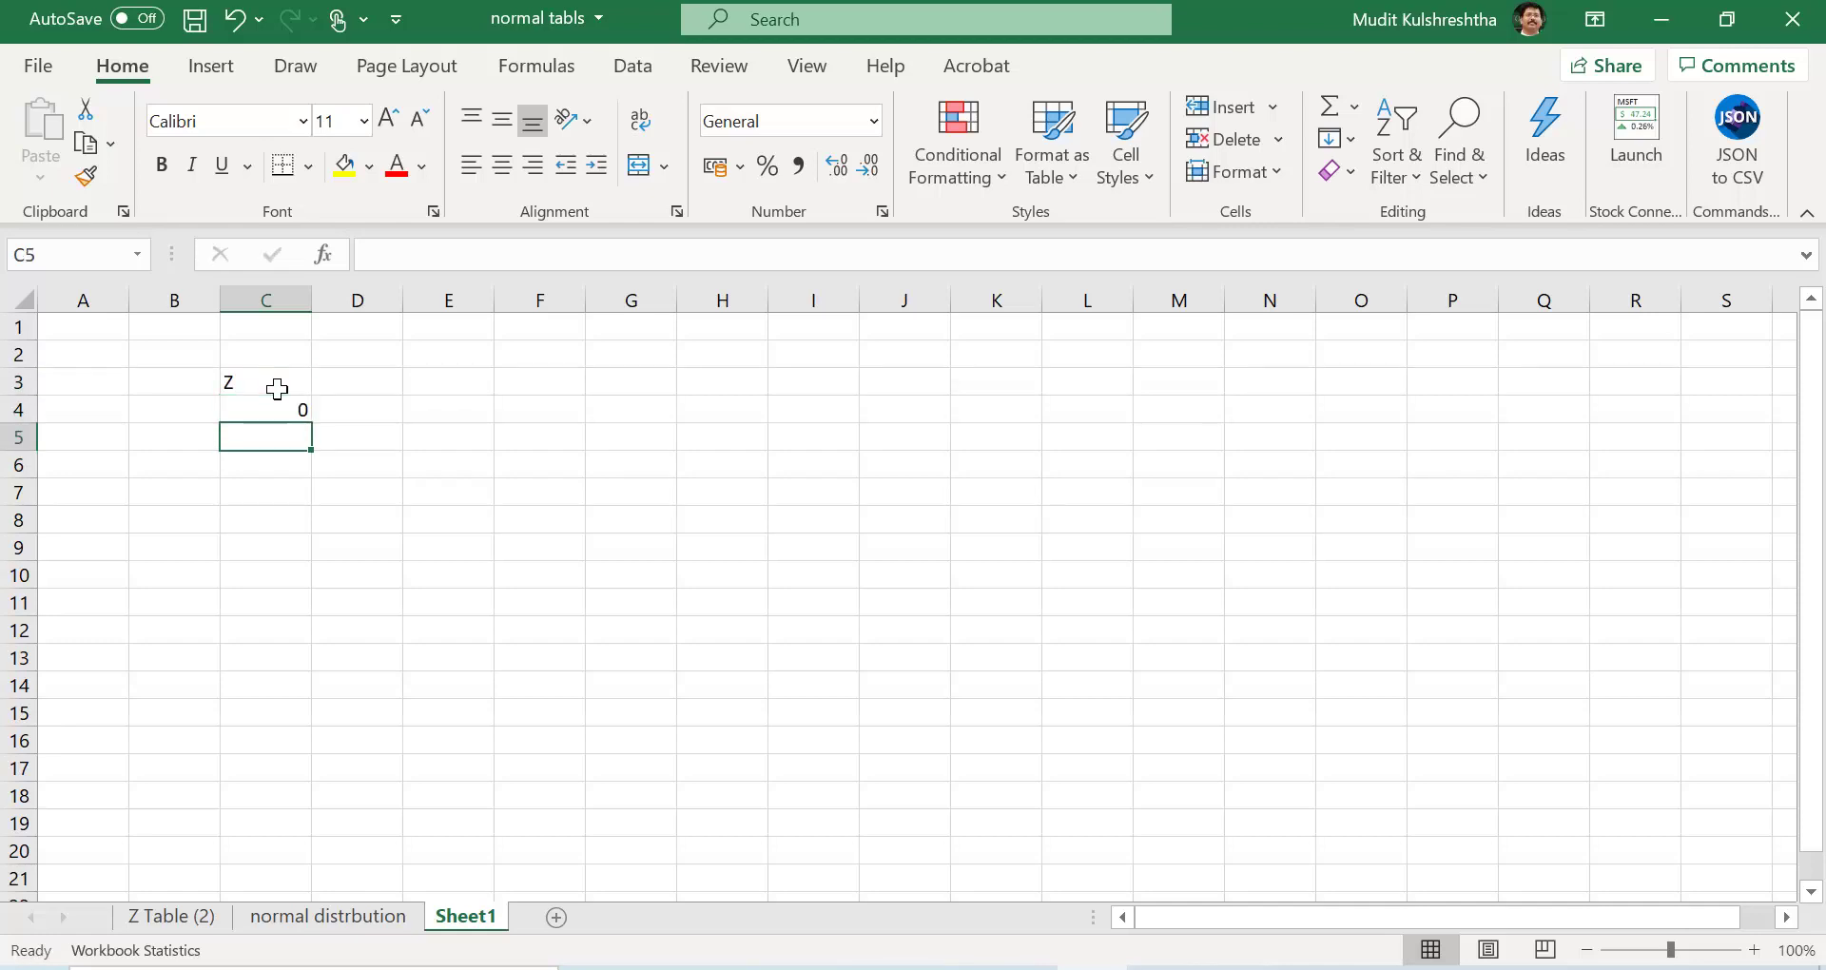
type("0.")
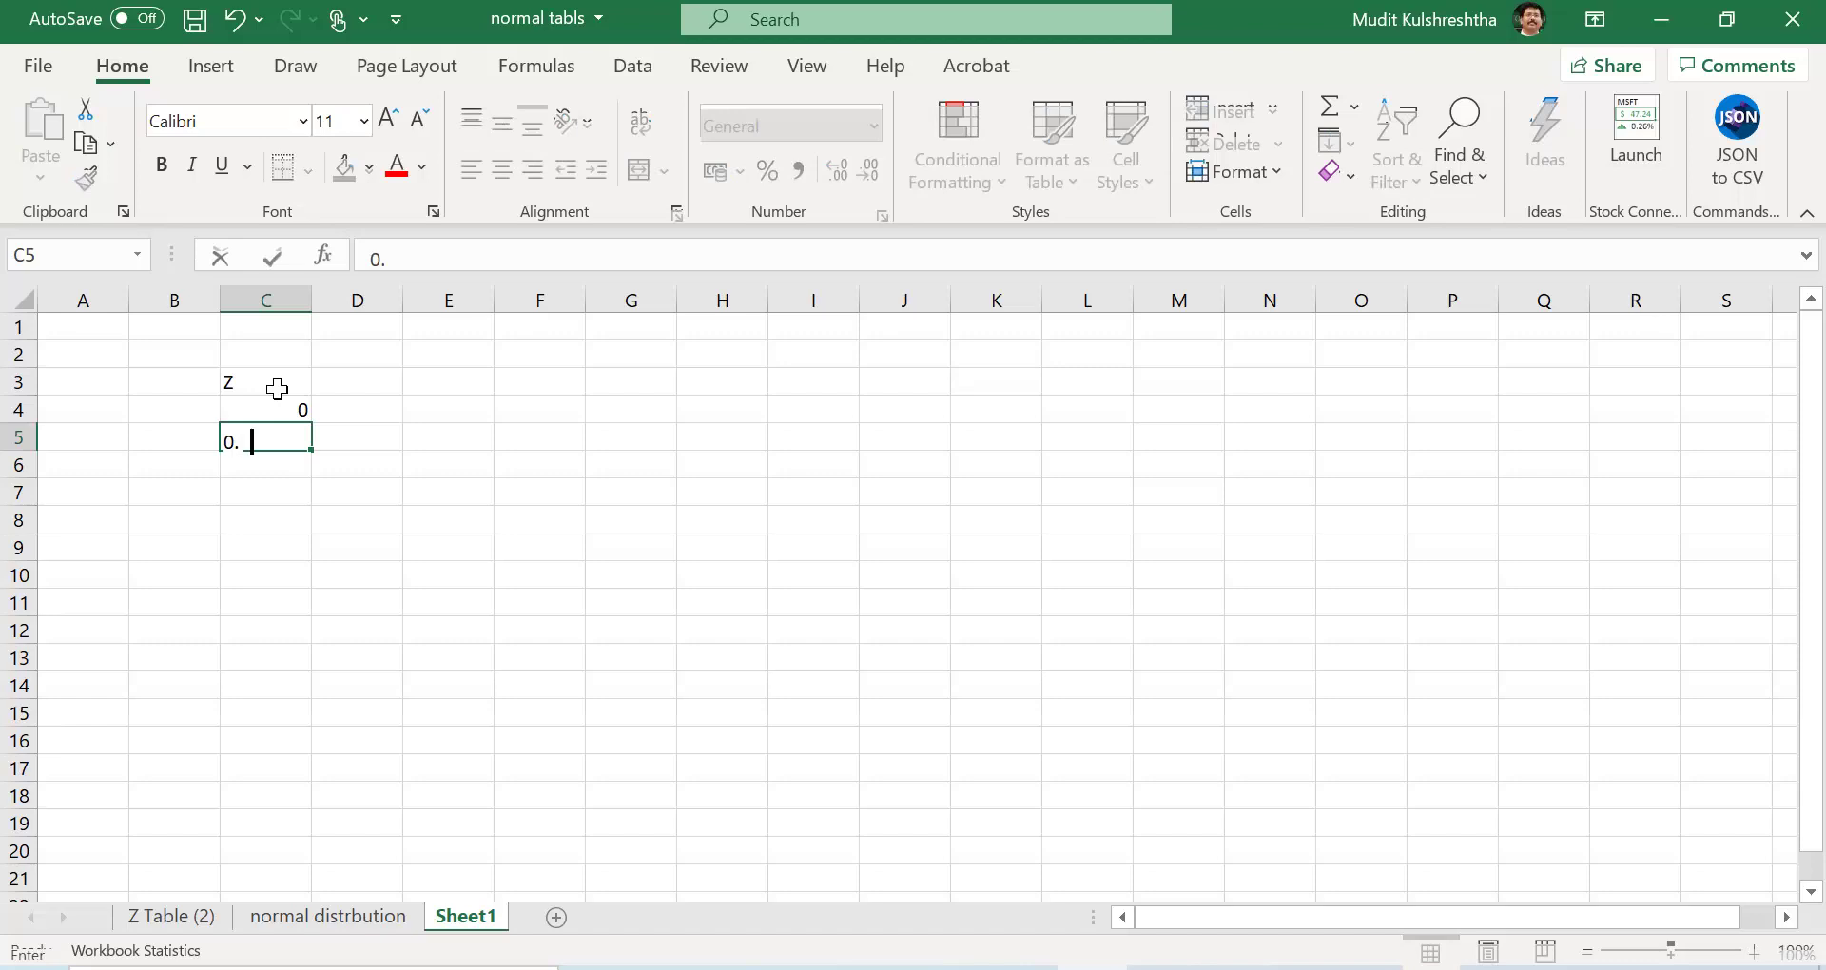
type("1")
key("Return")
left_click_drag(257, 412, 274, 443)
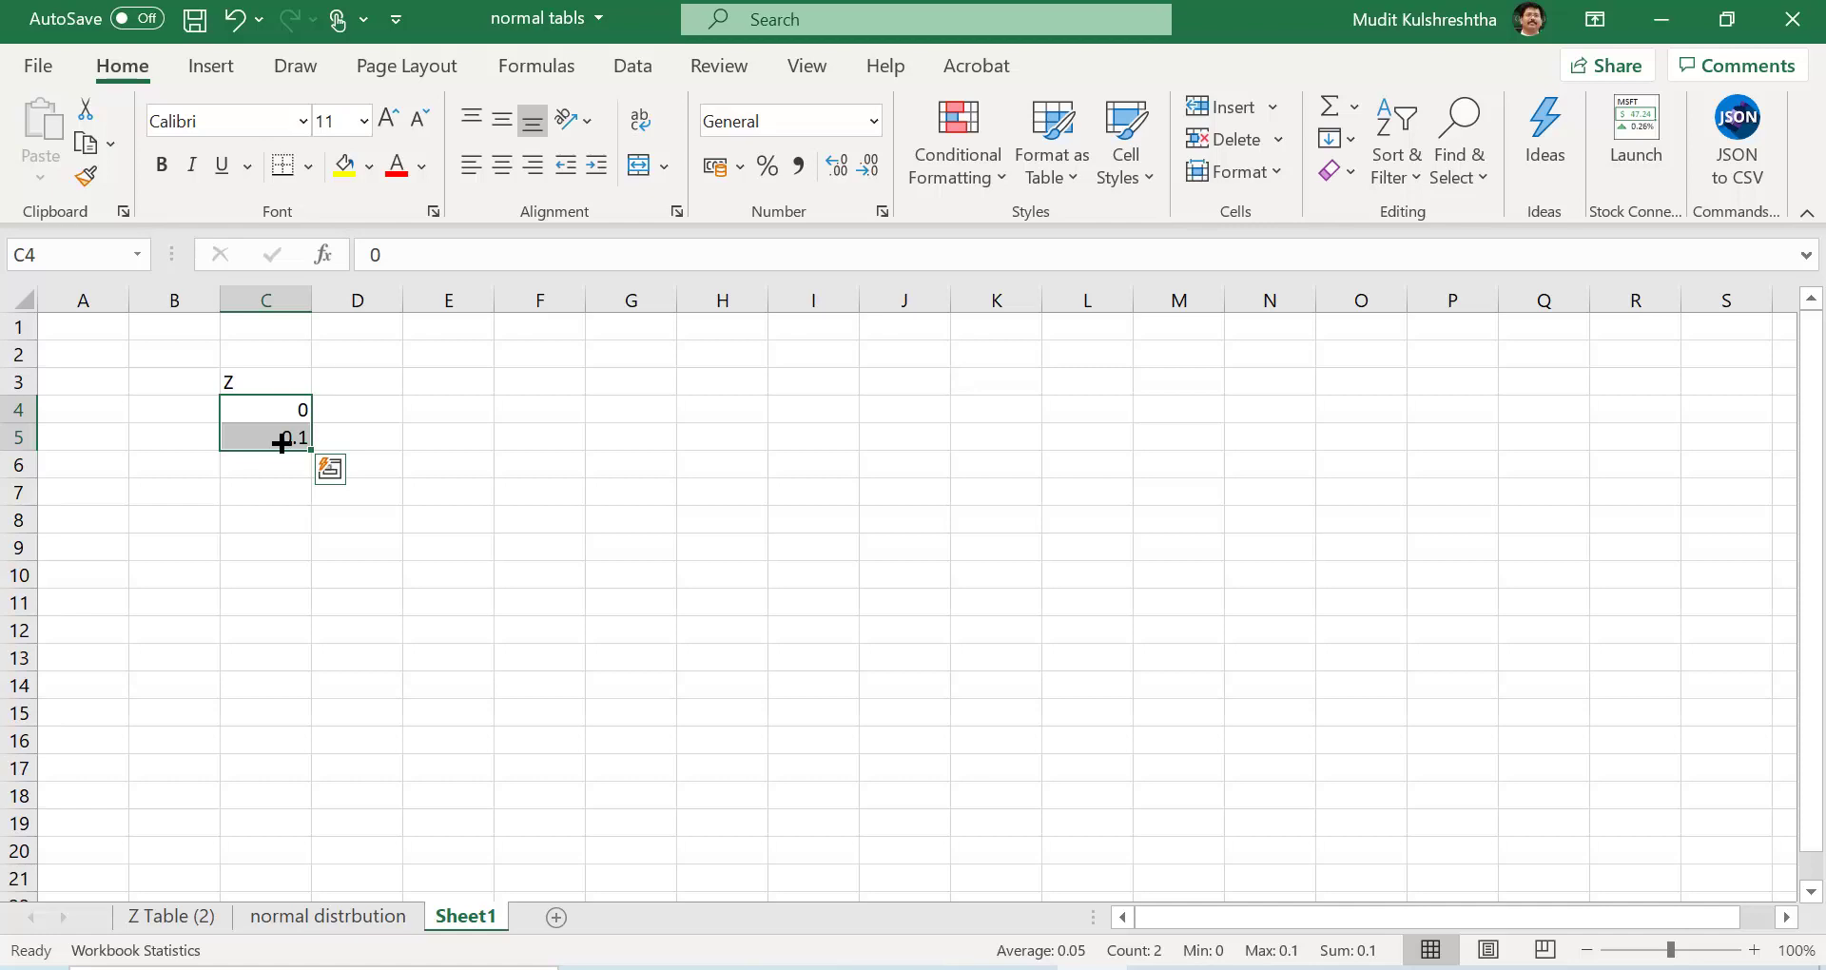
left_click_drag(310, 455, 301, 543)
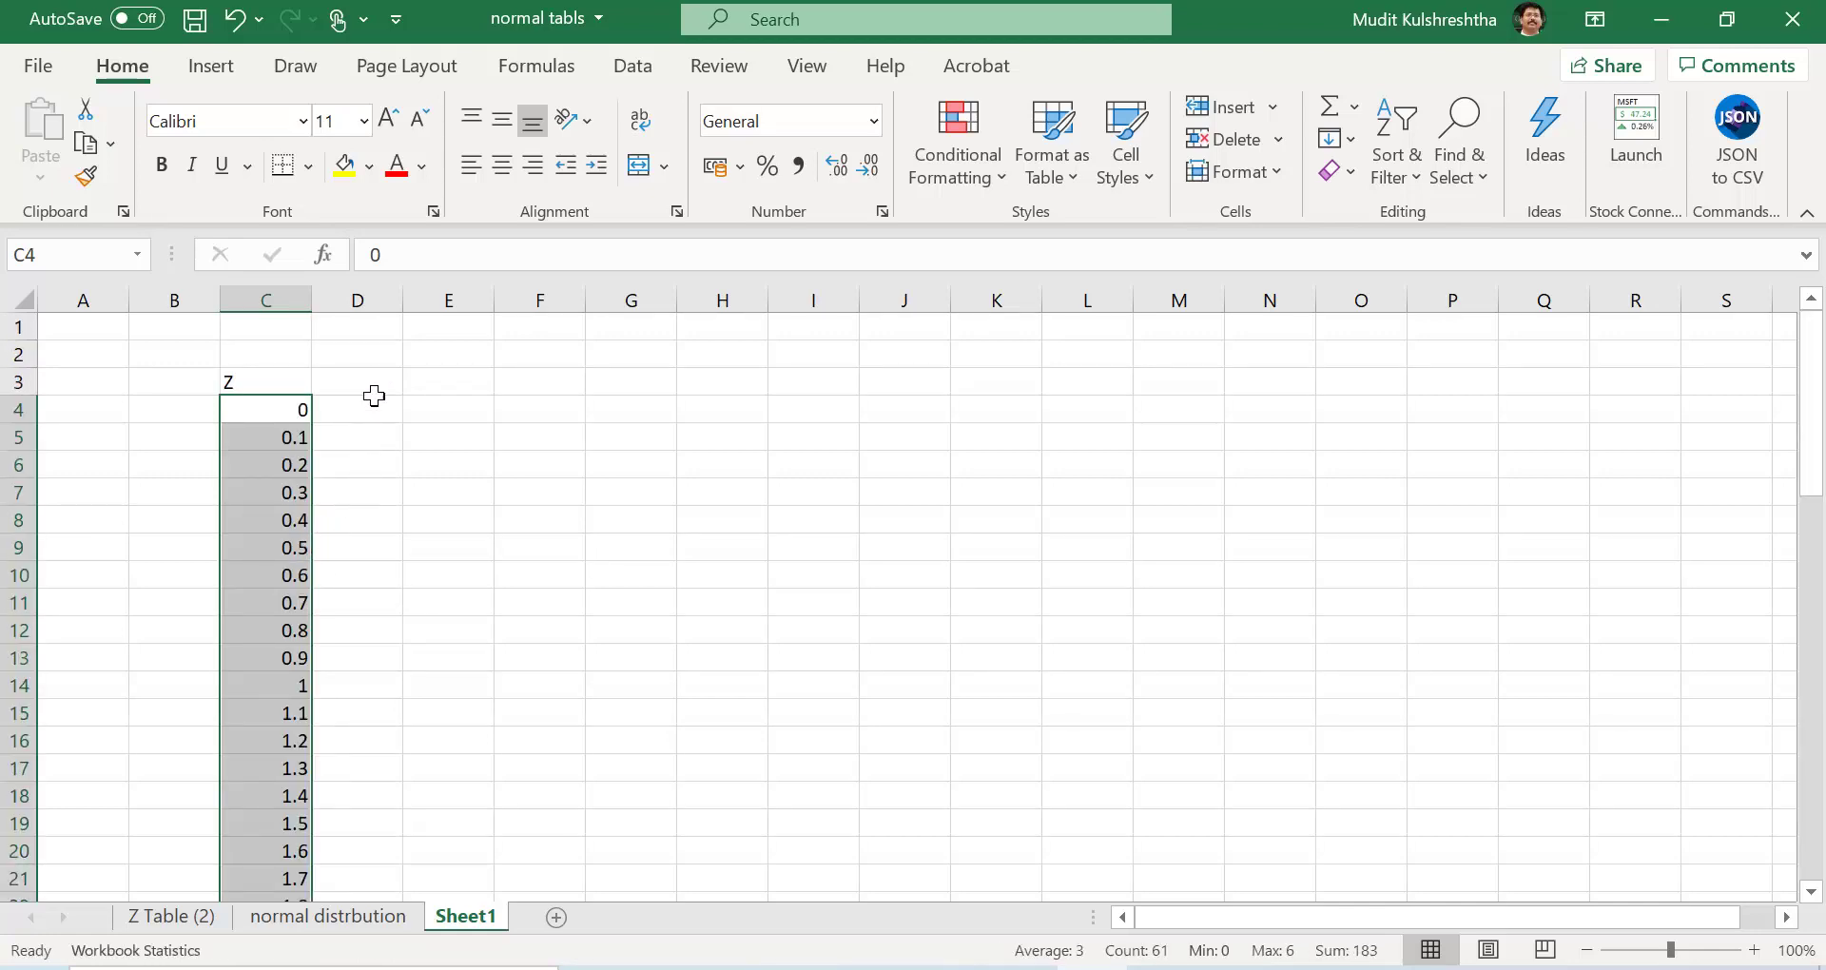
Step: Fill D2:M2 with the second-decimal headings from 0 to 0.09 in increments of 0.01
left_click(375, 357)
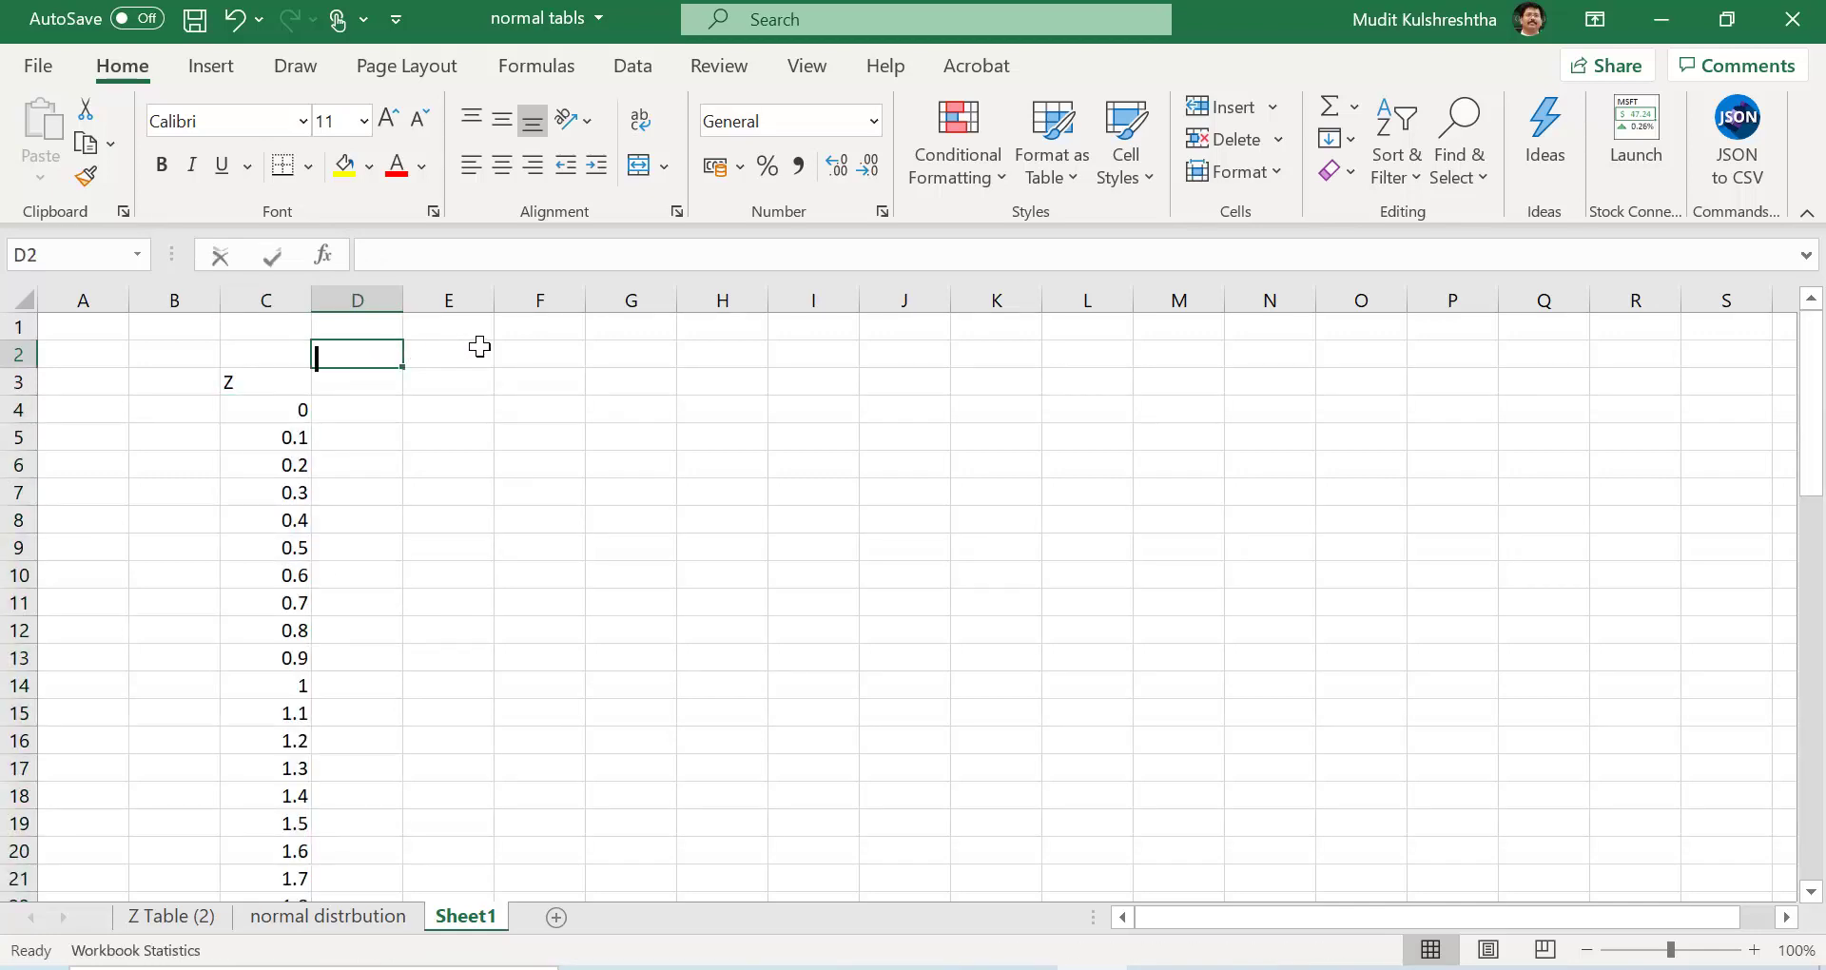
type("0.0")
key("Return")
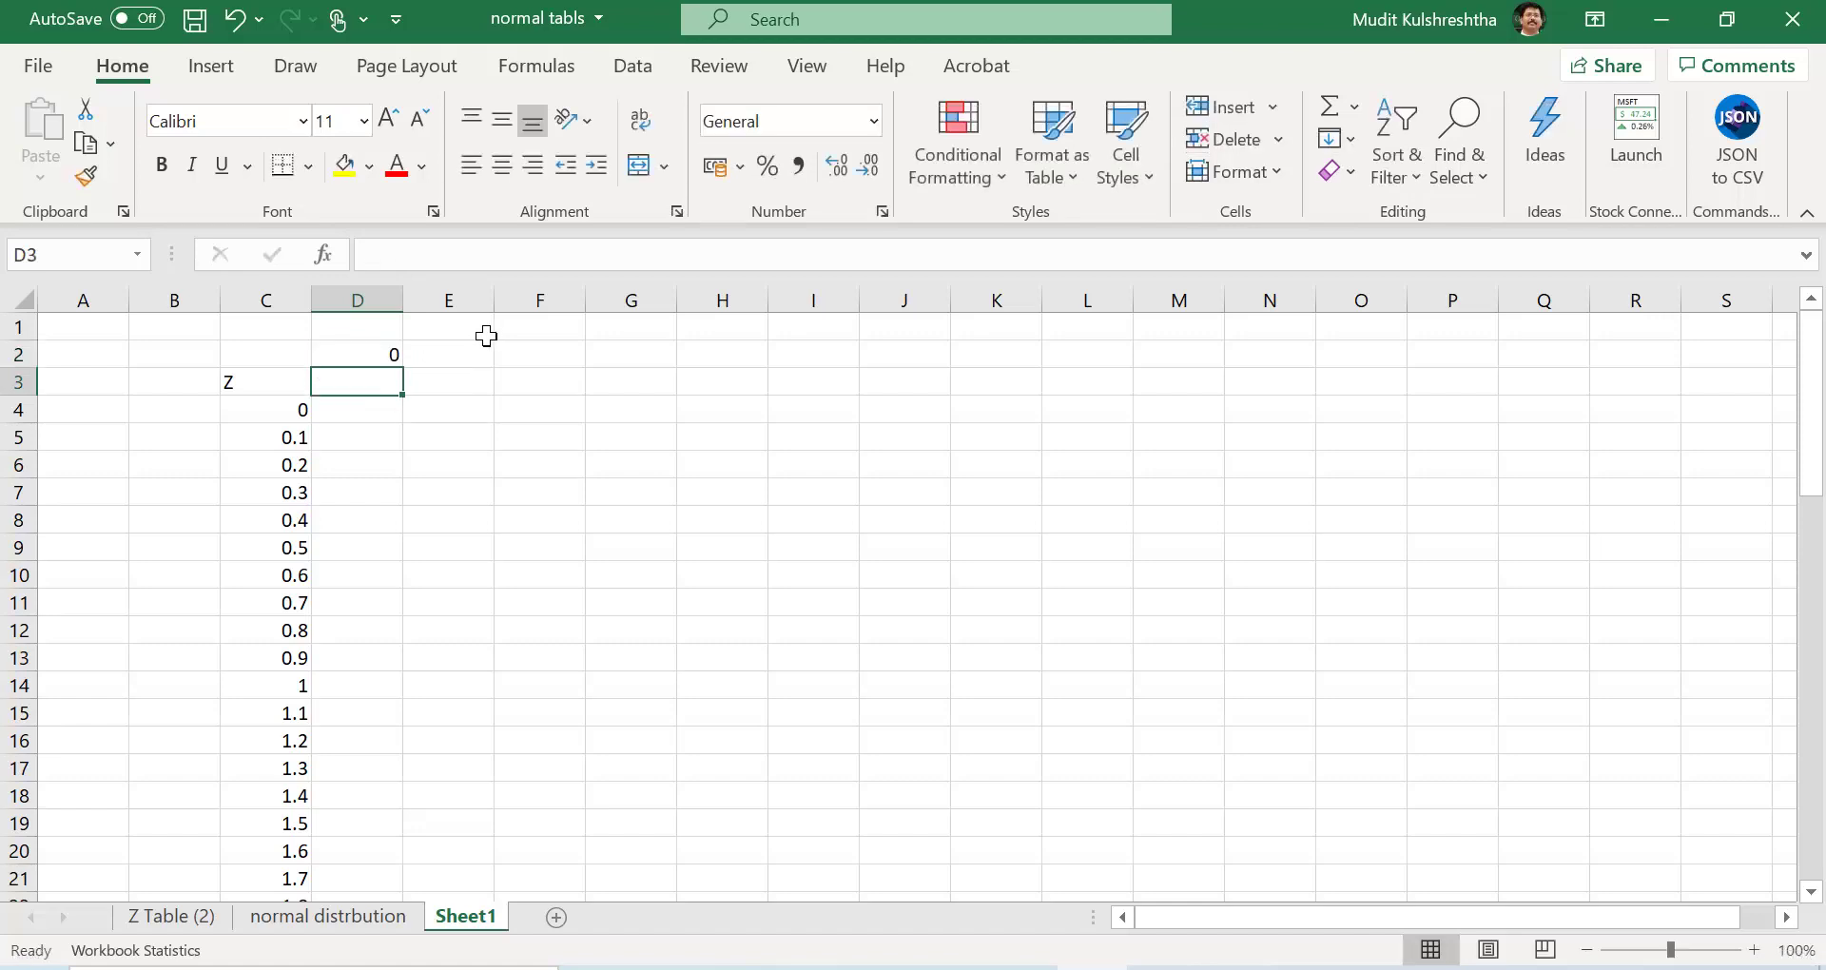
left_click(422, 357)
type("0.0")
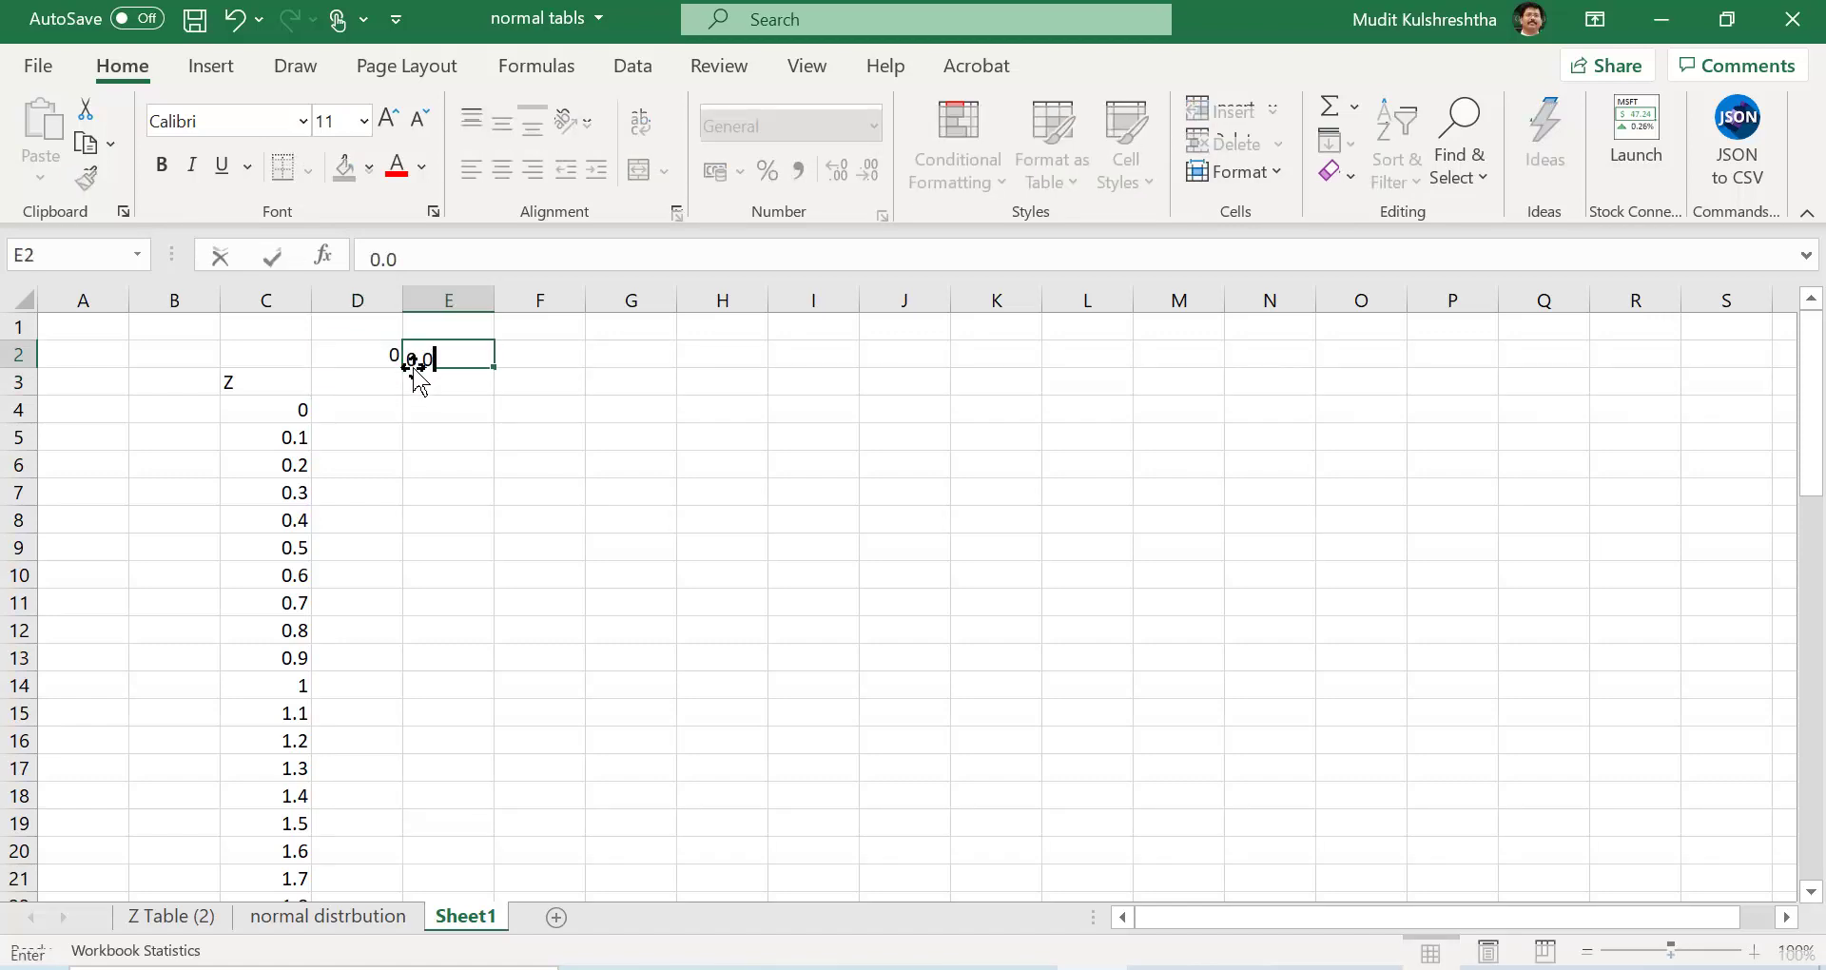
type("1")
key("Return")
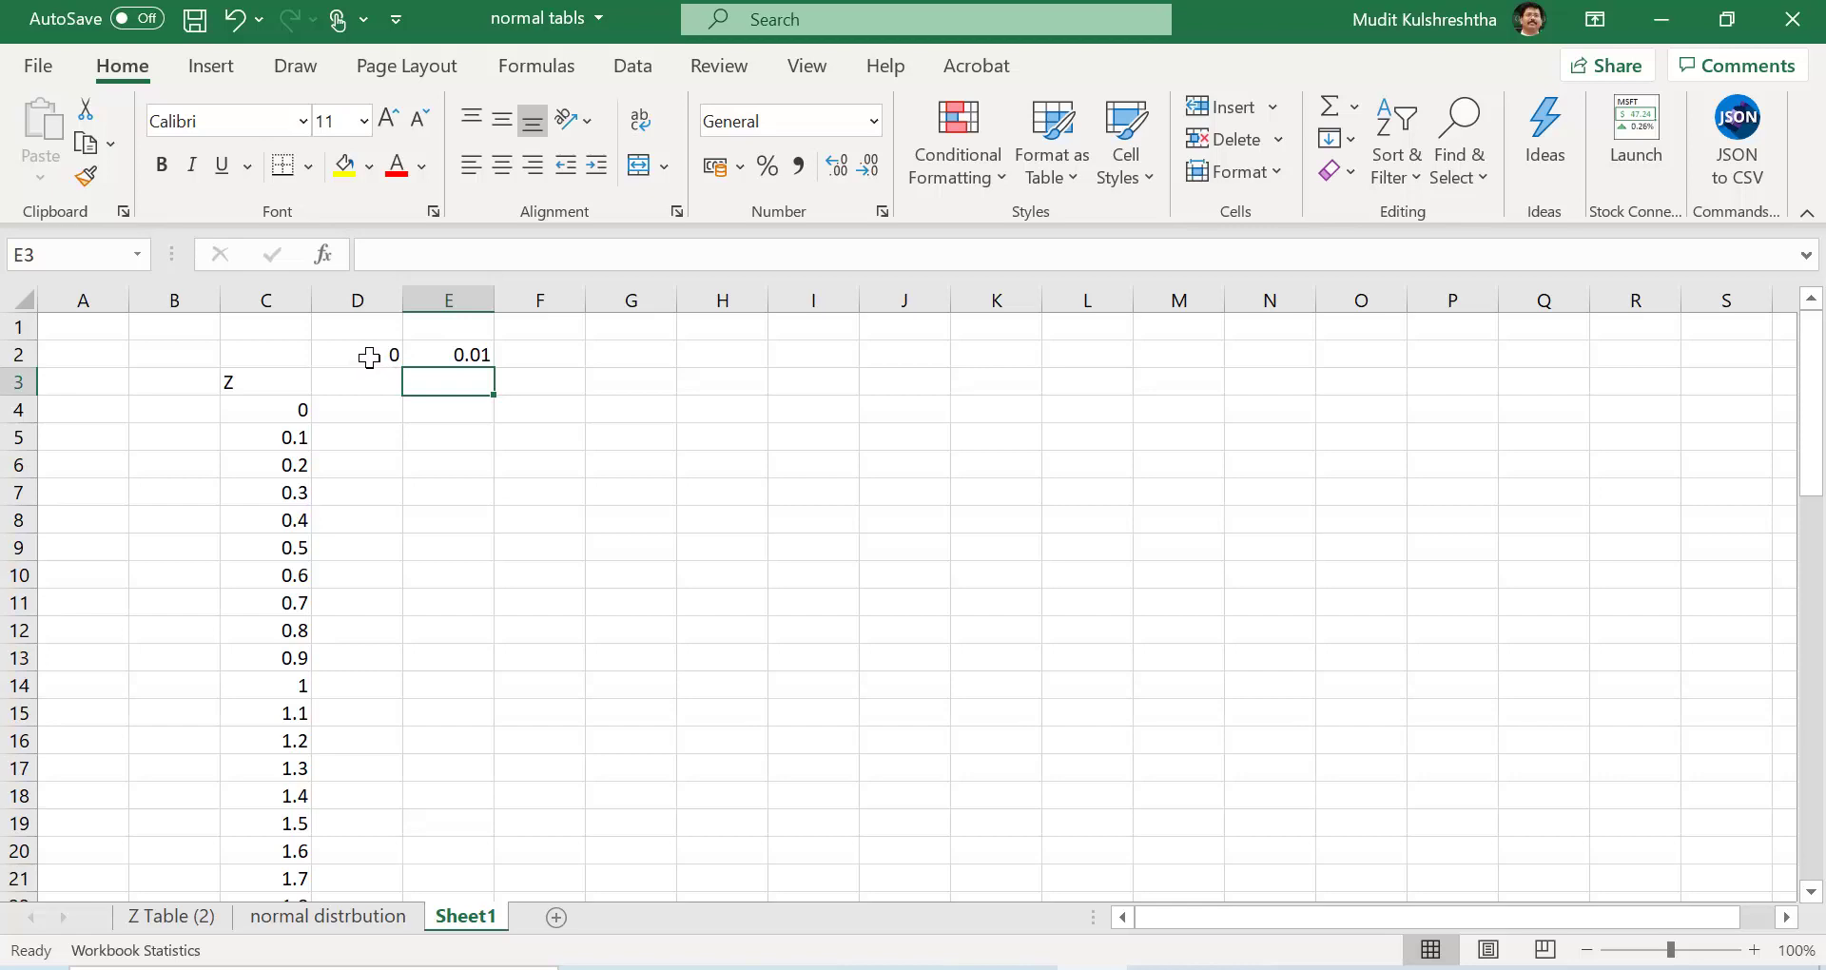
left_click_drag(370, 357, 1250, 360)
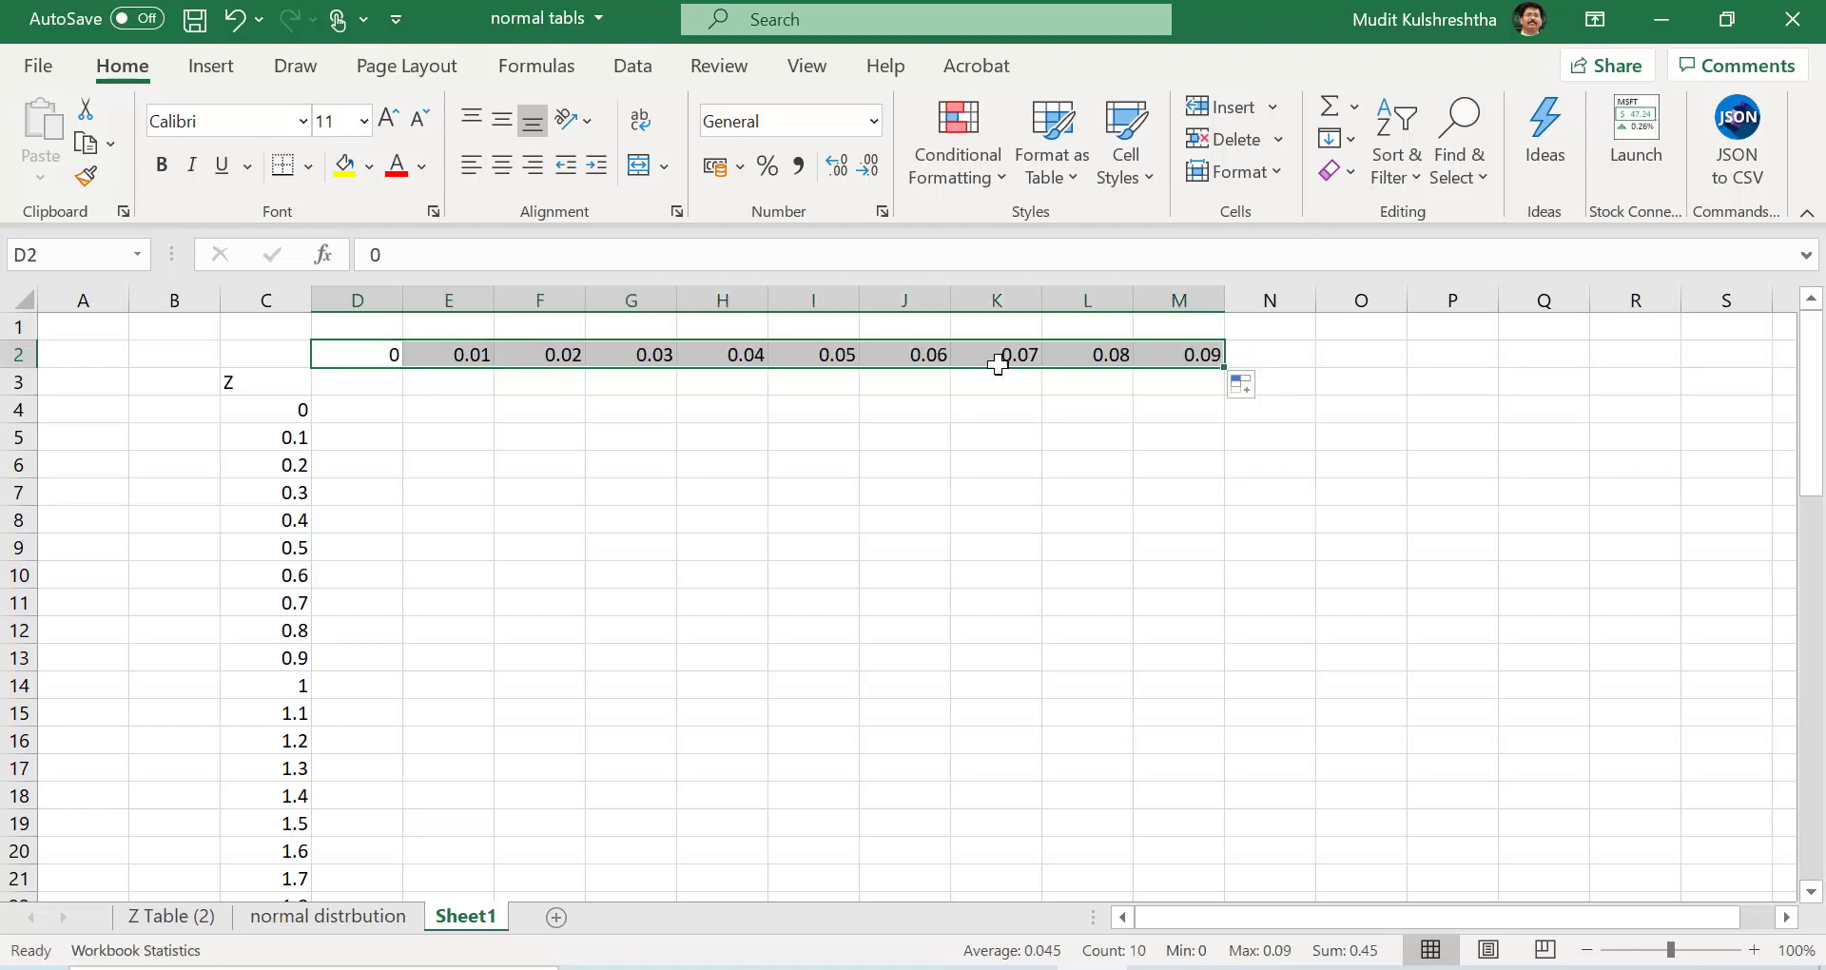
Step: Note the function names norm.dist in P4 and norm.s.dist in P5
left_click(367, 424)
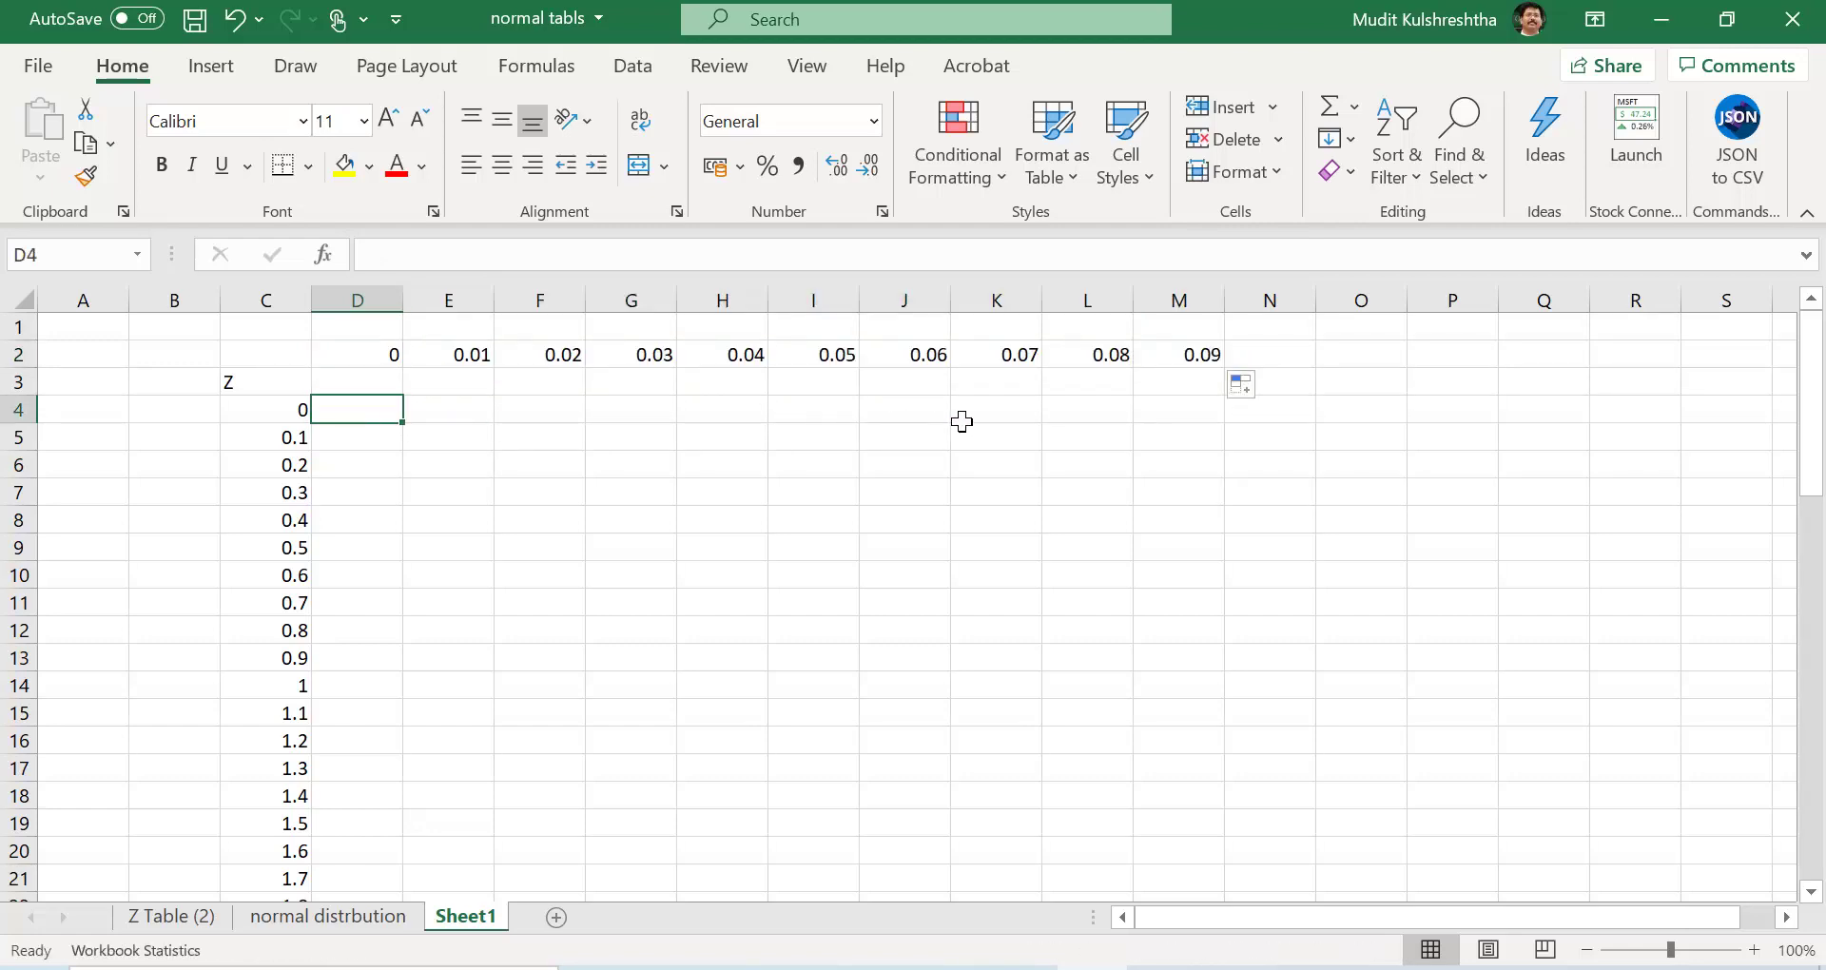
left_click(1440, 412)
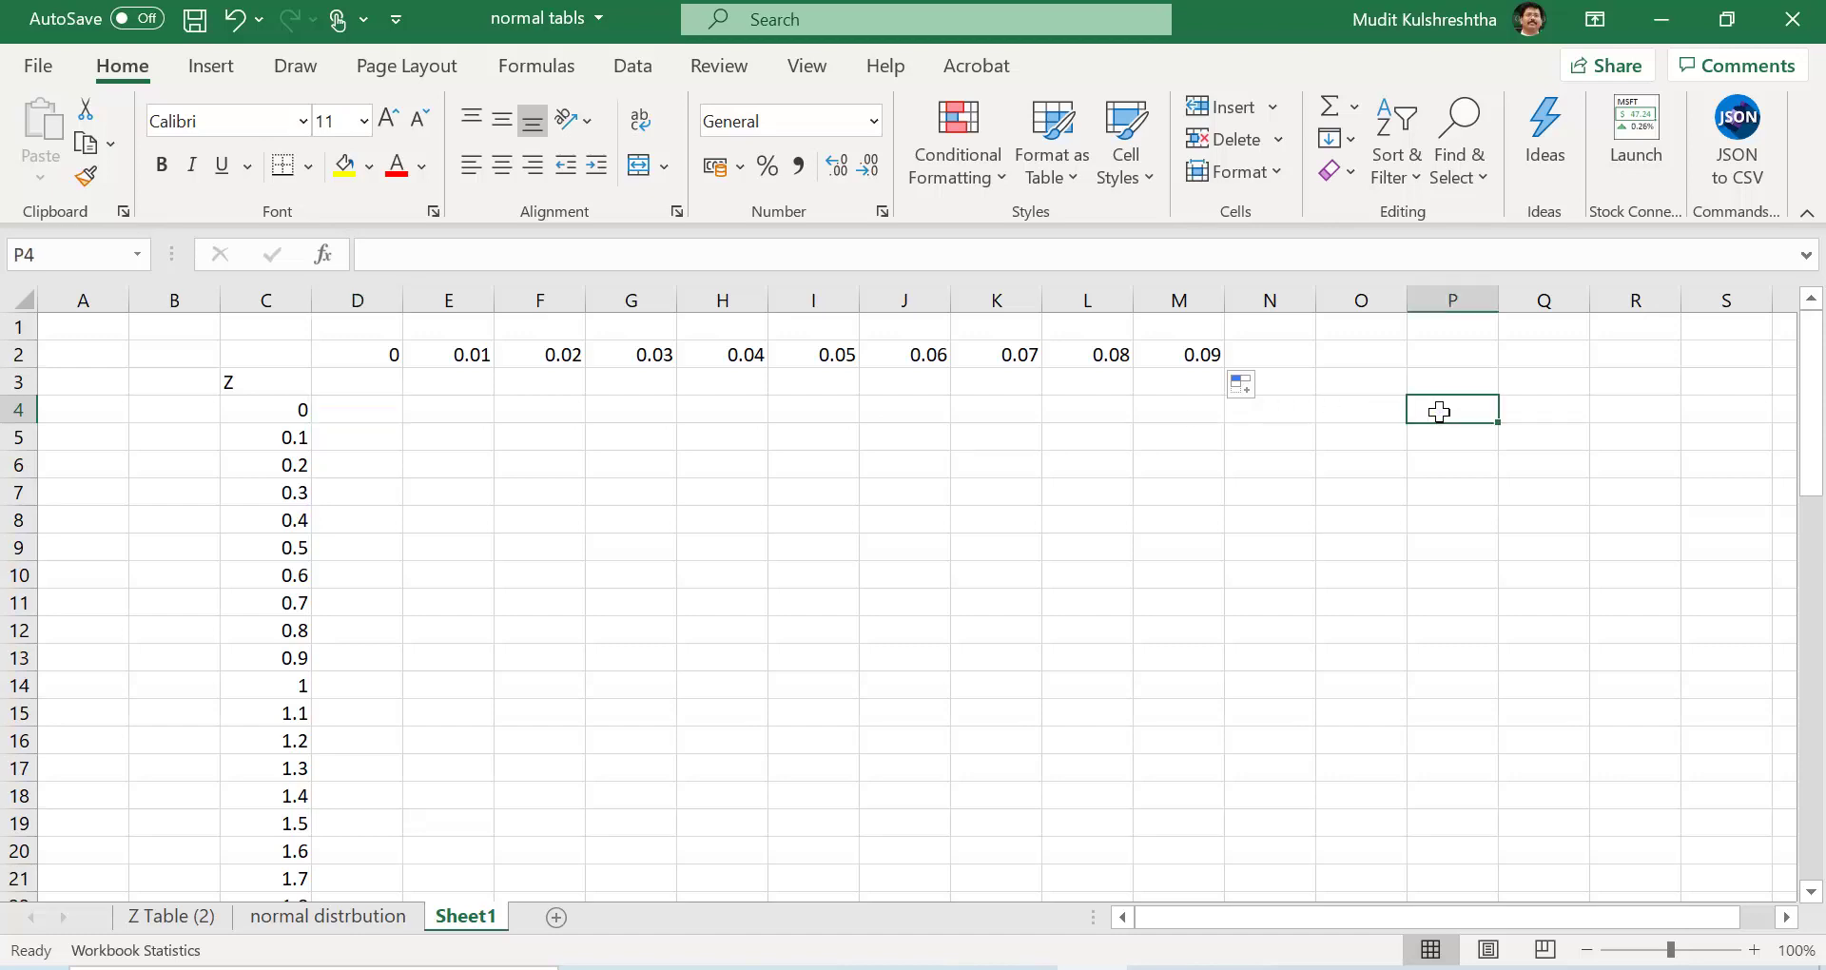
type("norm")
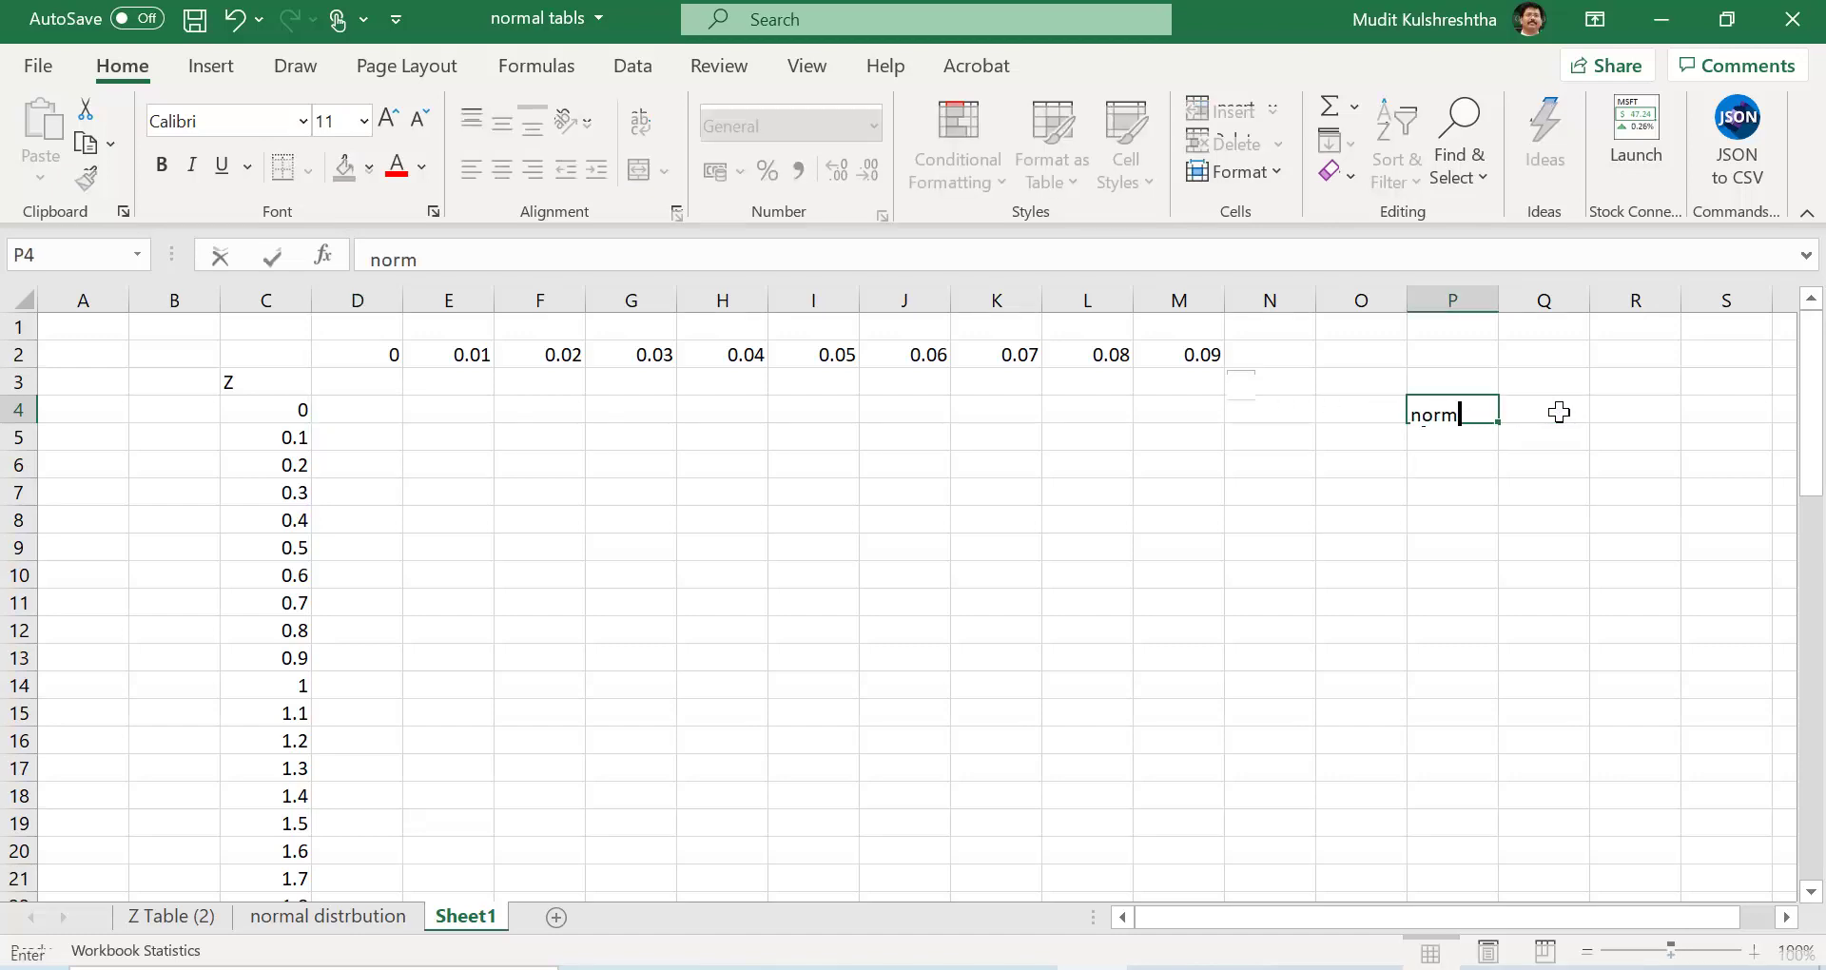
type(".dist")
key("Return")
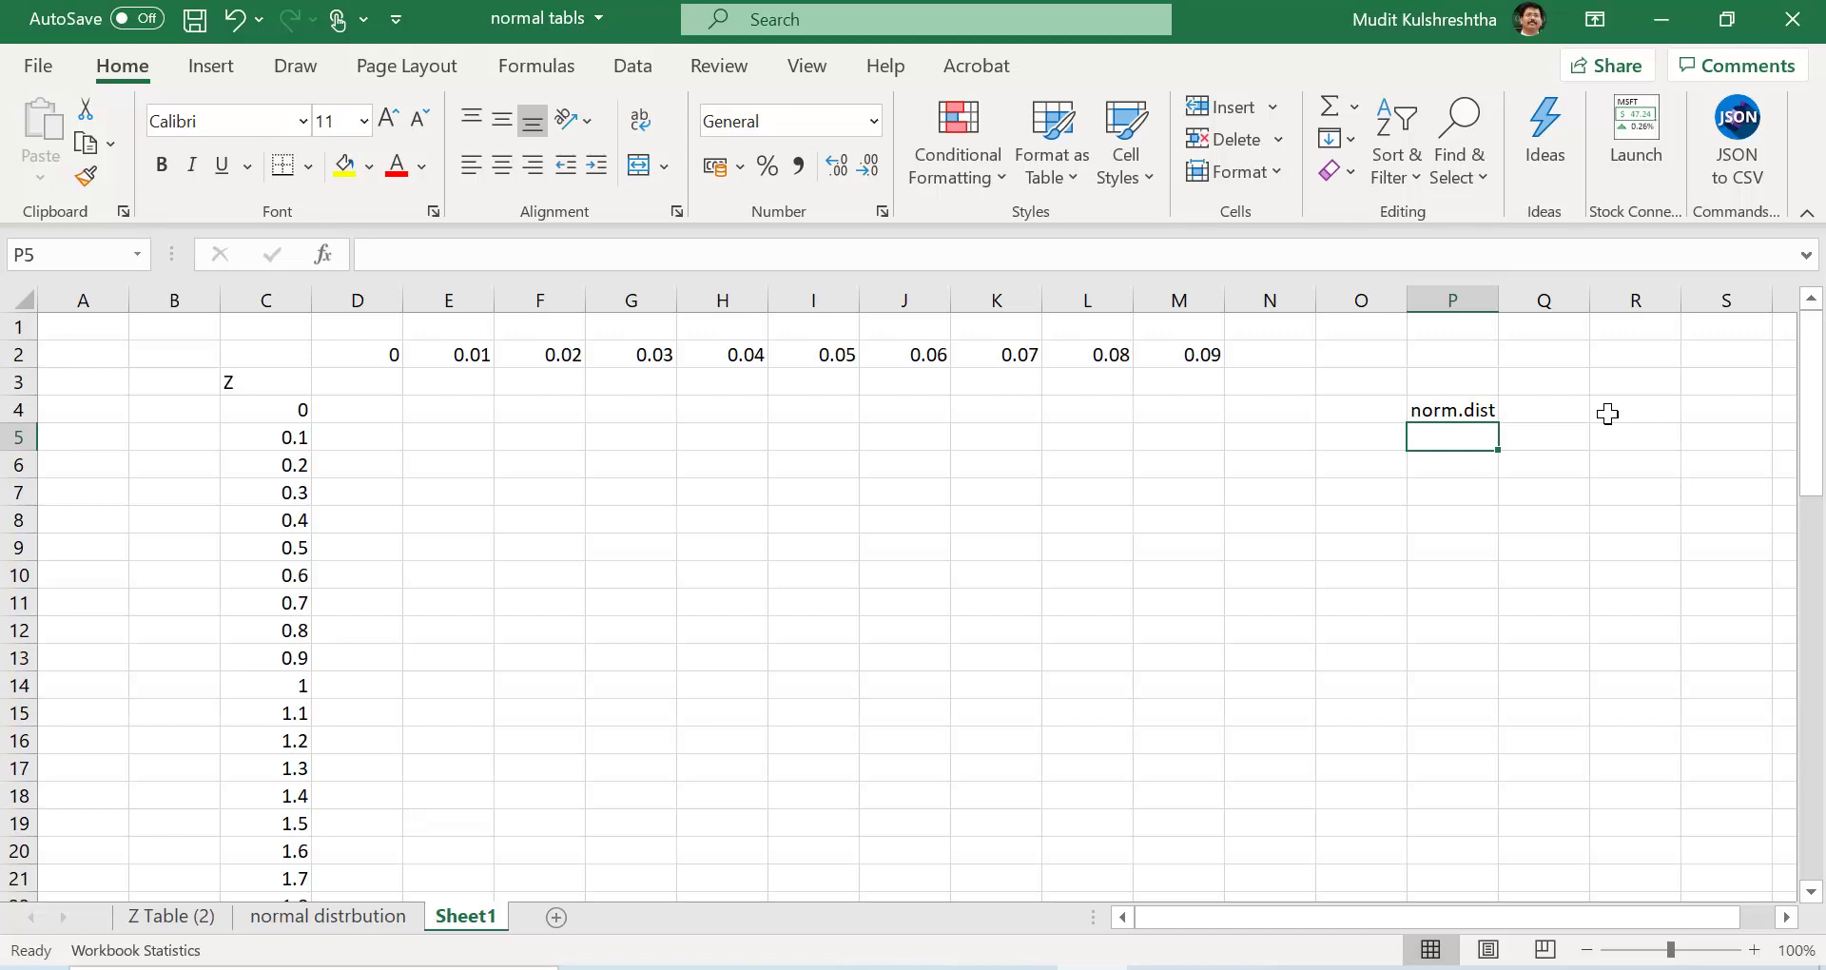
type("norm.s.d")
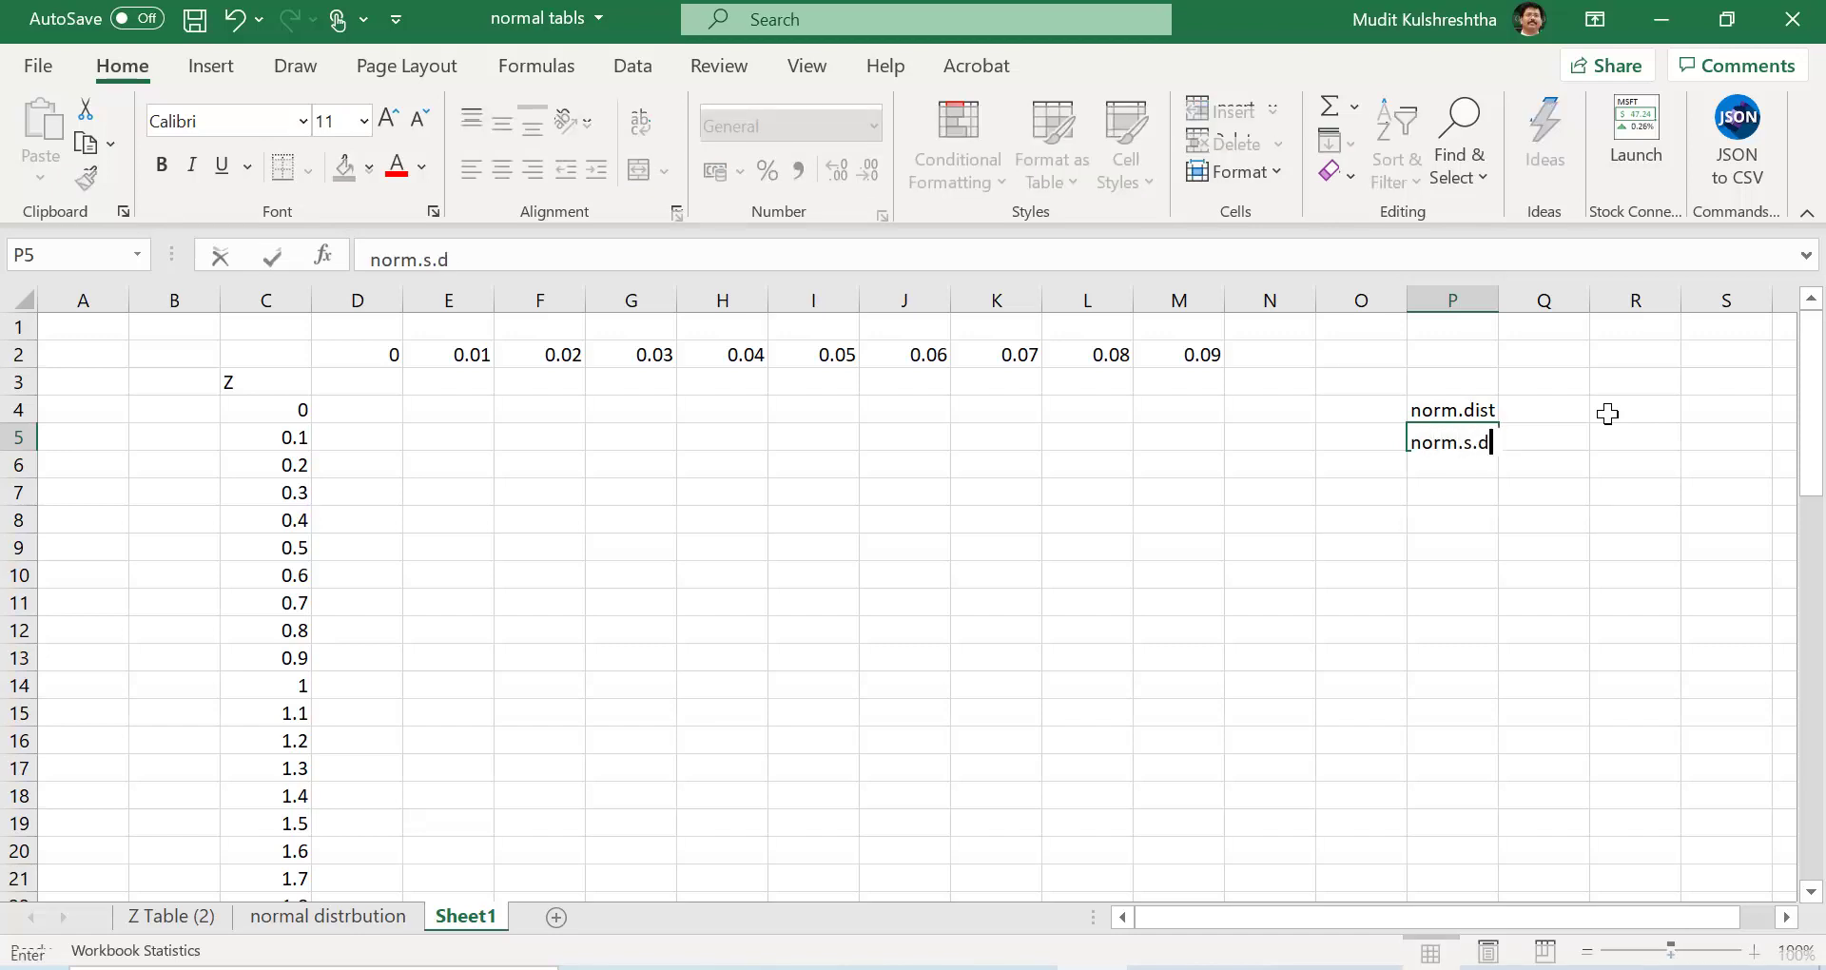
type("ist")
key("Return")
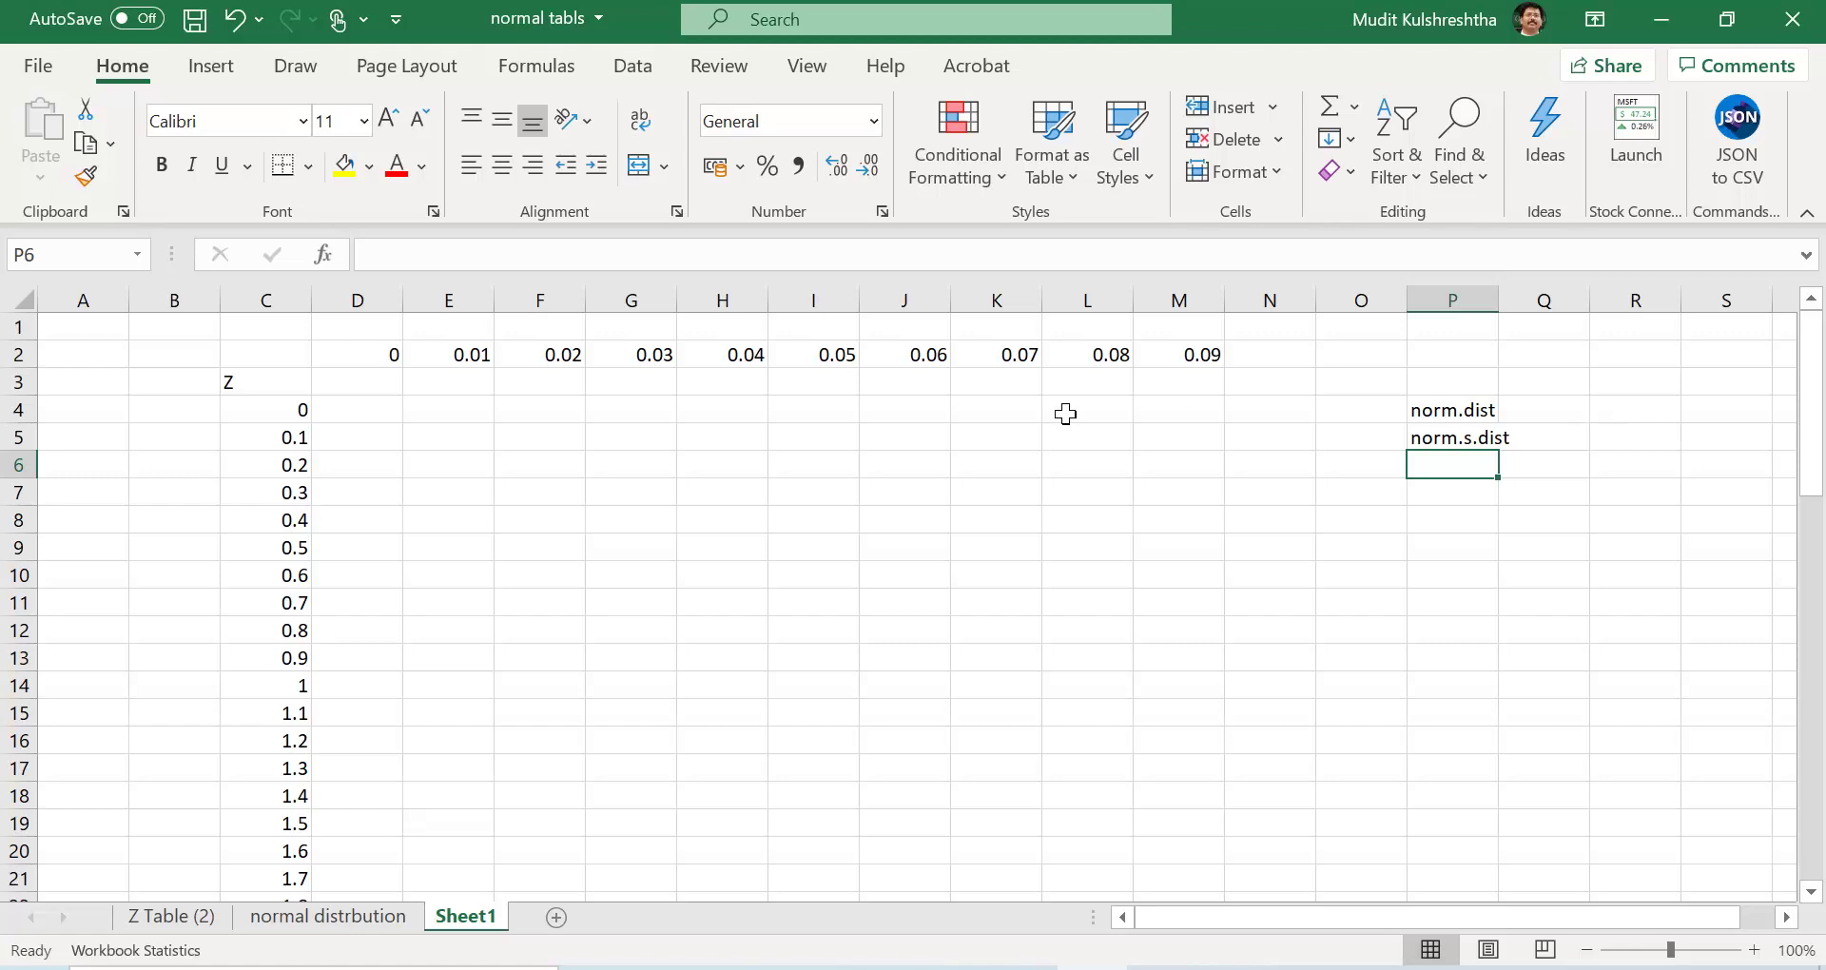
Step: Search for the function norm.dist and insert NORM.DIST into cell D4
left_click(347, 415)
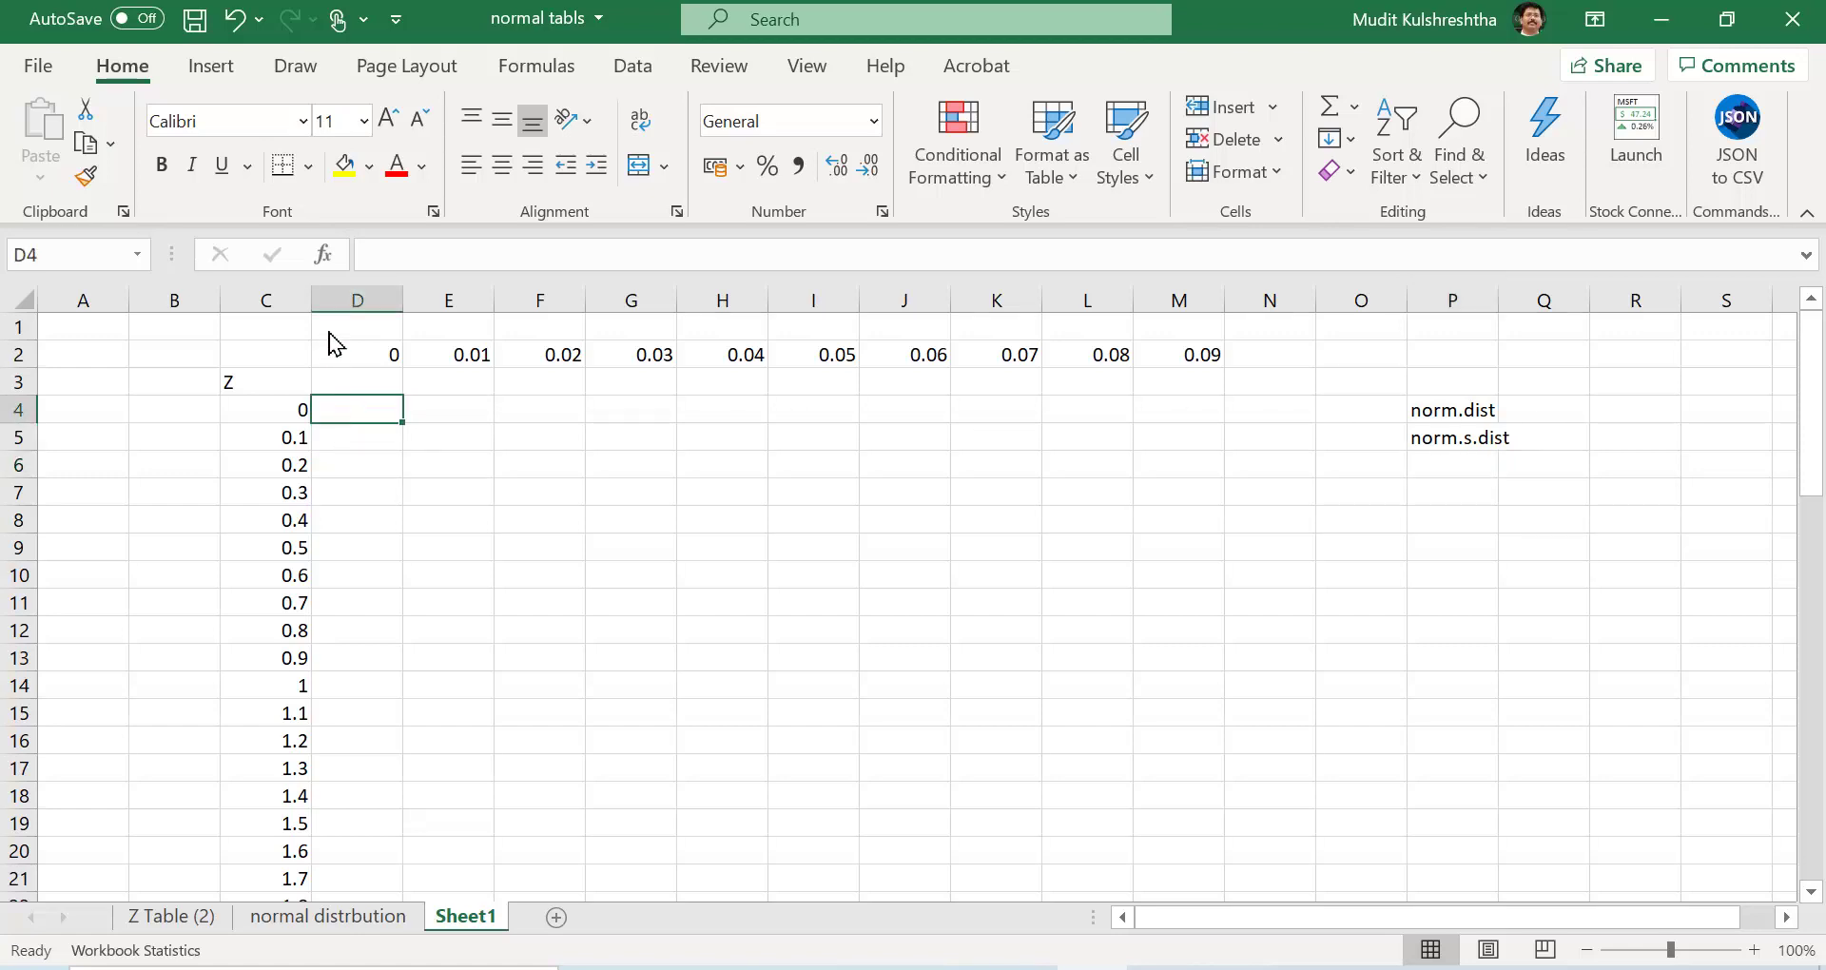
left_click(324, 255)
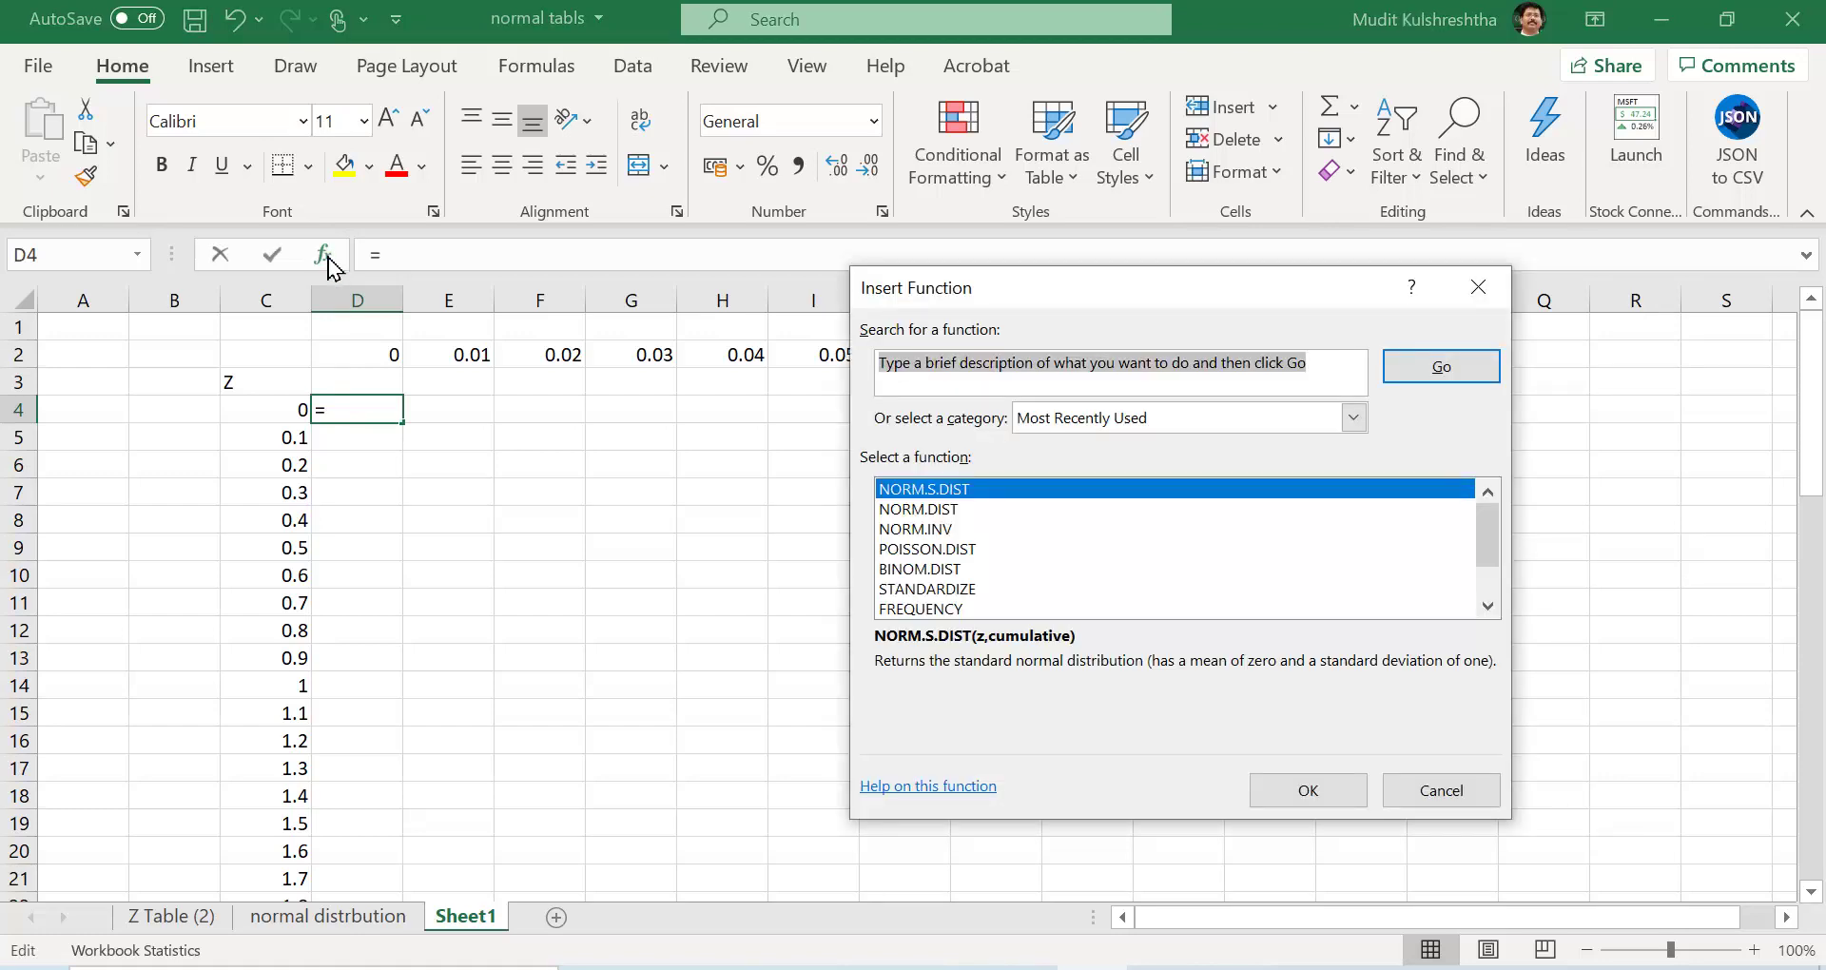
type("norm.dist")
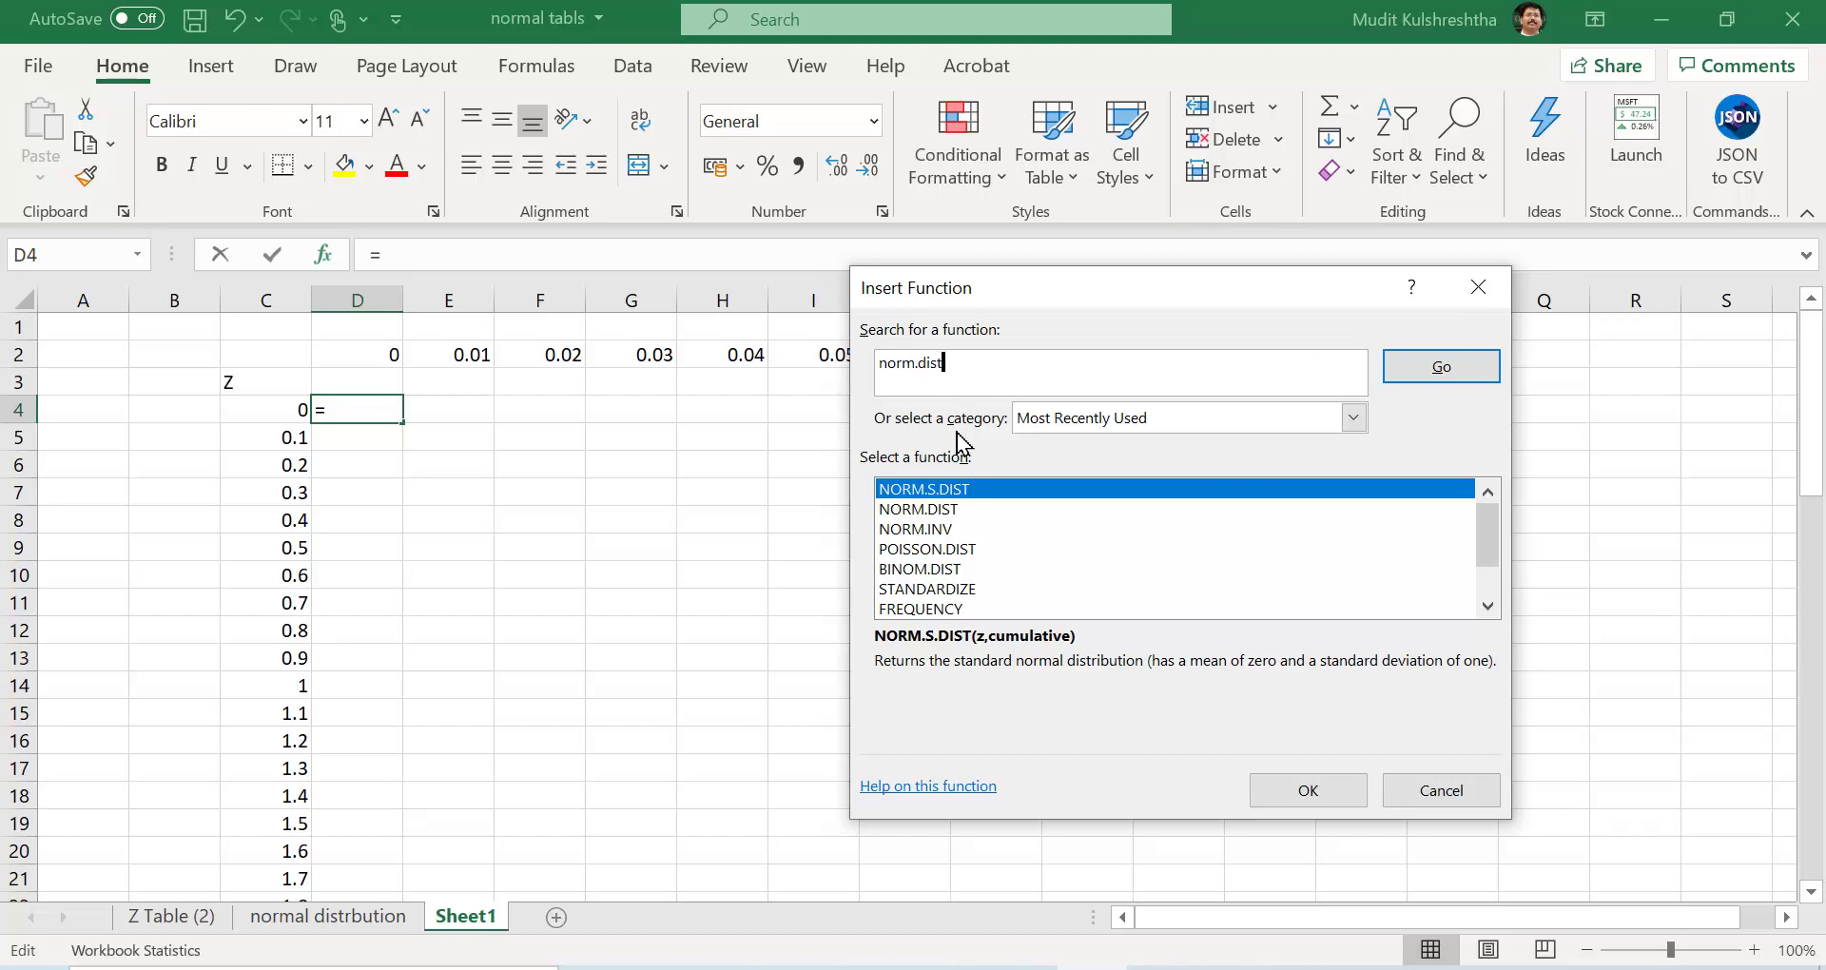
left_click(1443, 366)
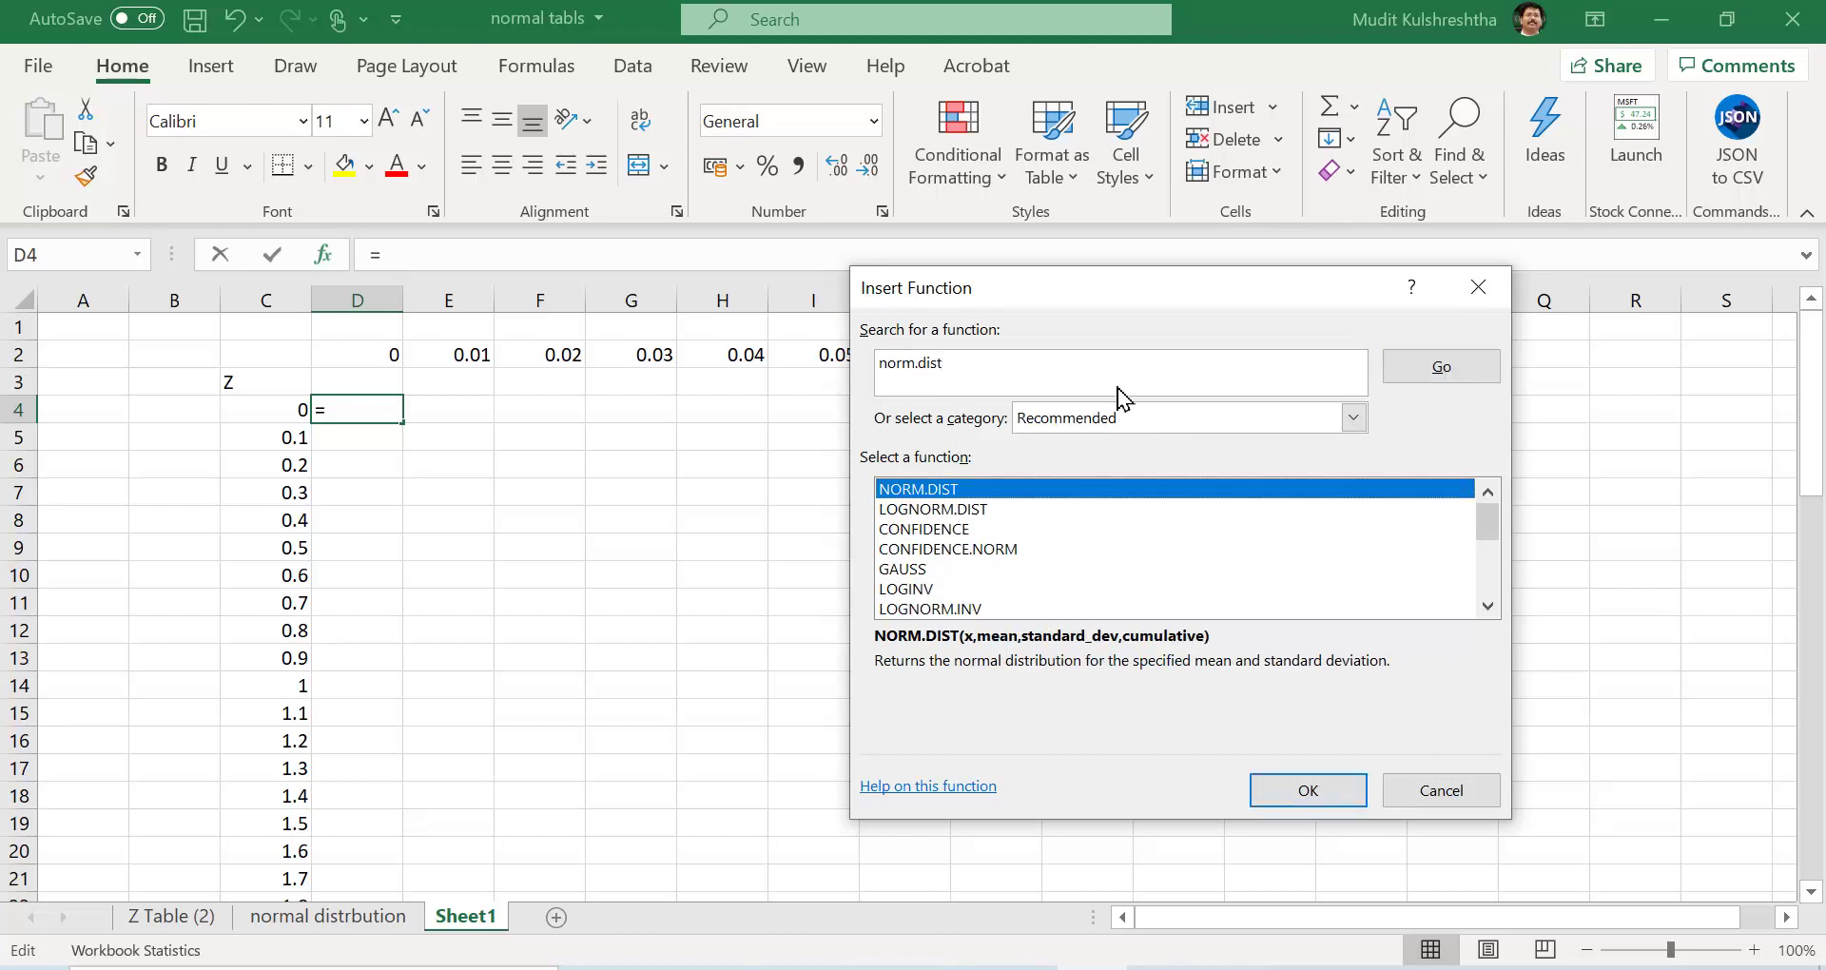
double_click(941, 488)
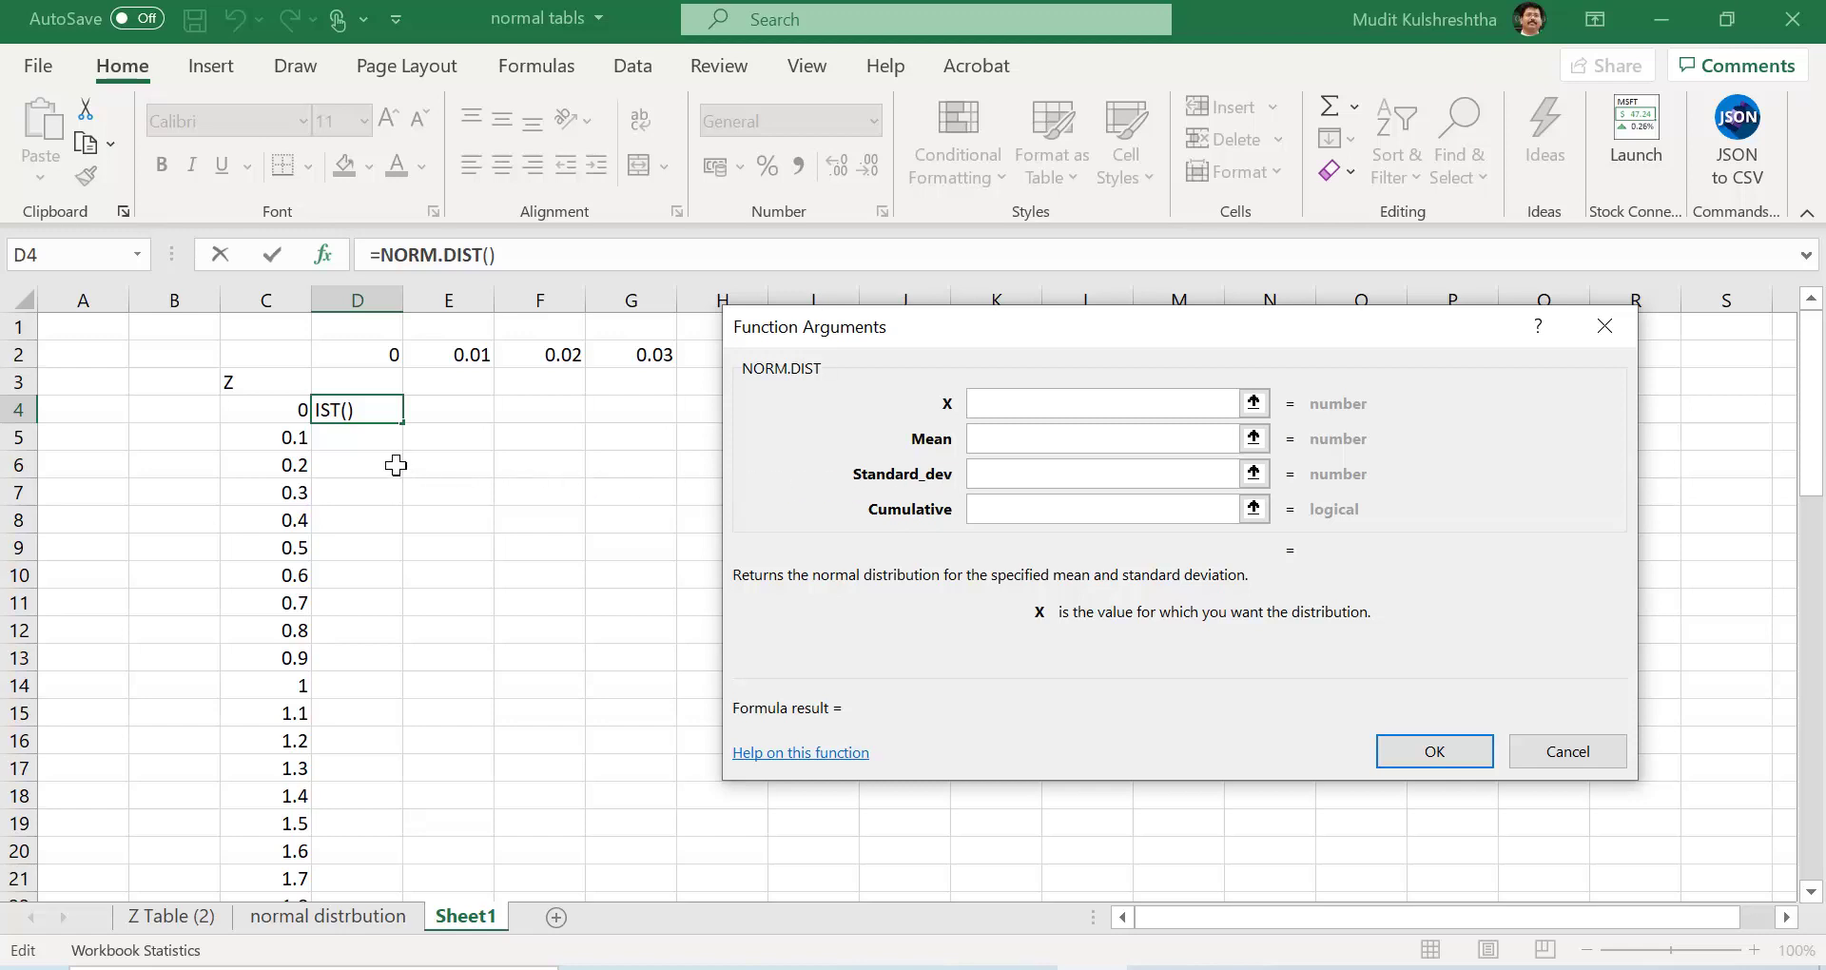
Step: Set D4's NORM.DIST arguments to X C4+D2, mean 0, standard deviation 1 and cumulative True, and format the cell to four decimal places
left_click(261, 420)
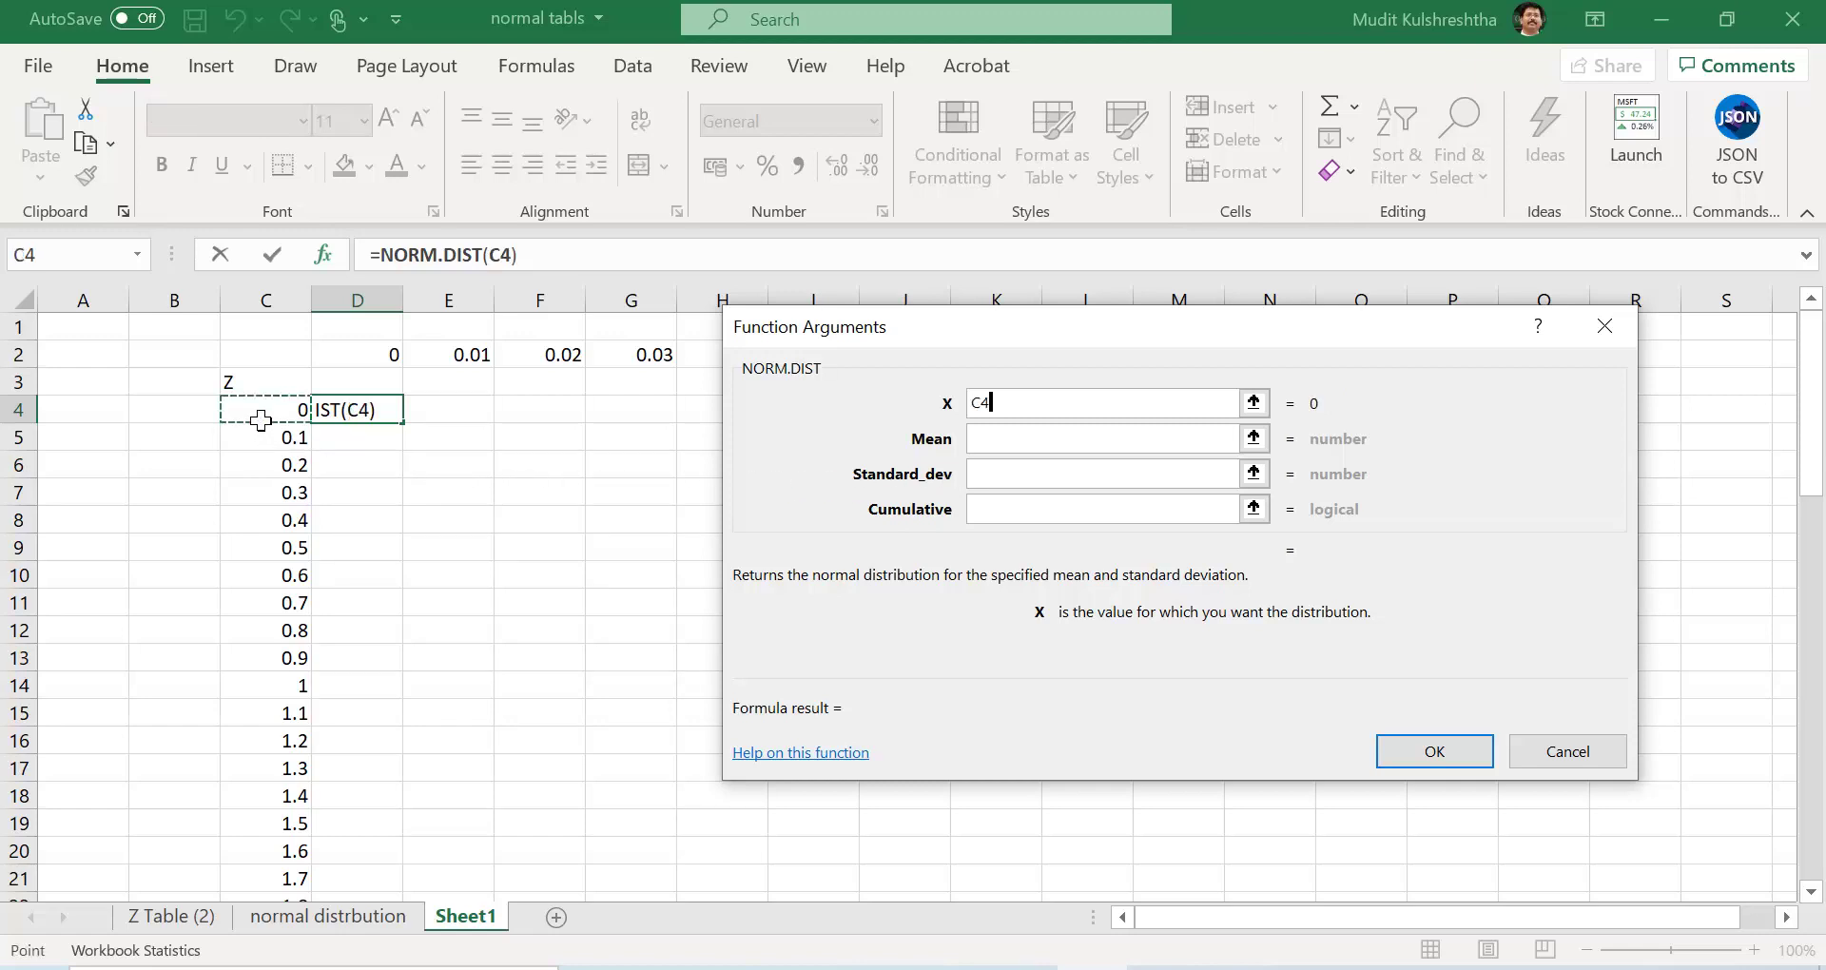
type("+")
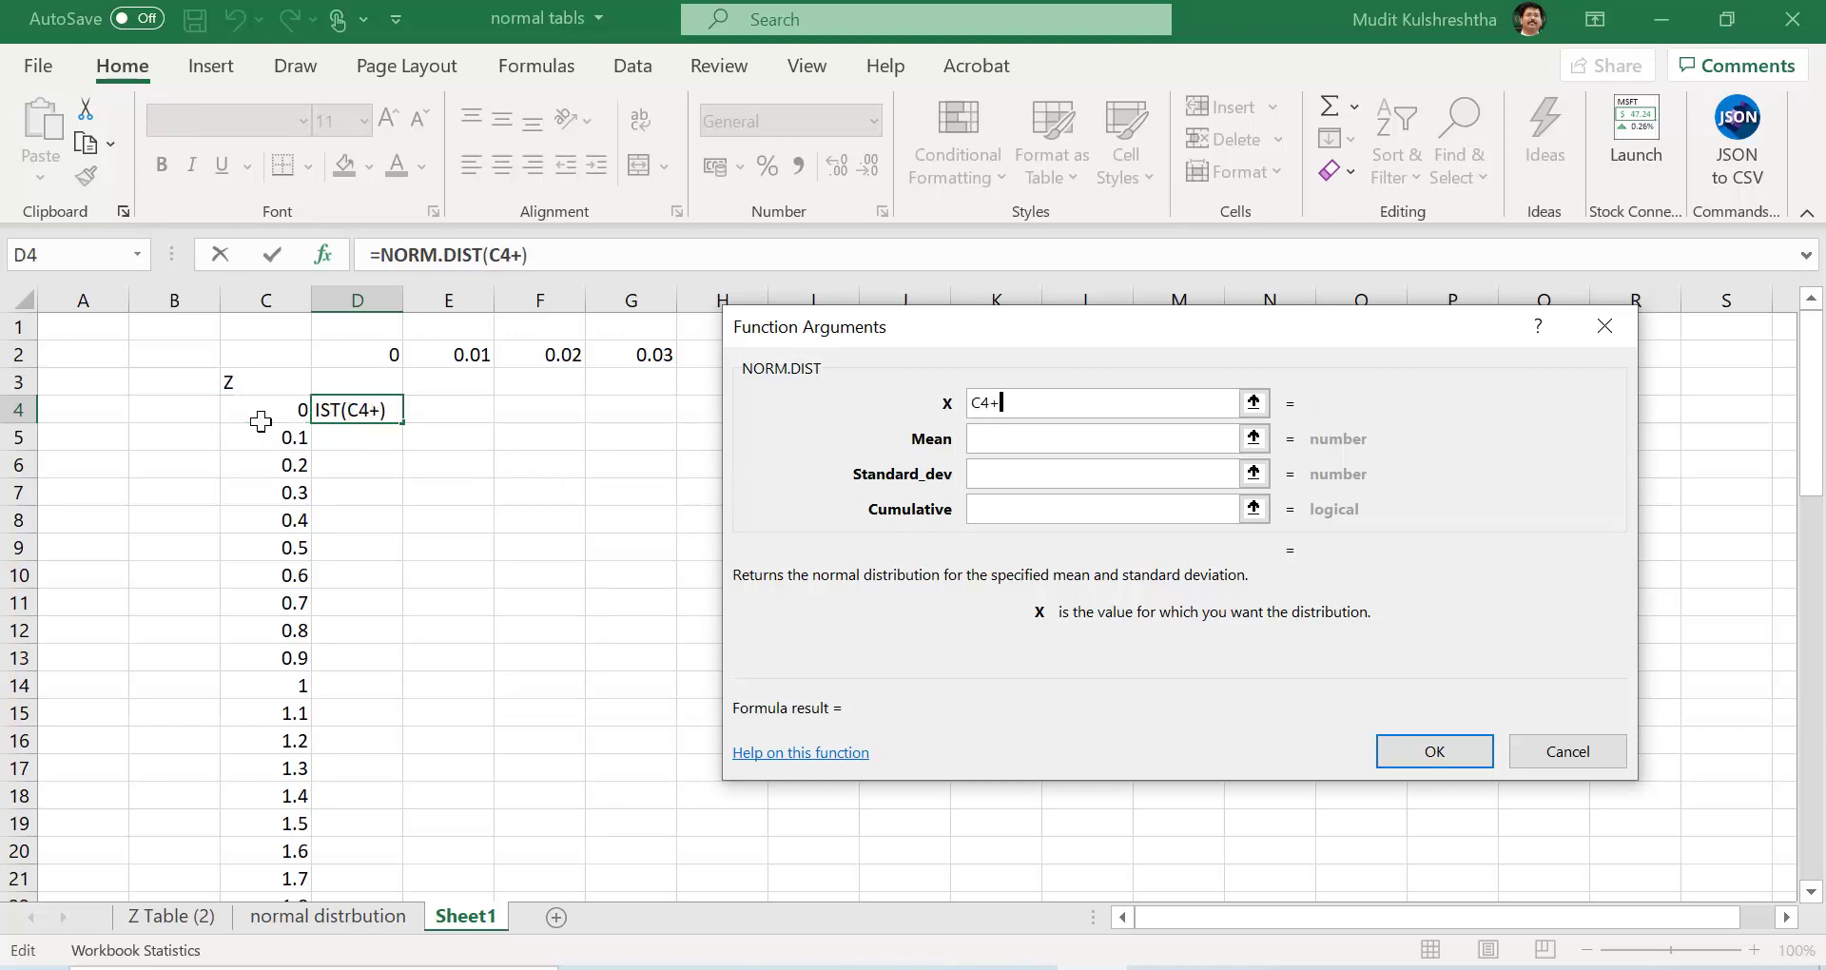
left_click(397, 354)
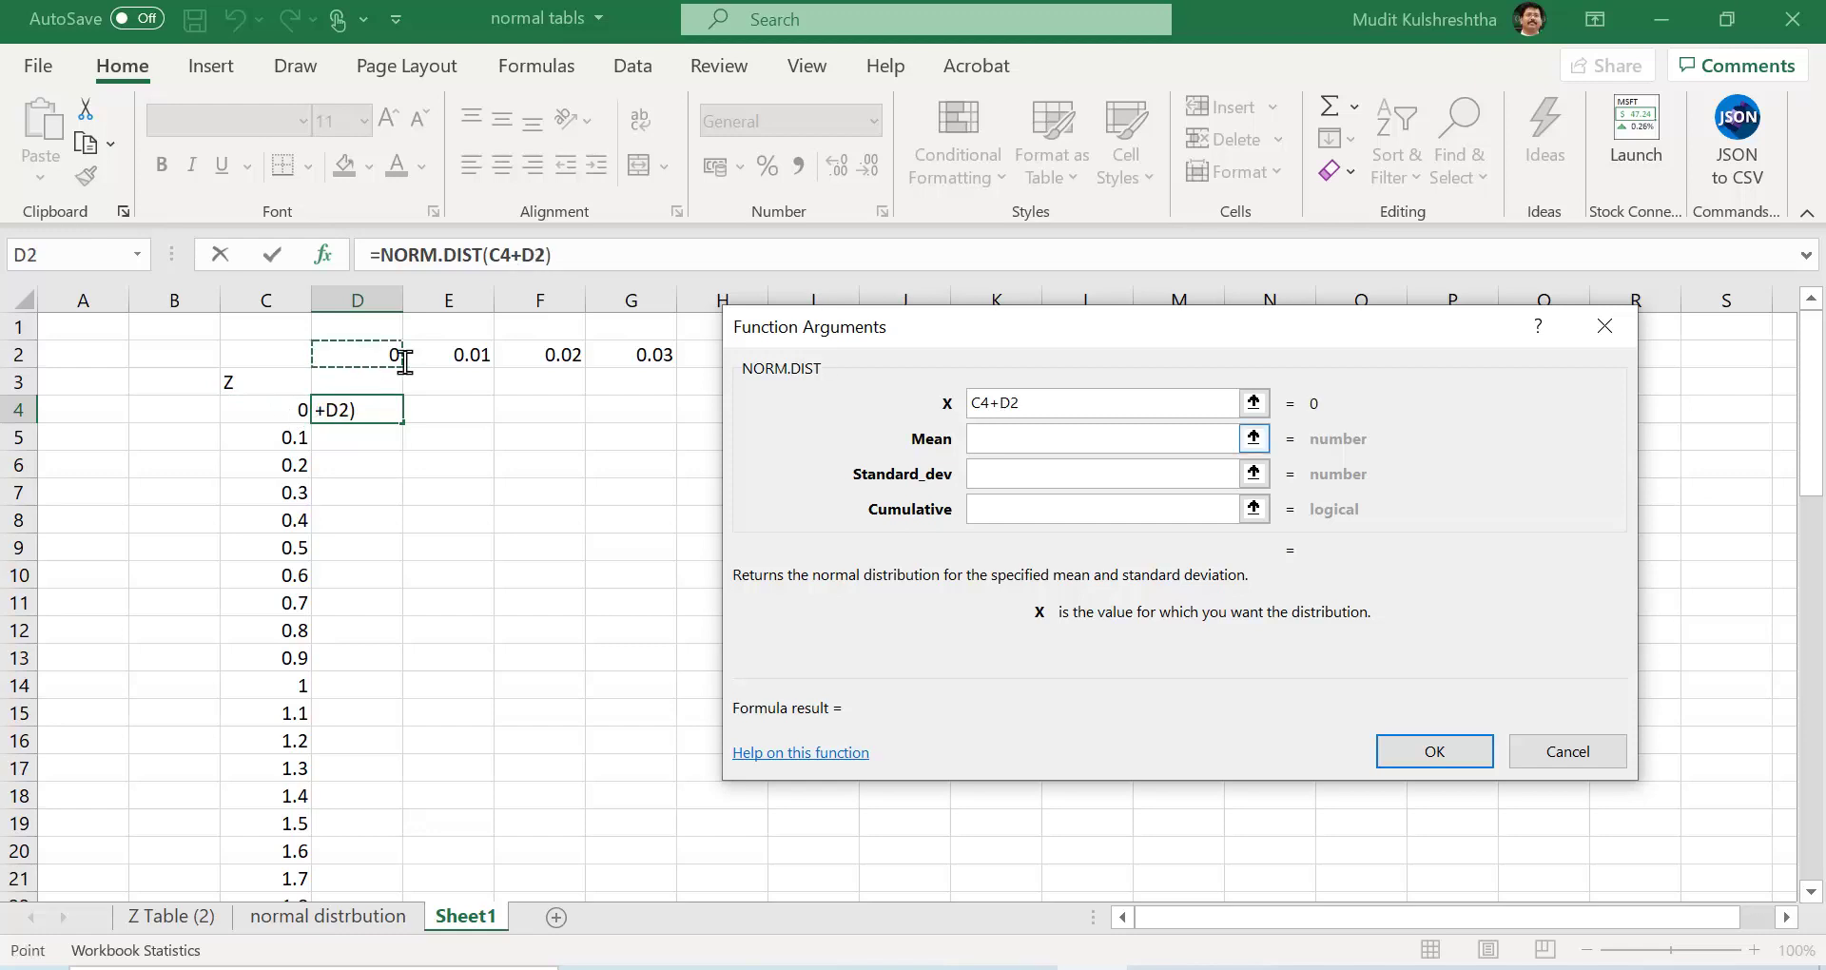
left_click(997, 441)
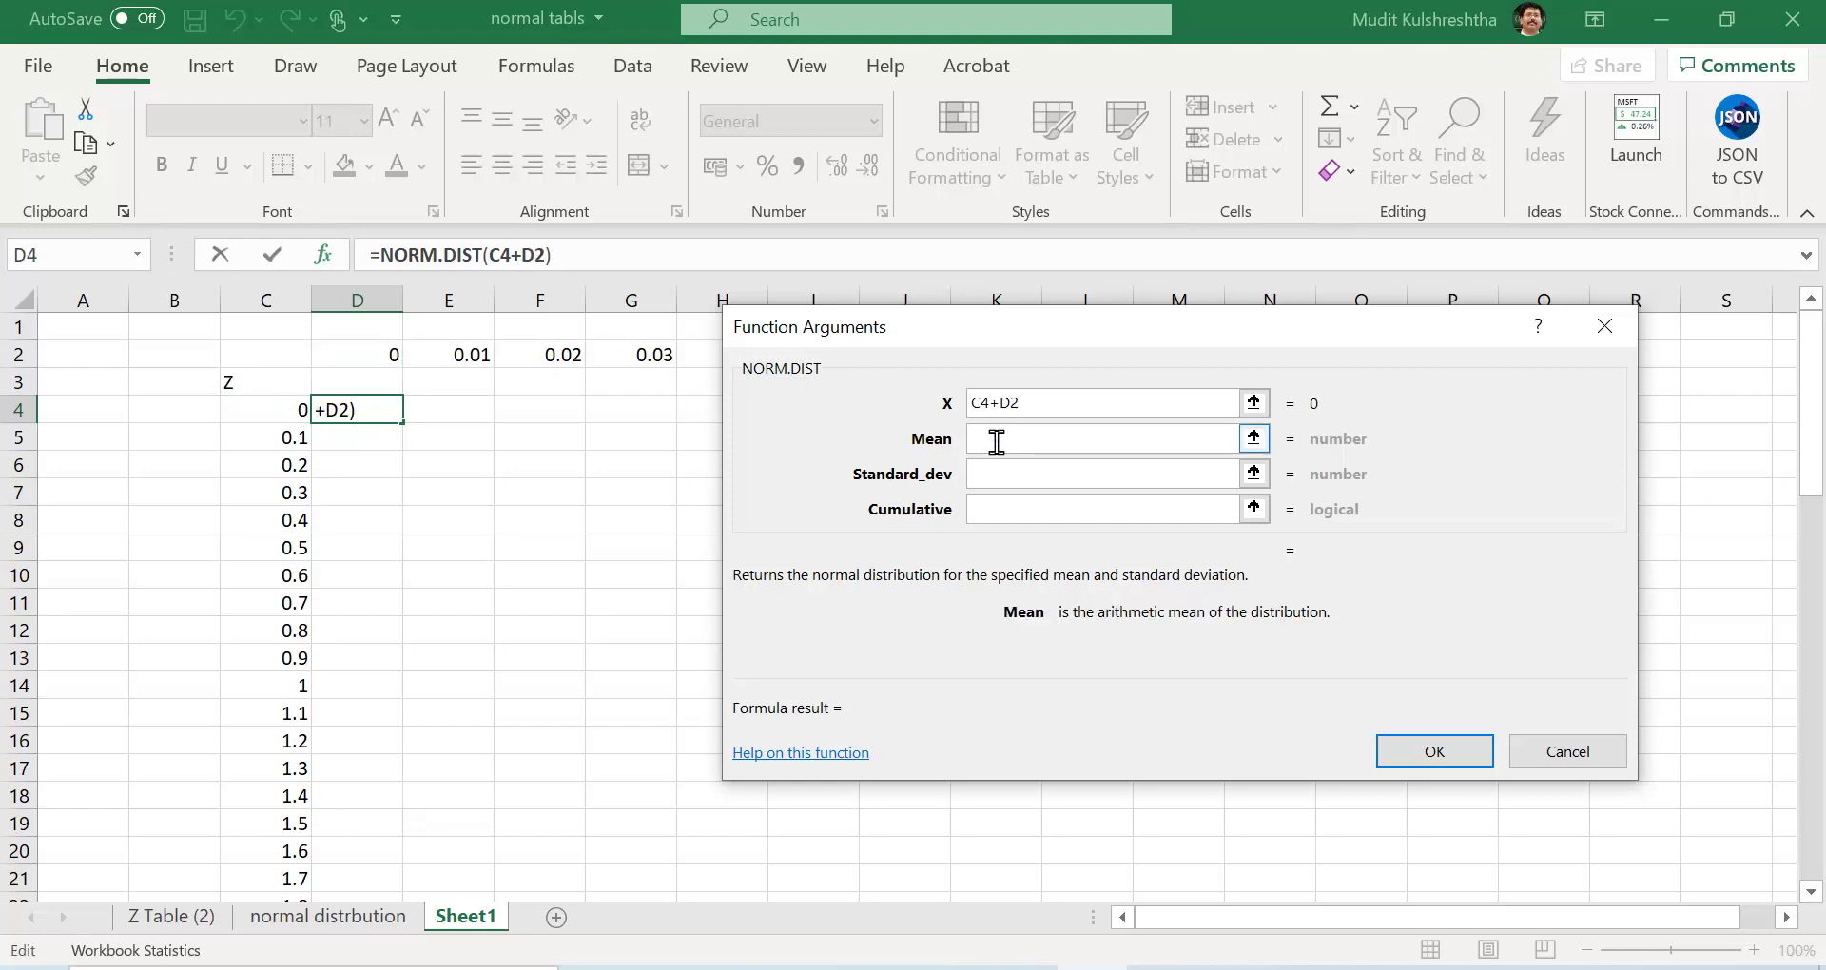
type("0")
left_click(1013, 478)
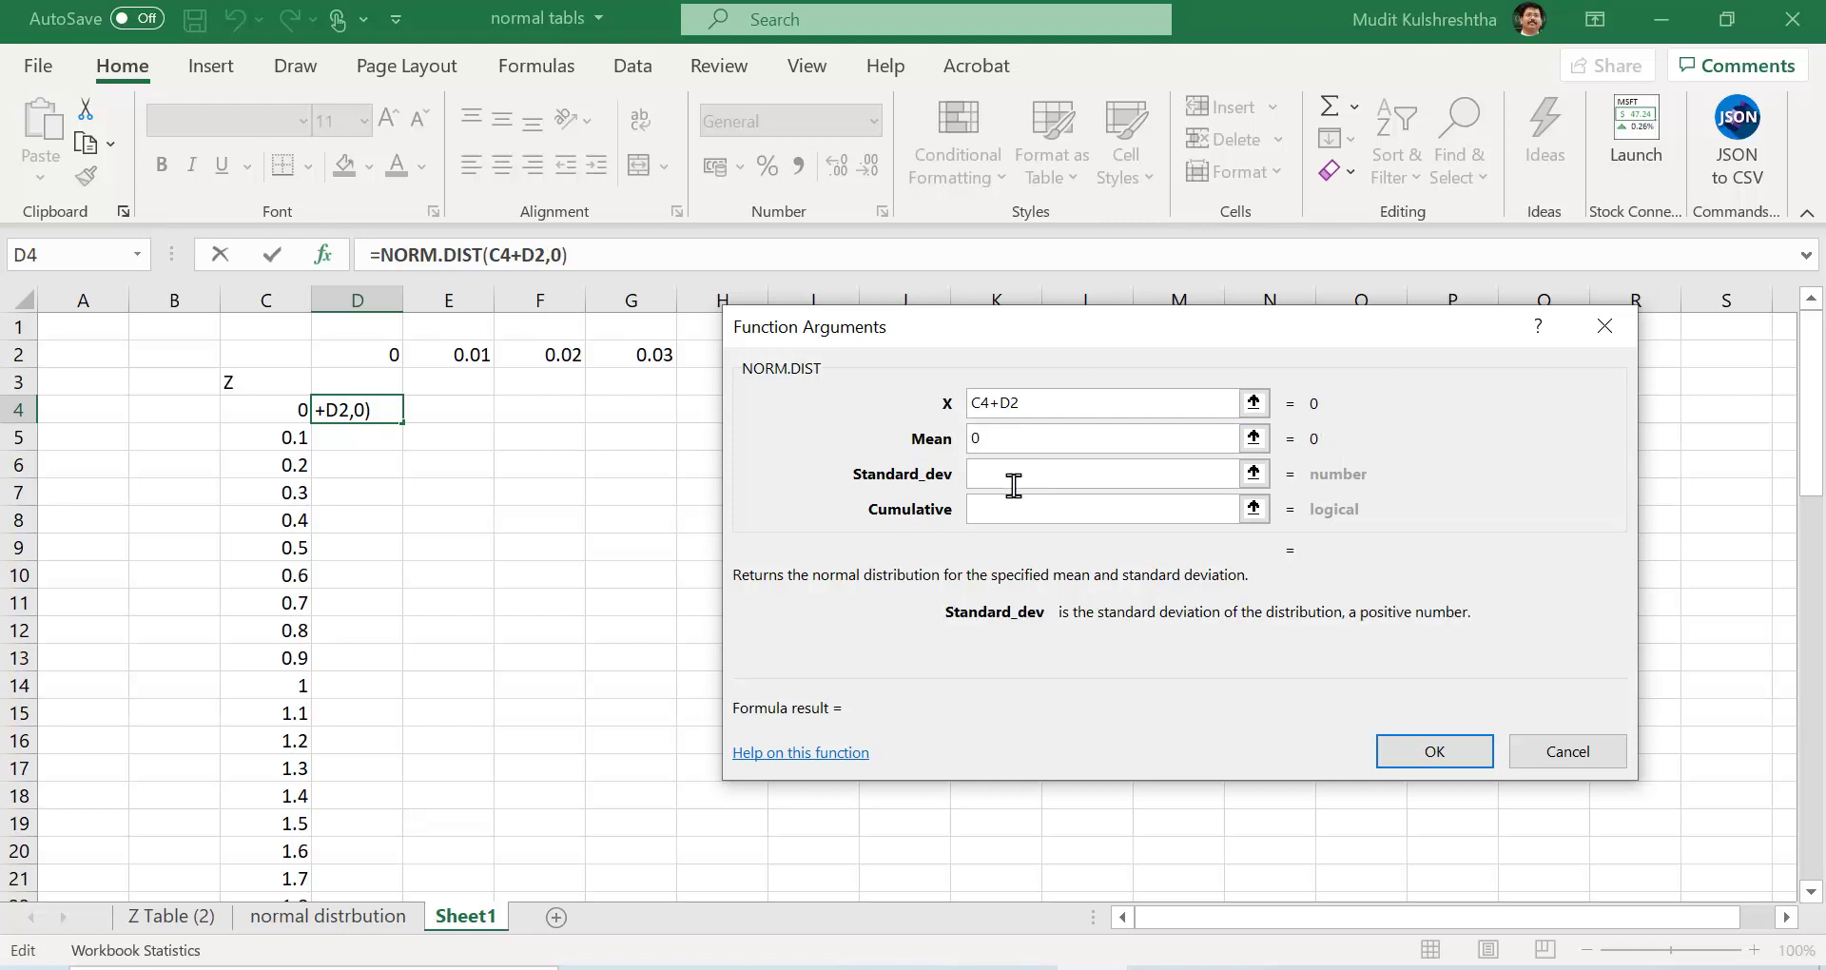
type("1")
left_click(1014, 508)
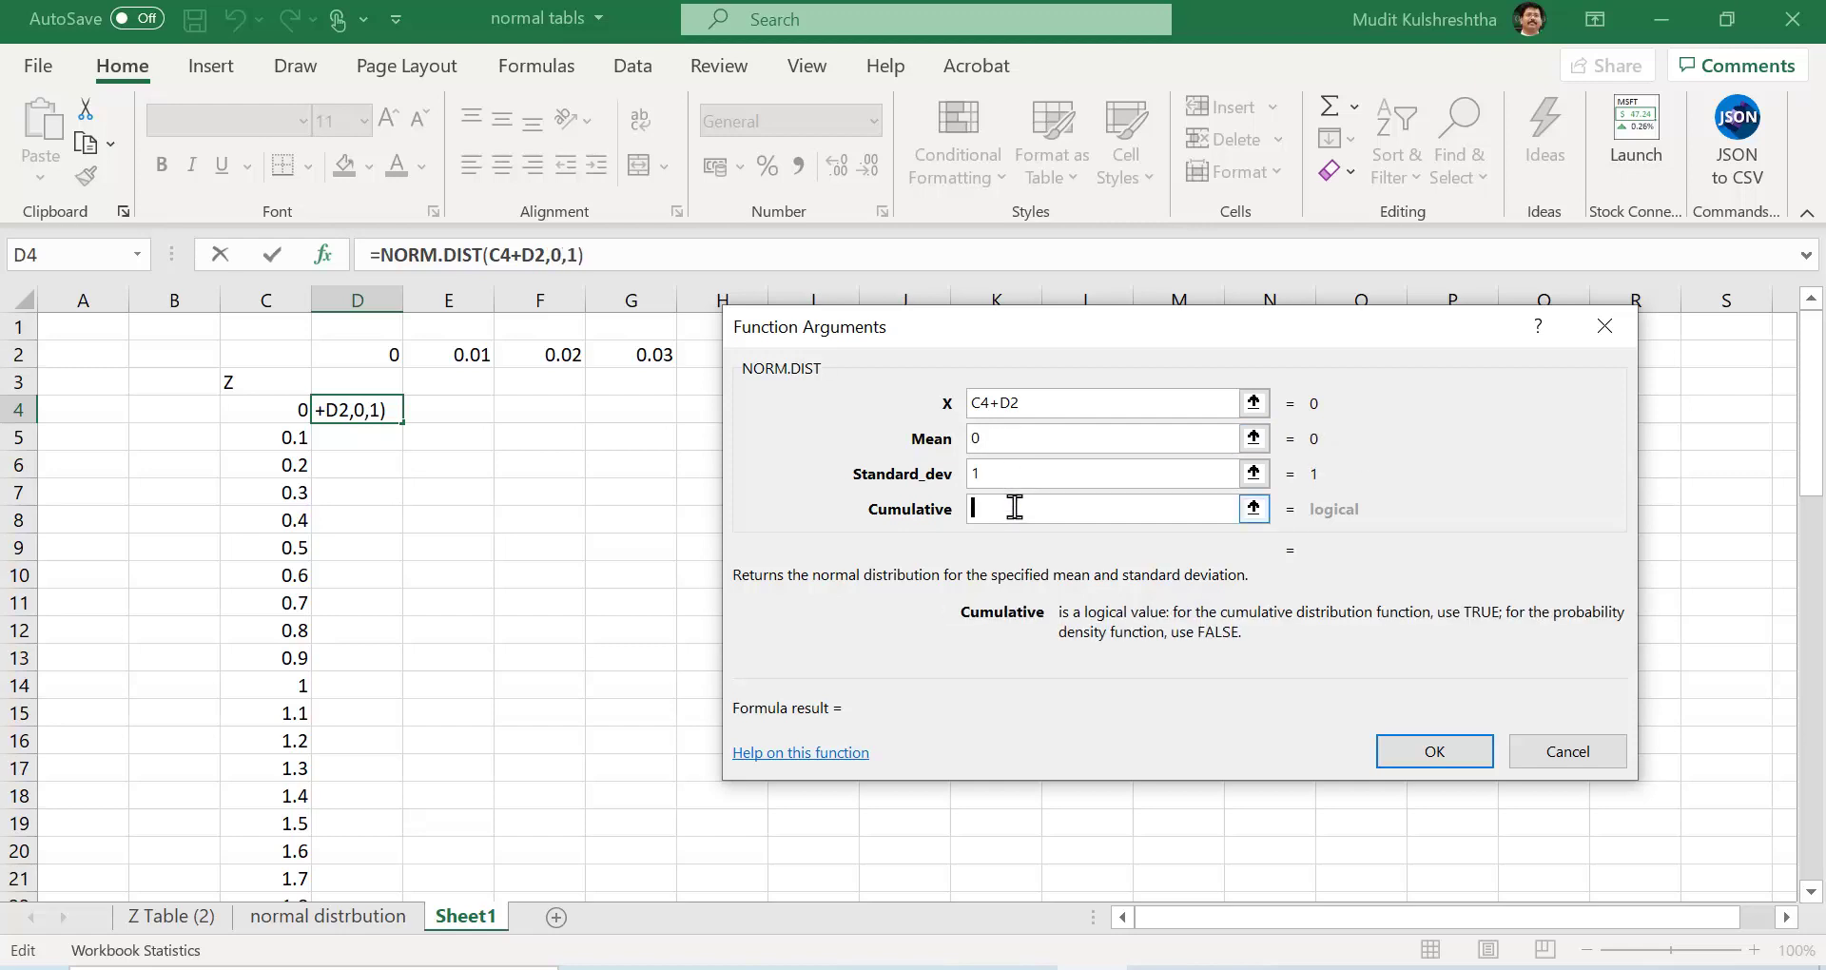
type("True")
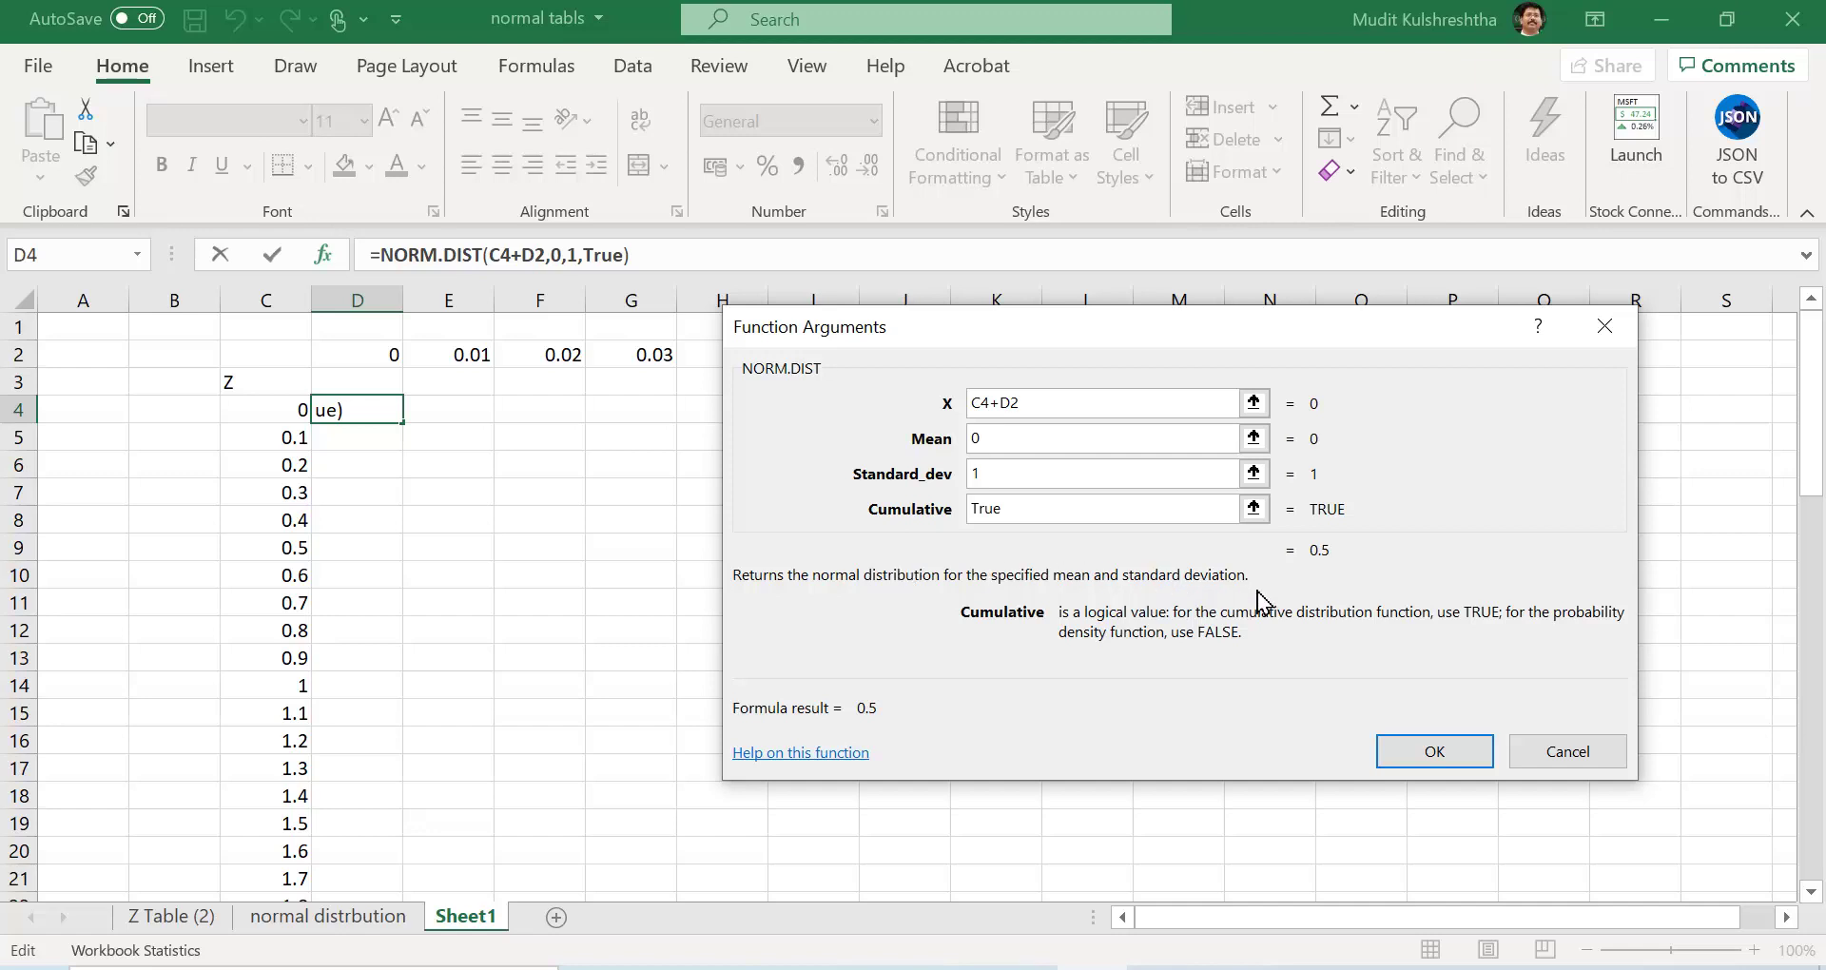
left_click(1457, 757)
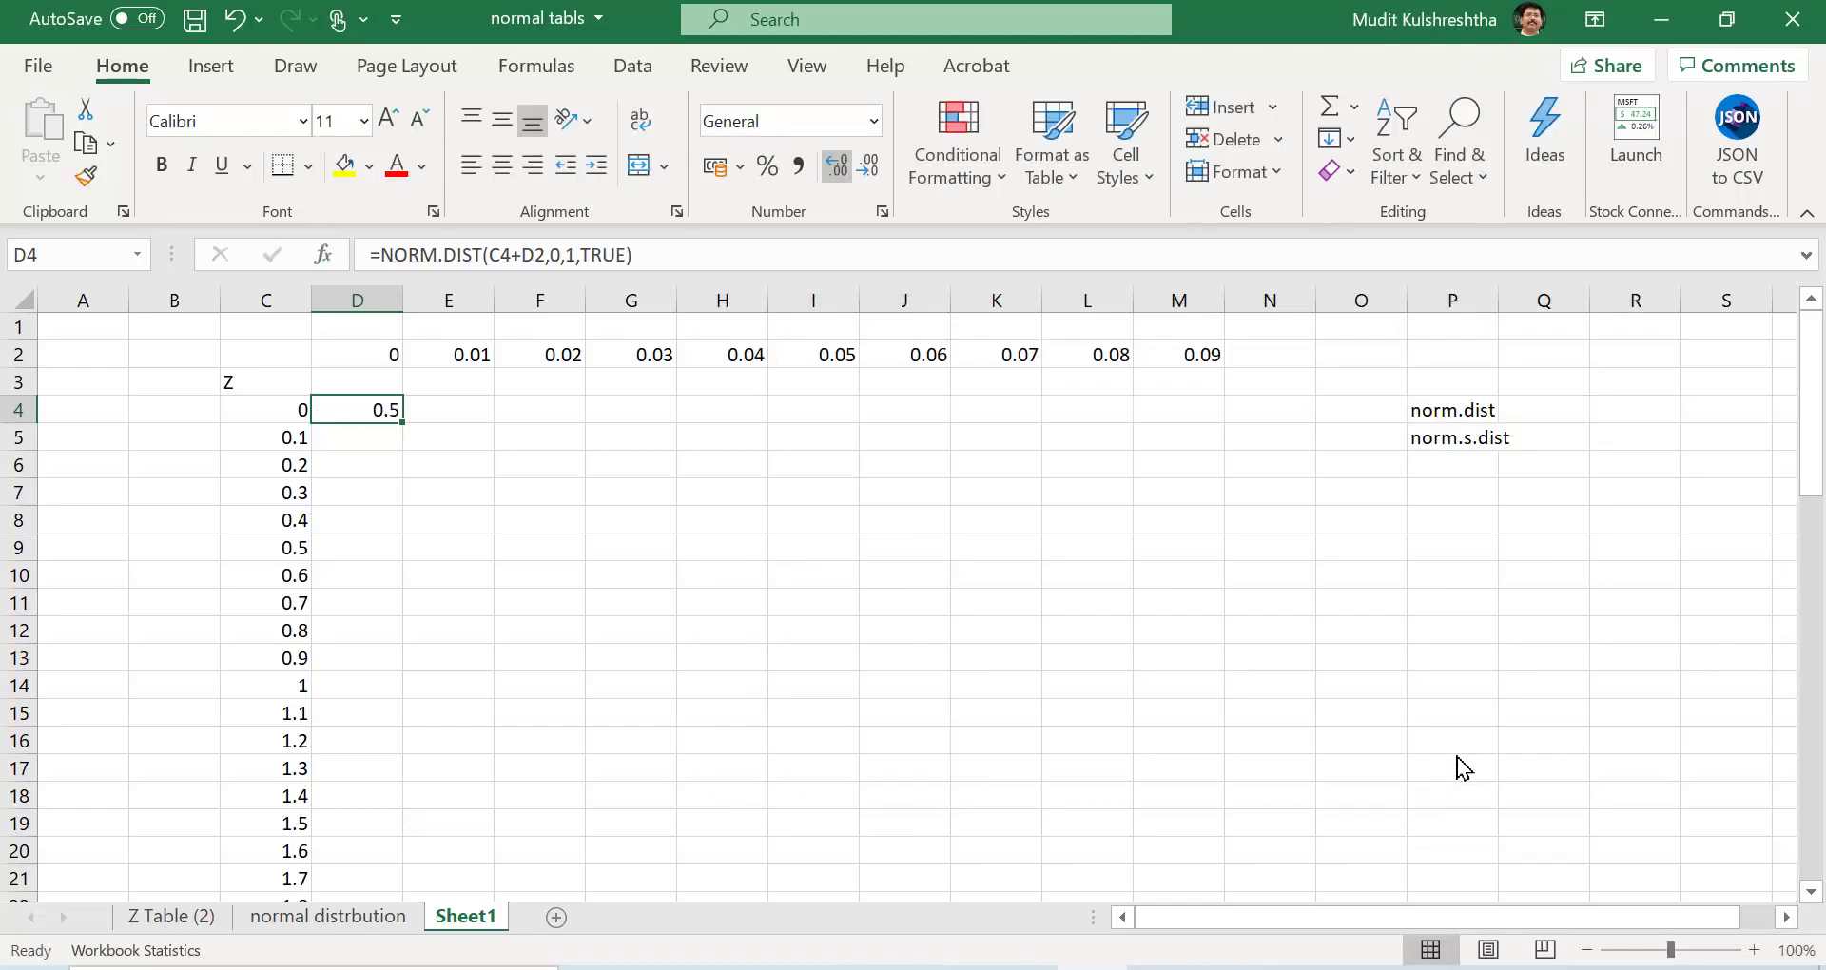
left_click(840, 167)
left_click(841, 166)
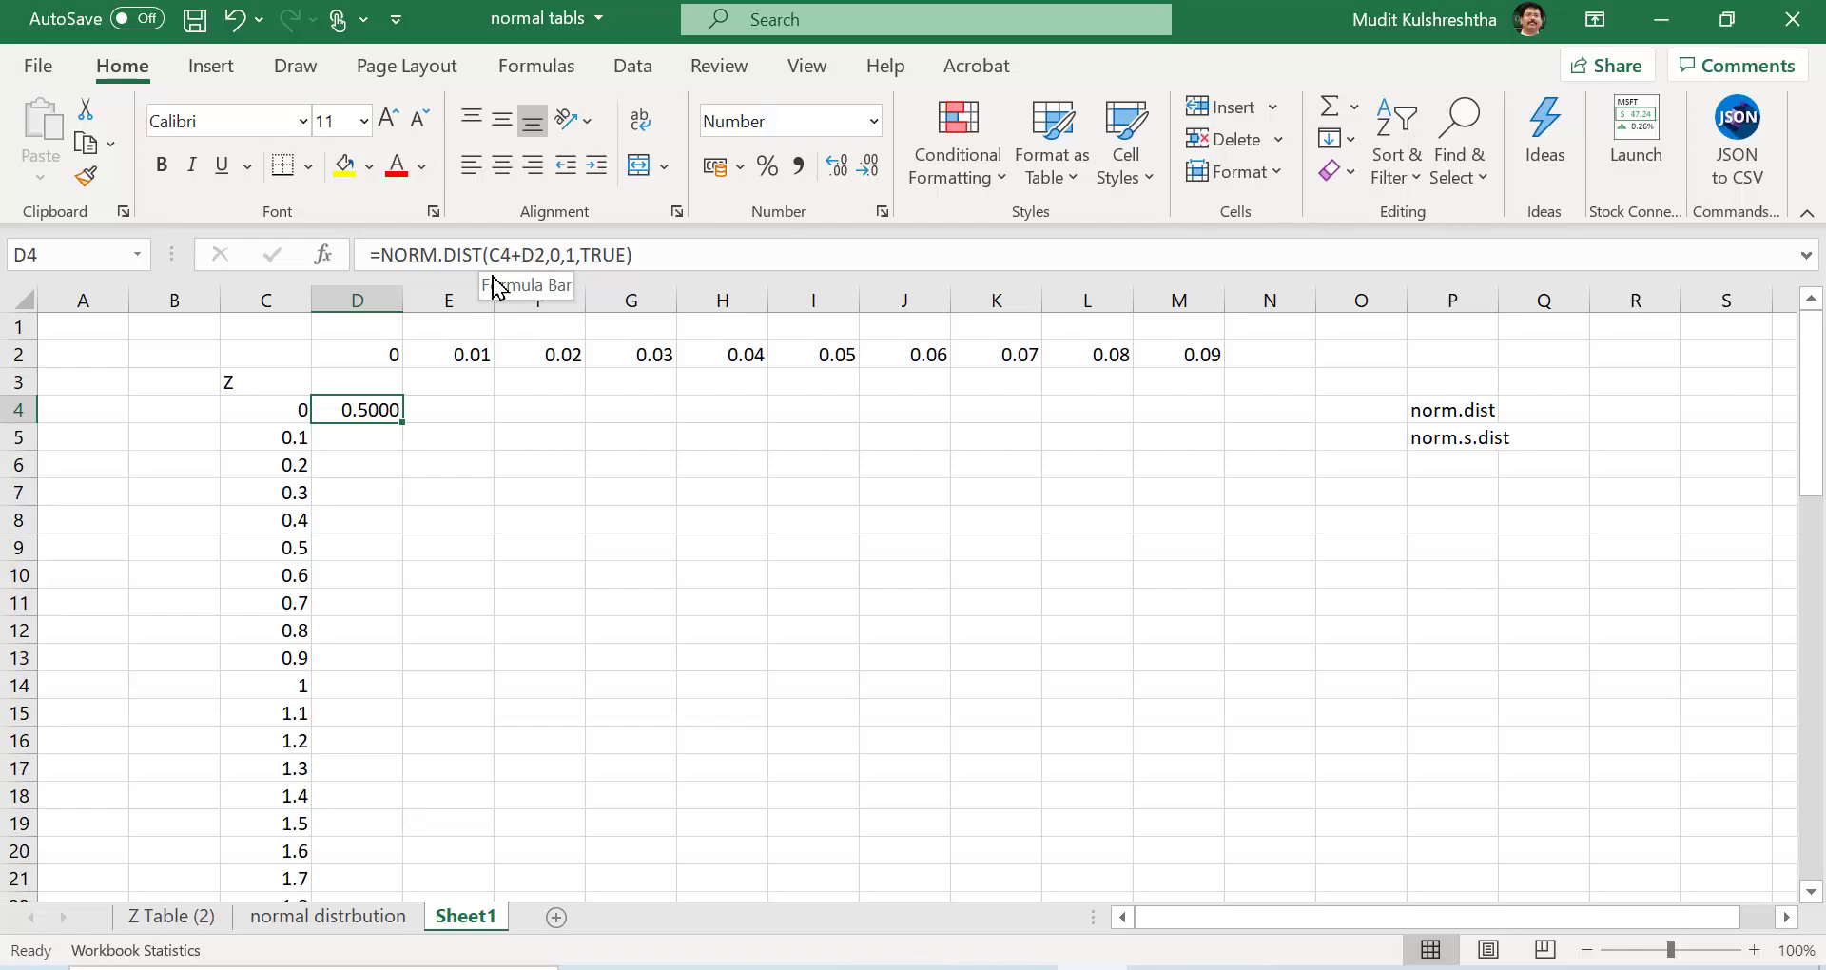
Step: Change the X argument of D4's NORM.DIST formula to the mixed references $C4+D$2
left_click(323, 259)
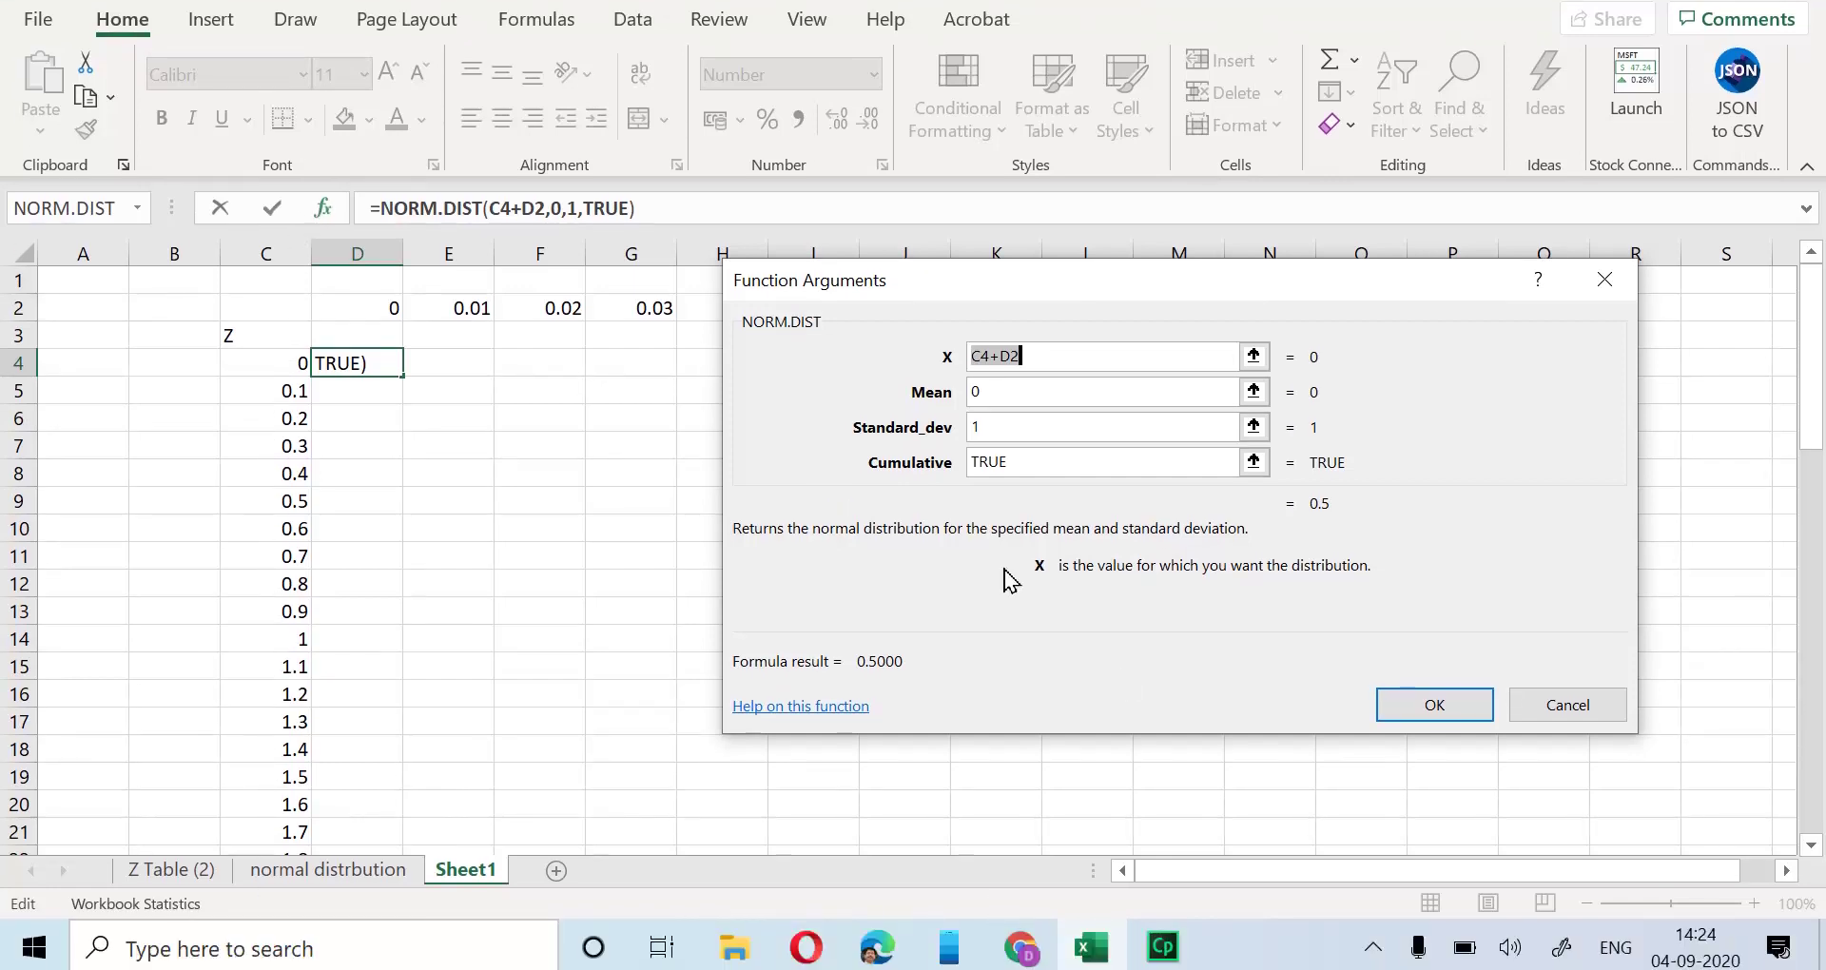
left_click(974, 357)
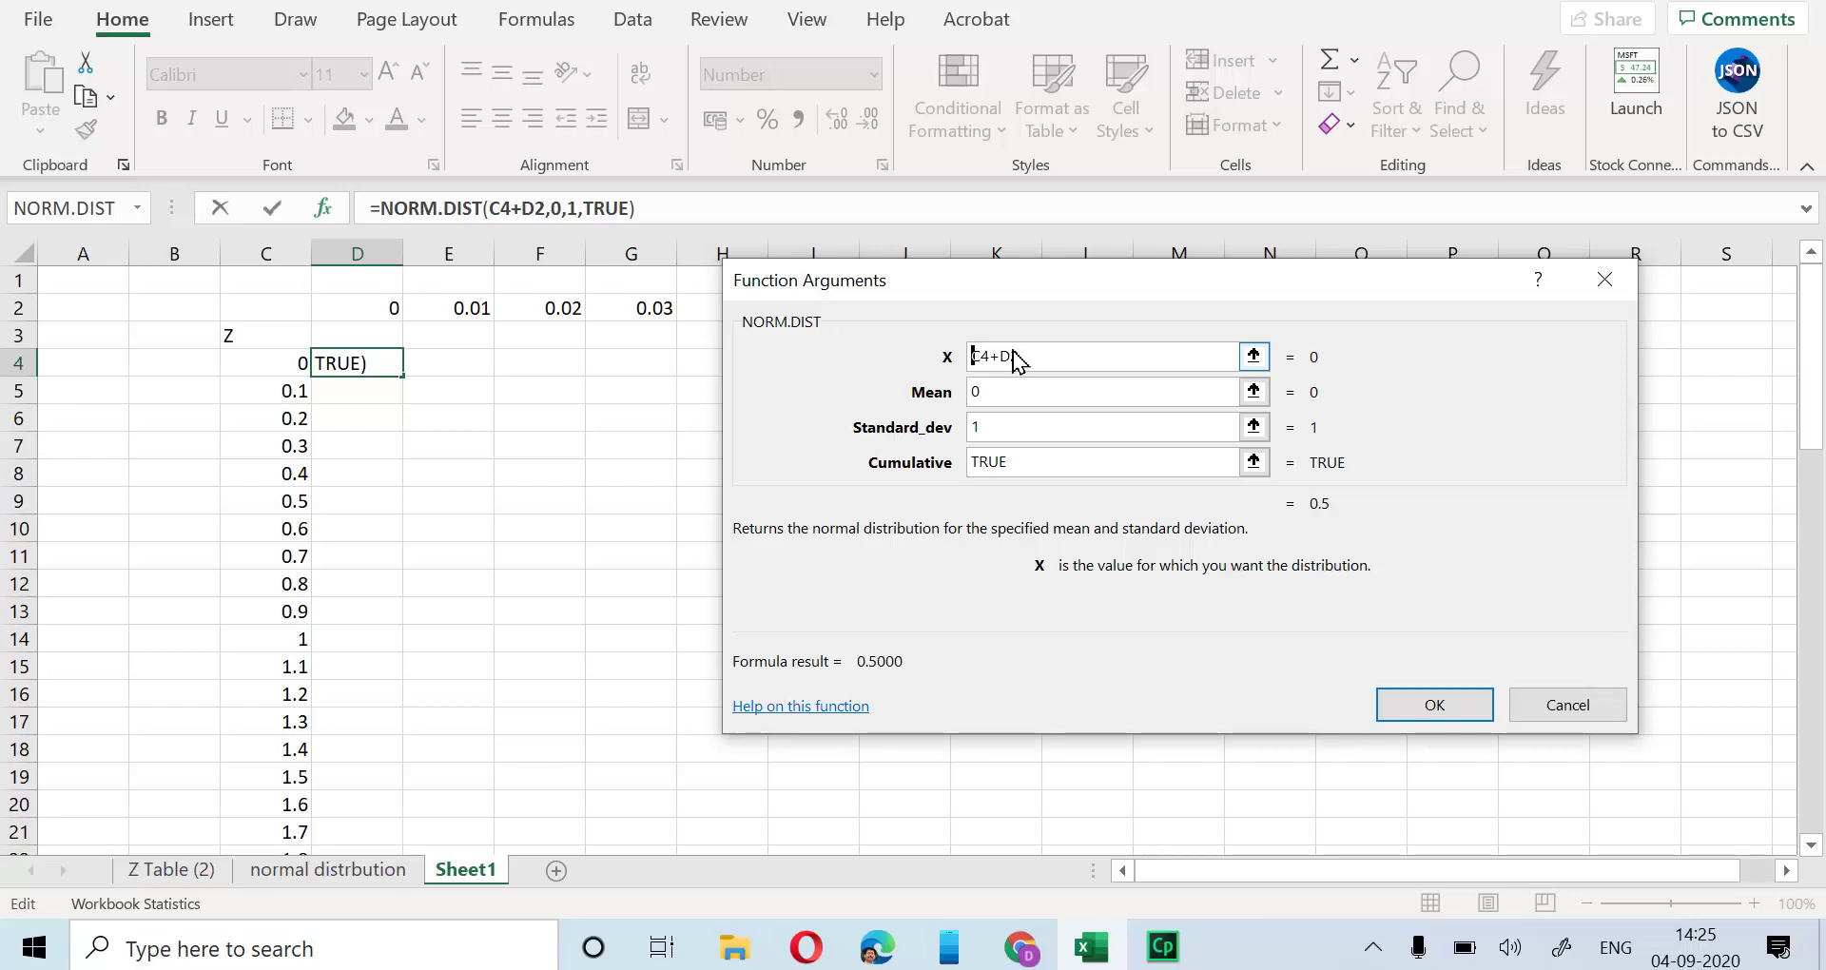
type("$")
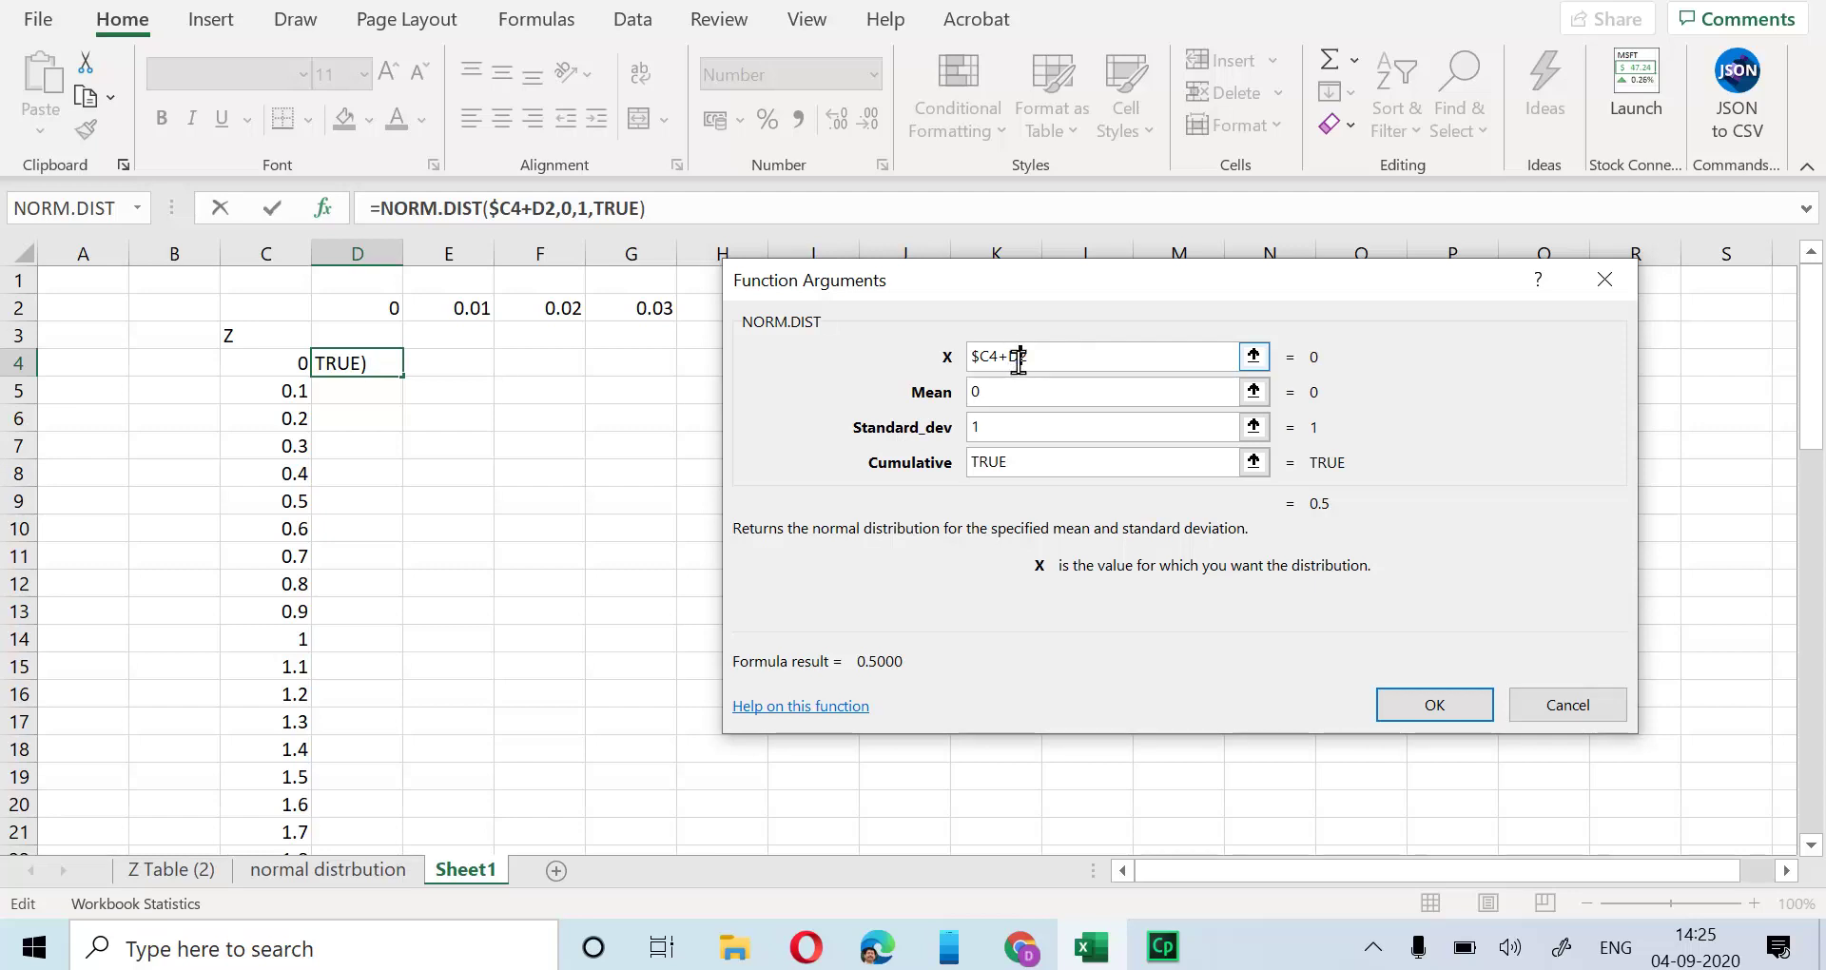
left_click(1025, 360)
type("$")
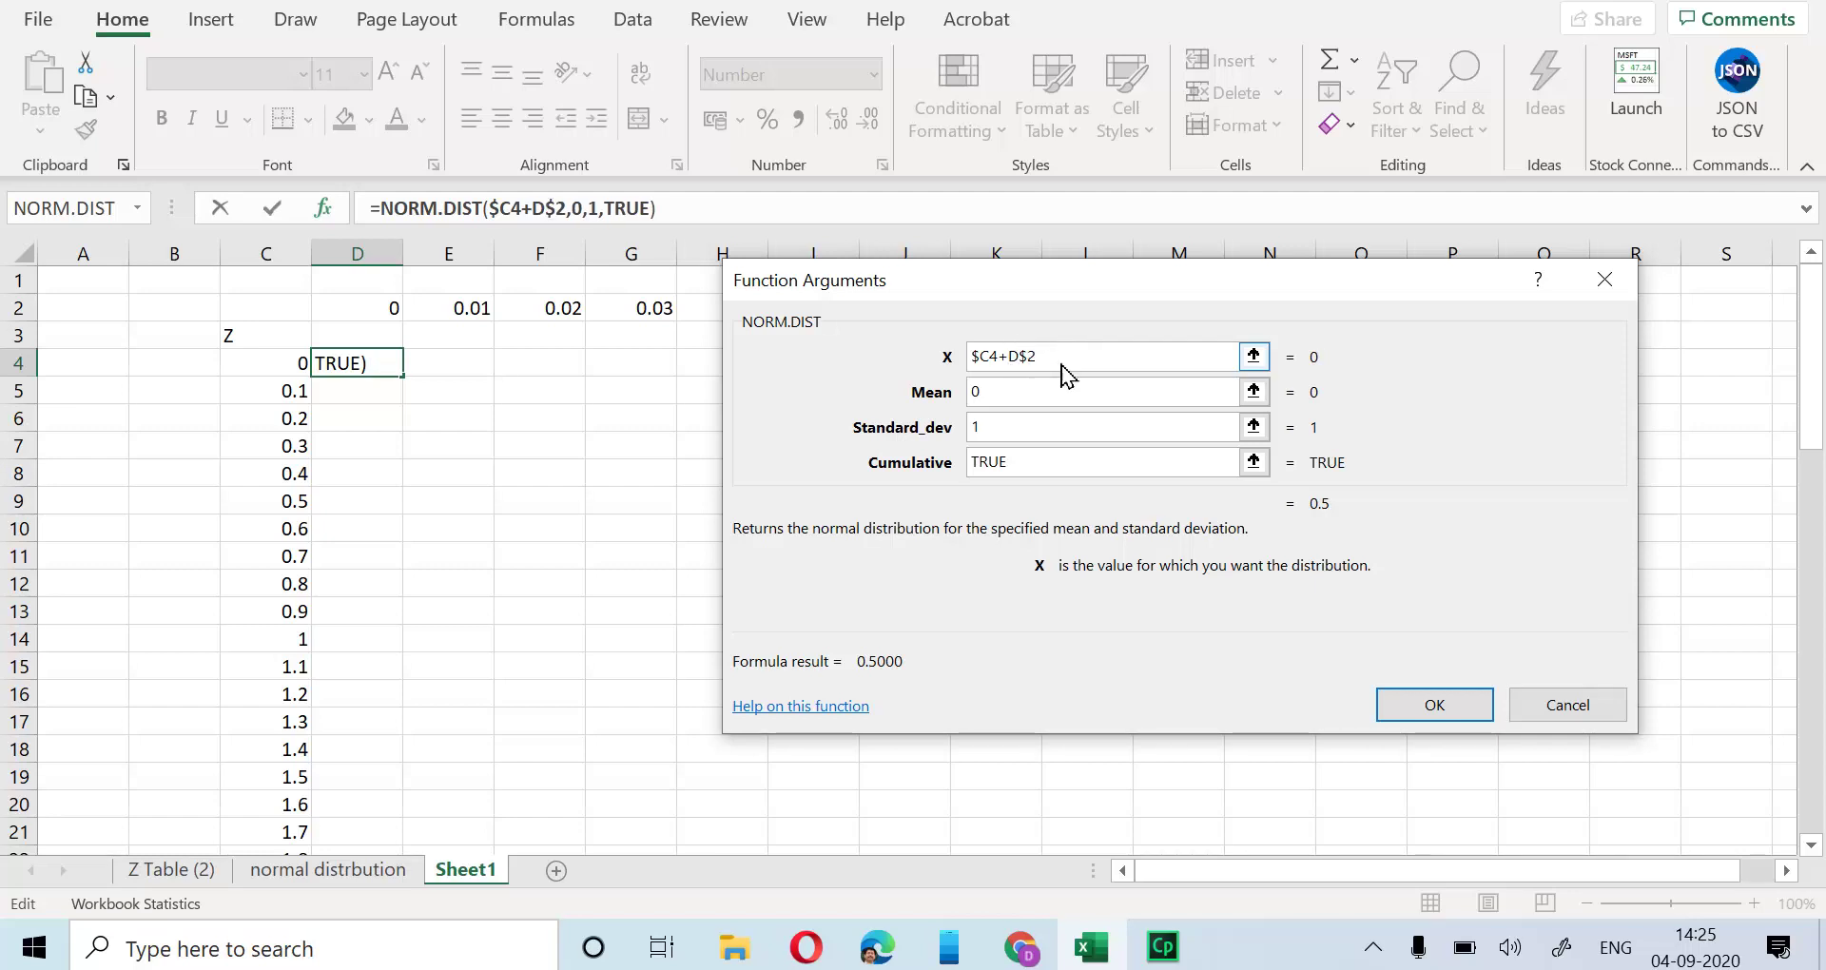
left_click(1390, 713)
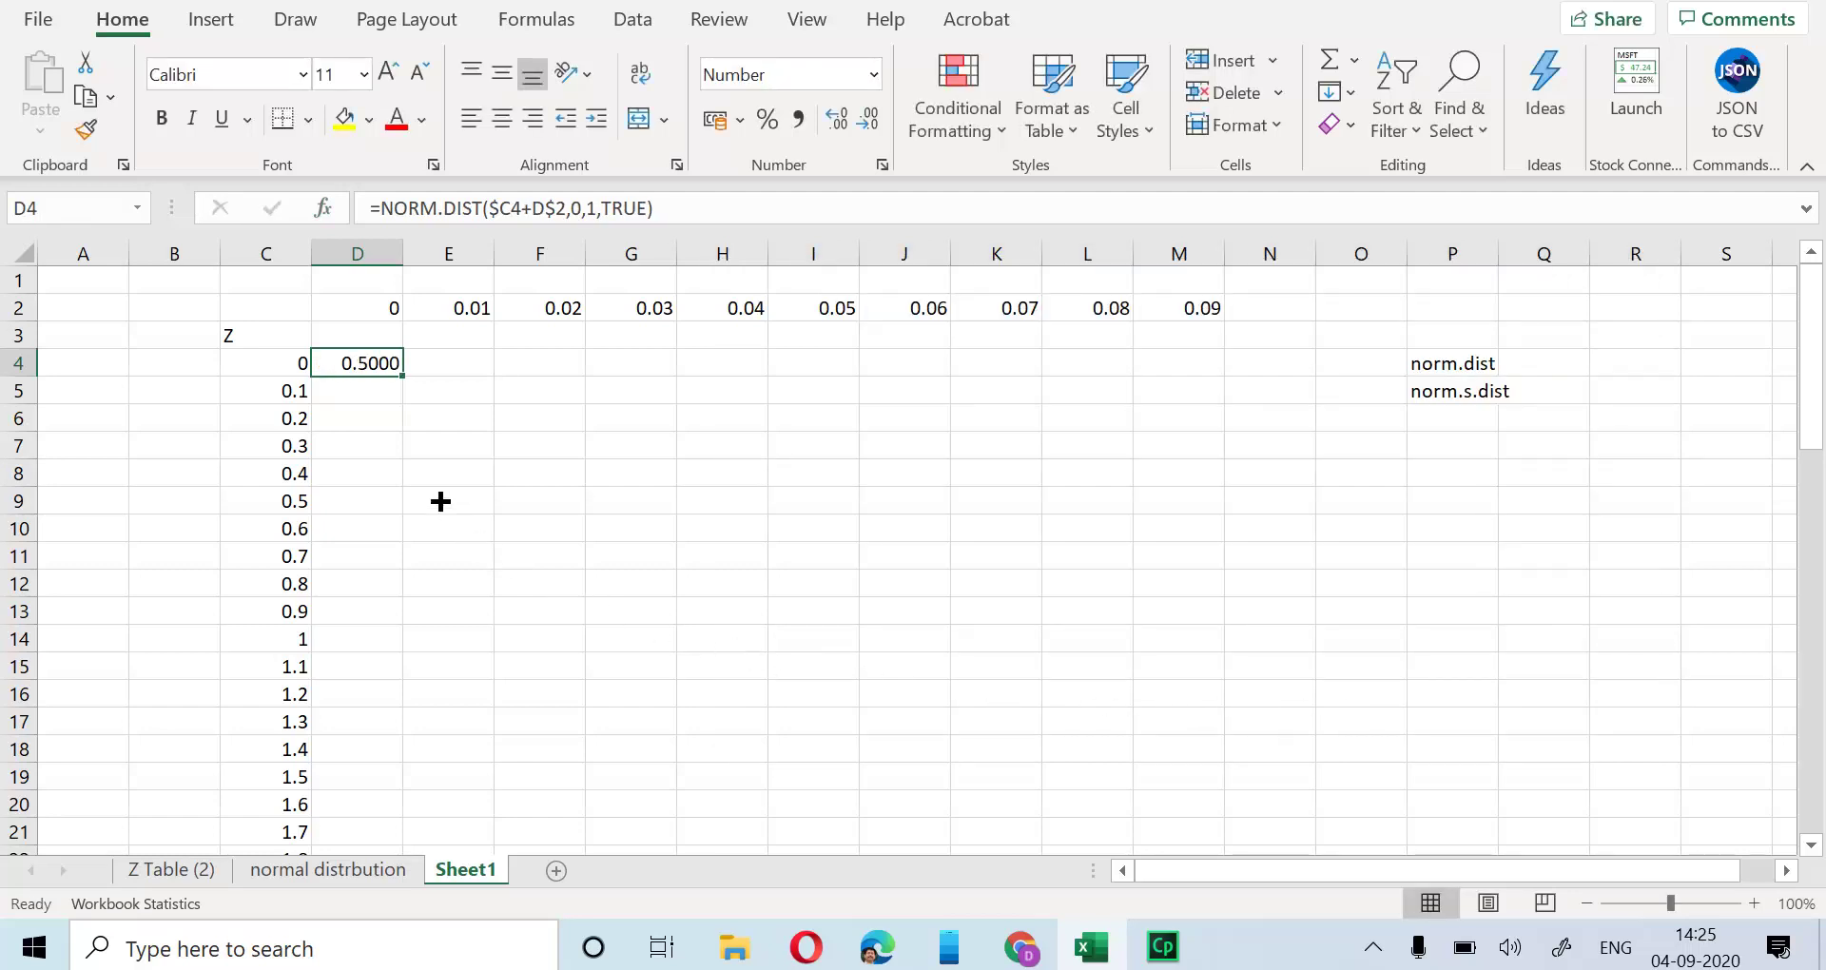
Step: Fill the D4 formula across to M4 and down through row 64 to complete the probability grid
left_click_drag(401, 384, 1217, 384)
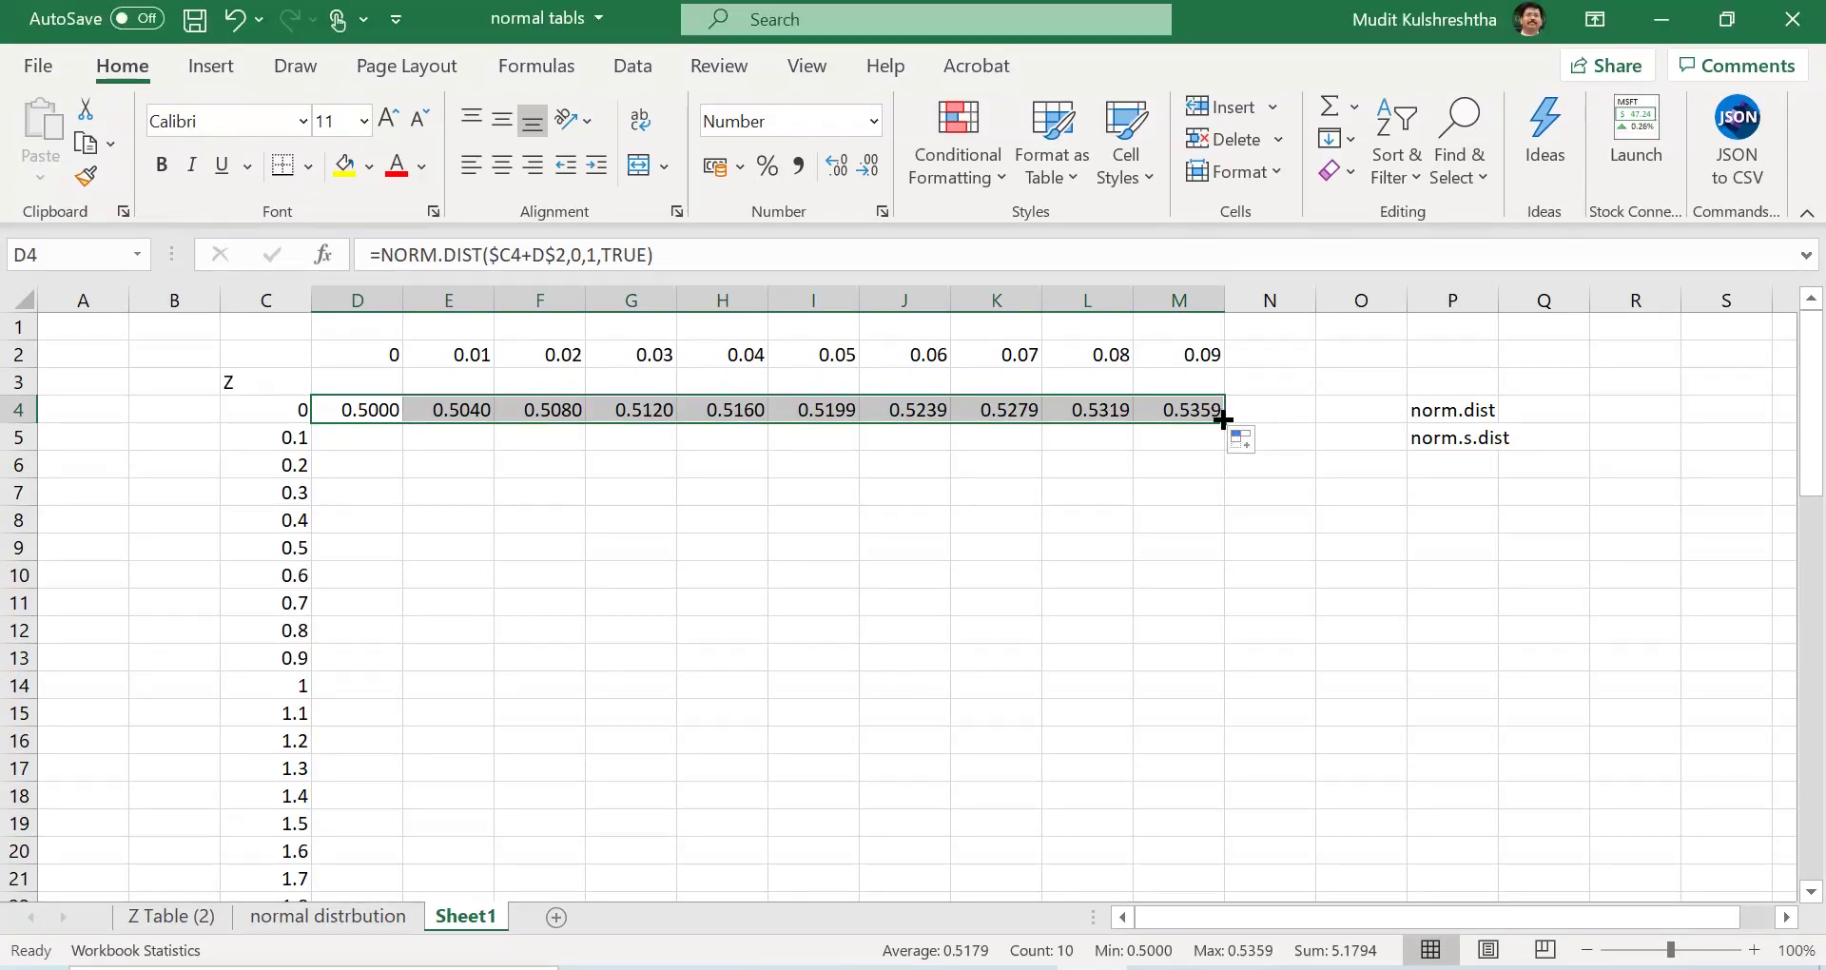
double_click(1223, 419)
scroll(588, 551, "down", 1)
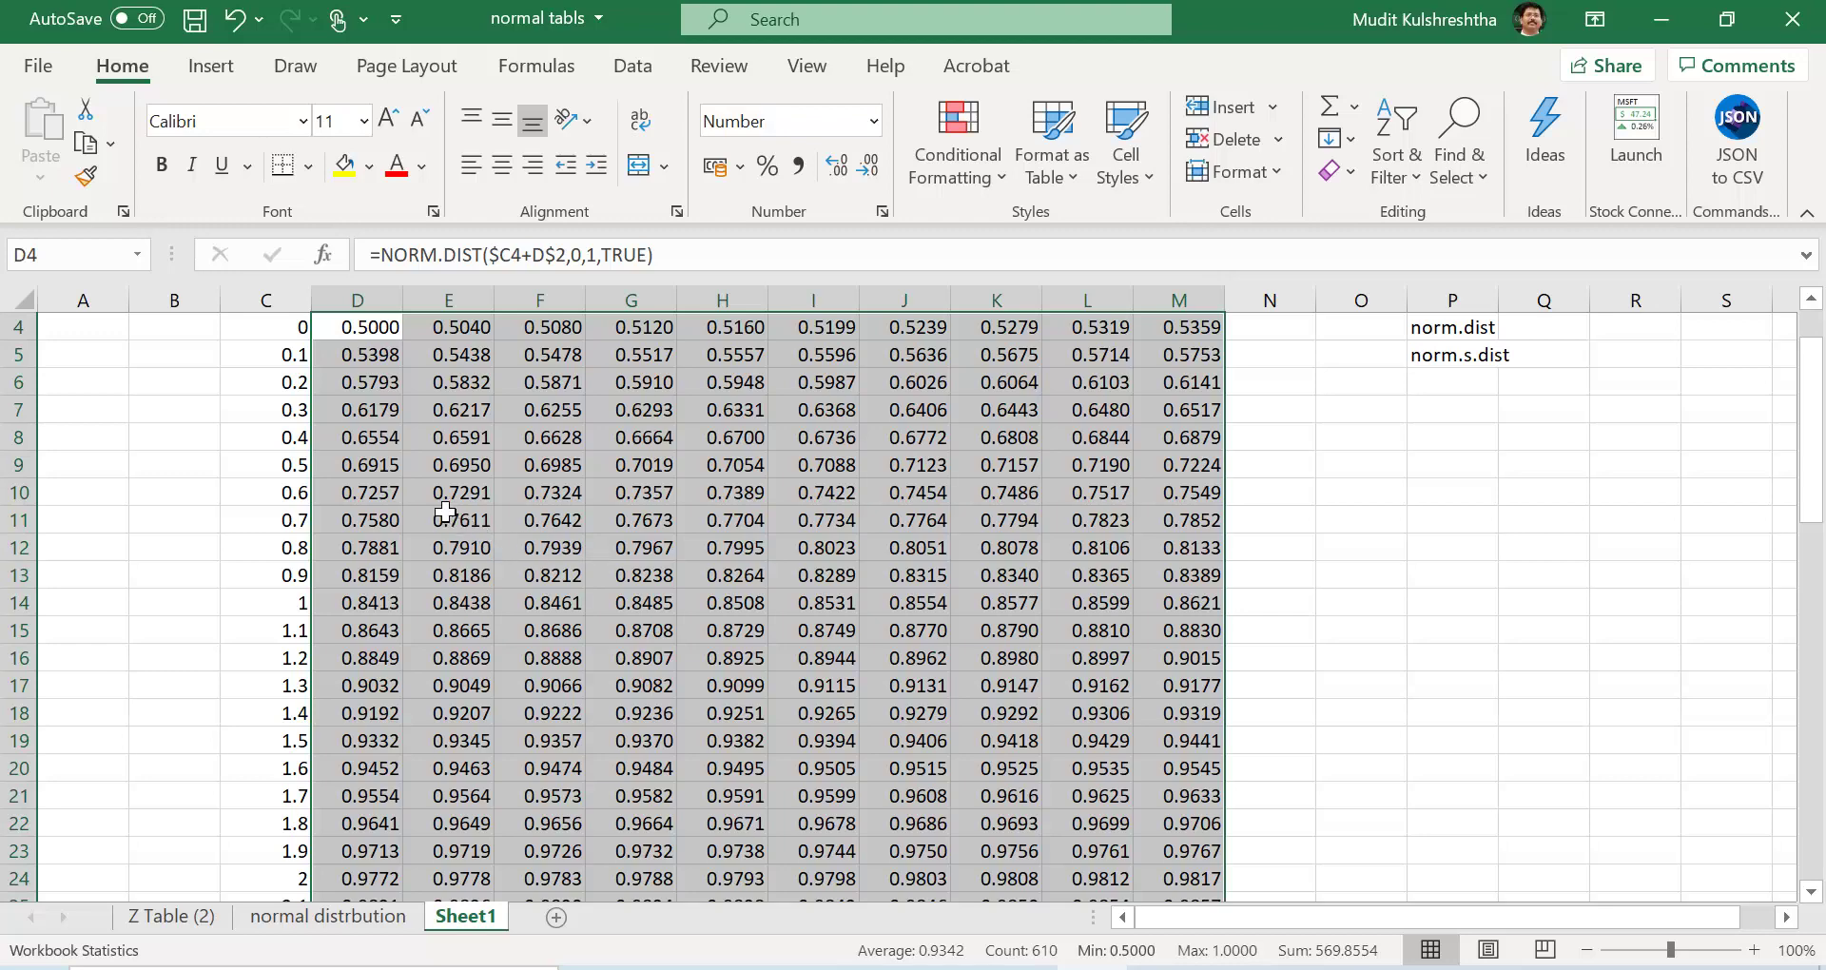
scroll(415, 433, "up", 1)
left_click(416, 439)
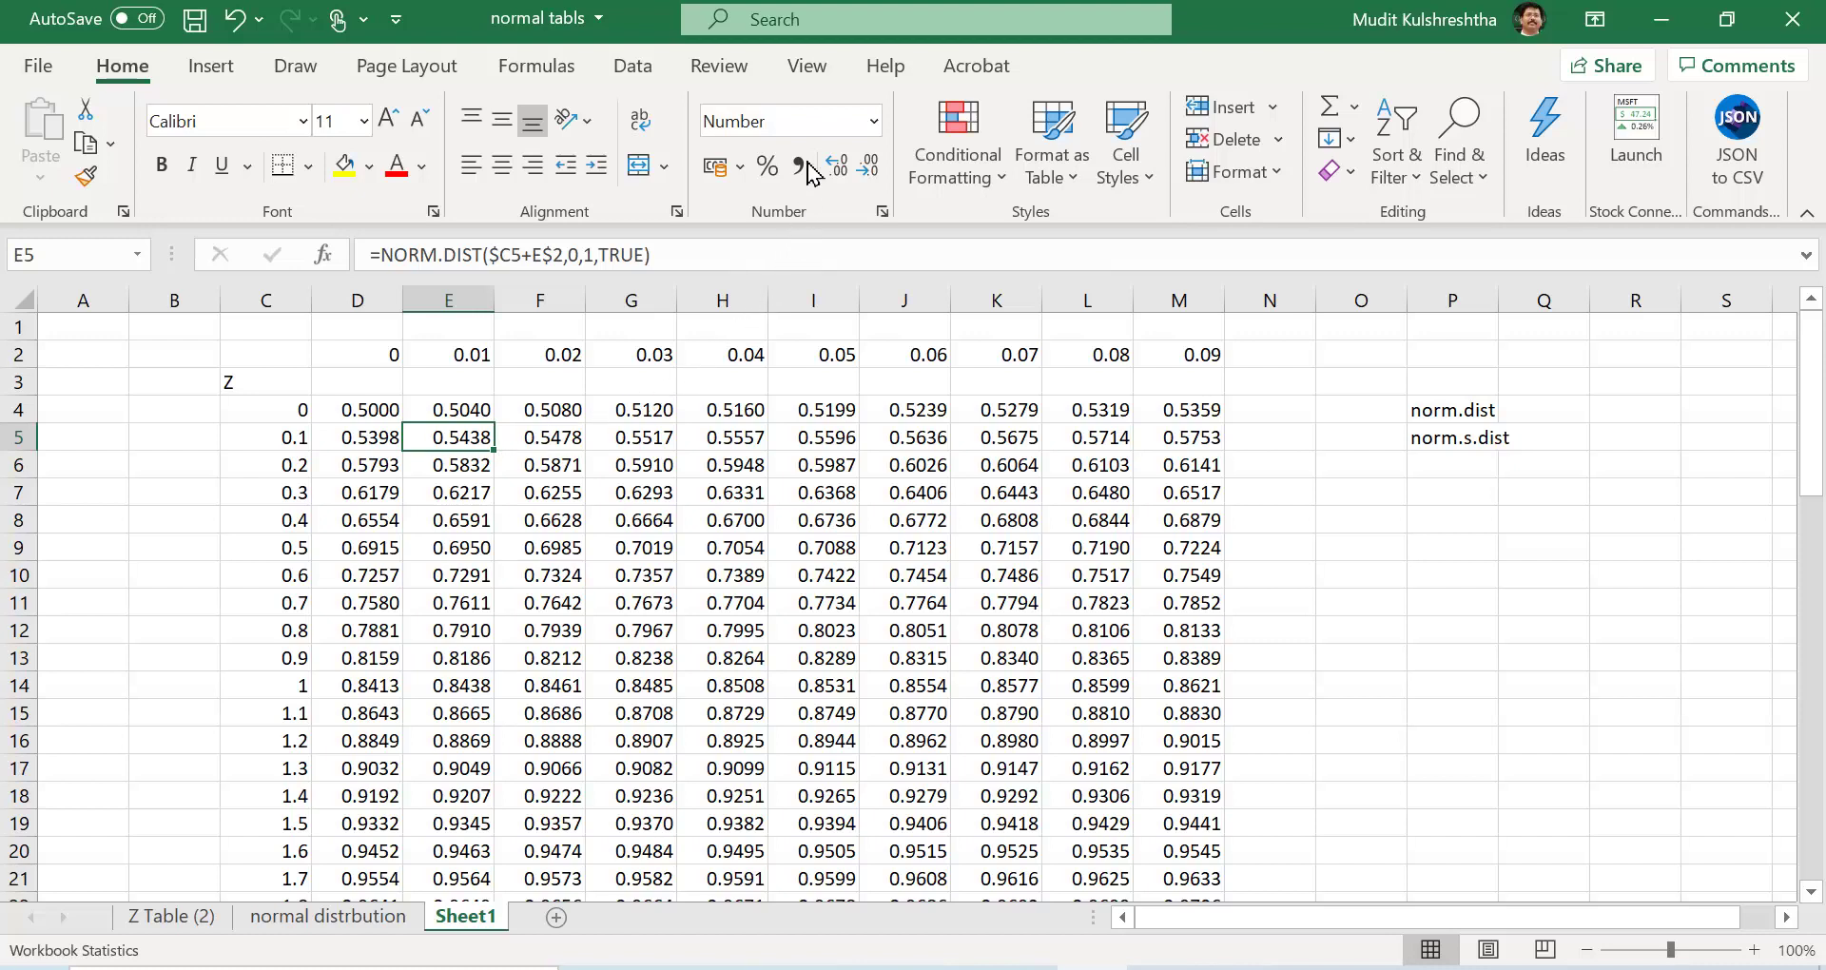
Step: Hide the worksheet gridlines
left_click(808, 67)
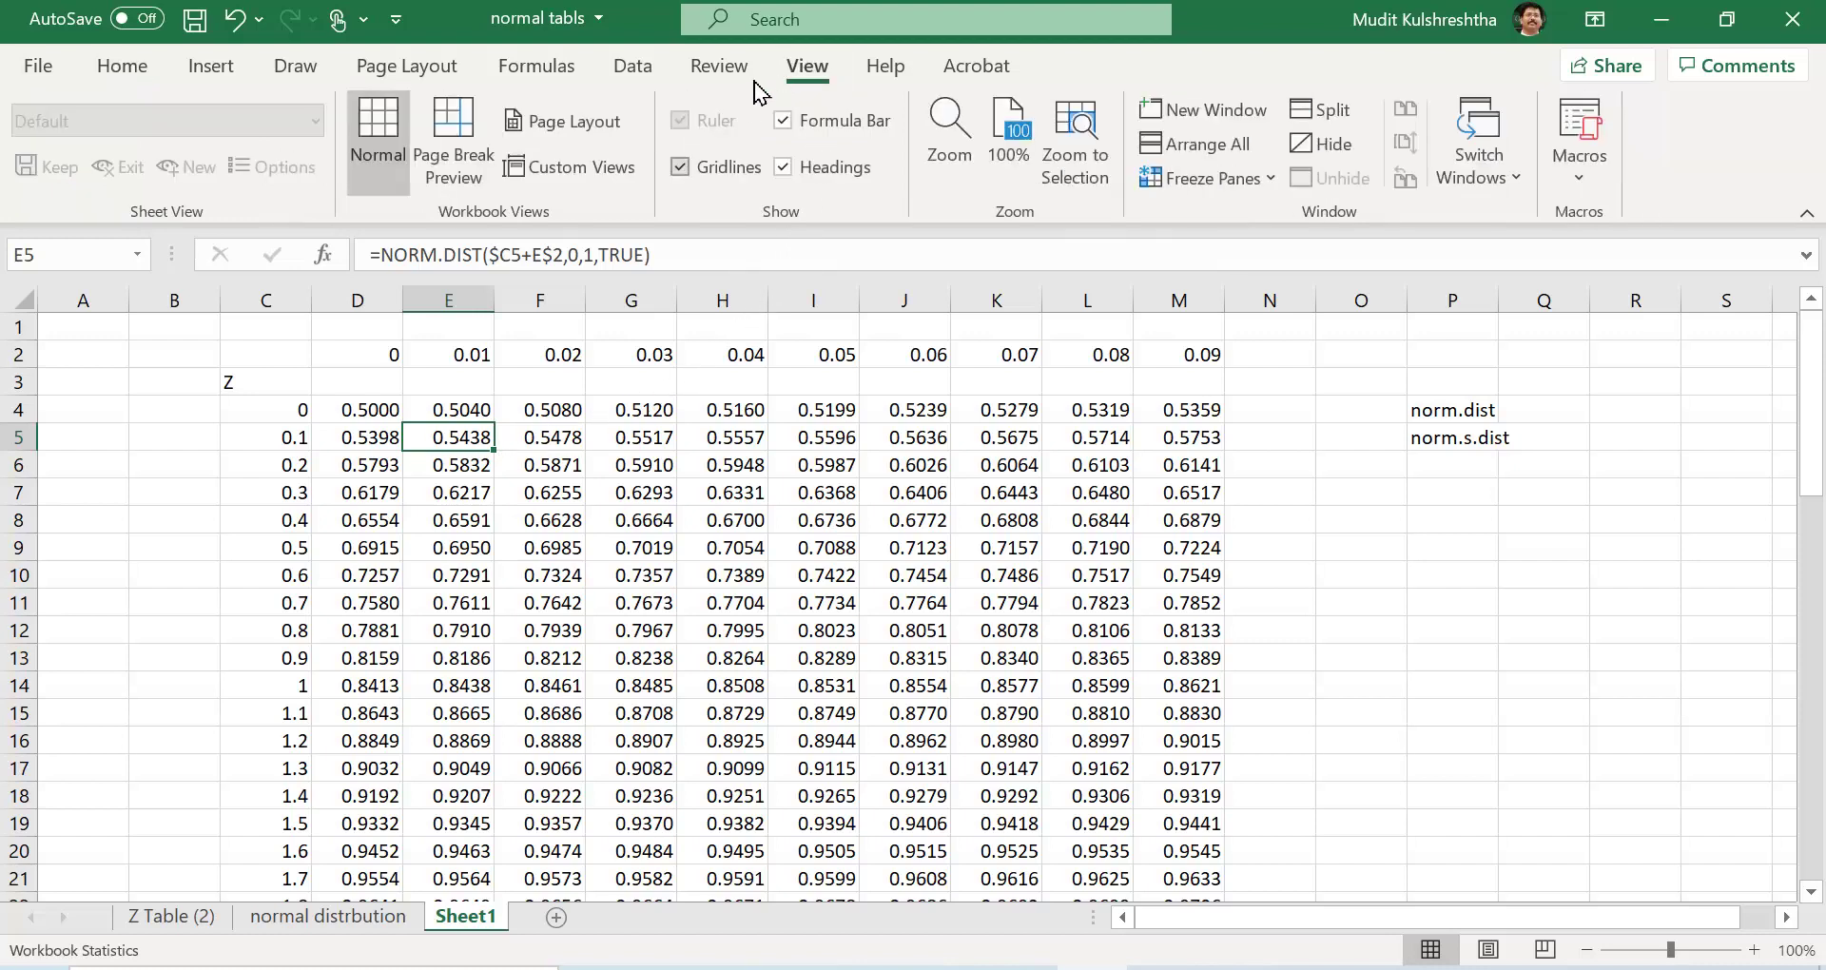
left_click(695, 173)
left_click(512, 494)
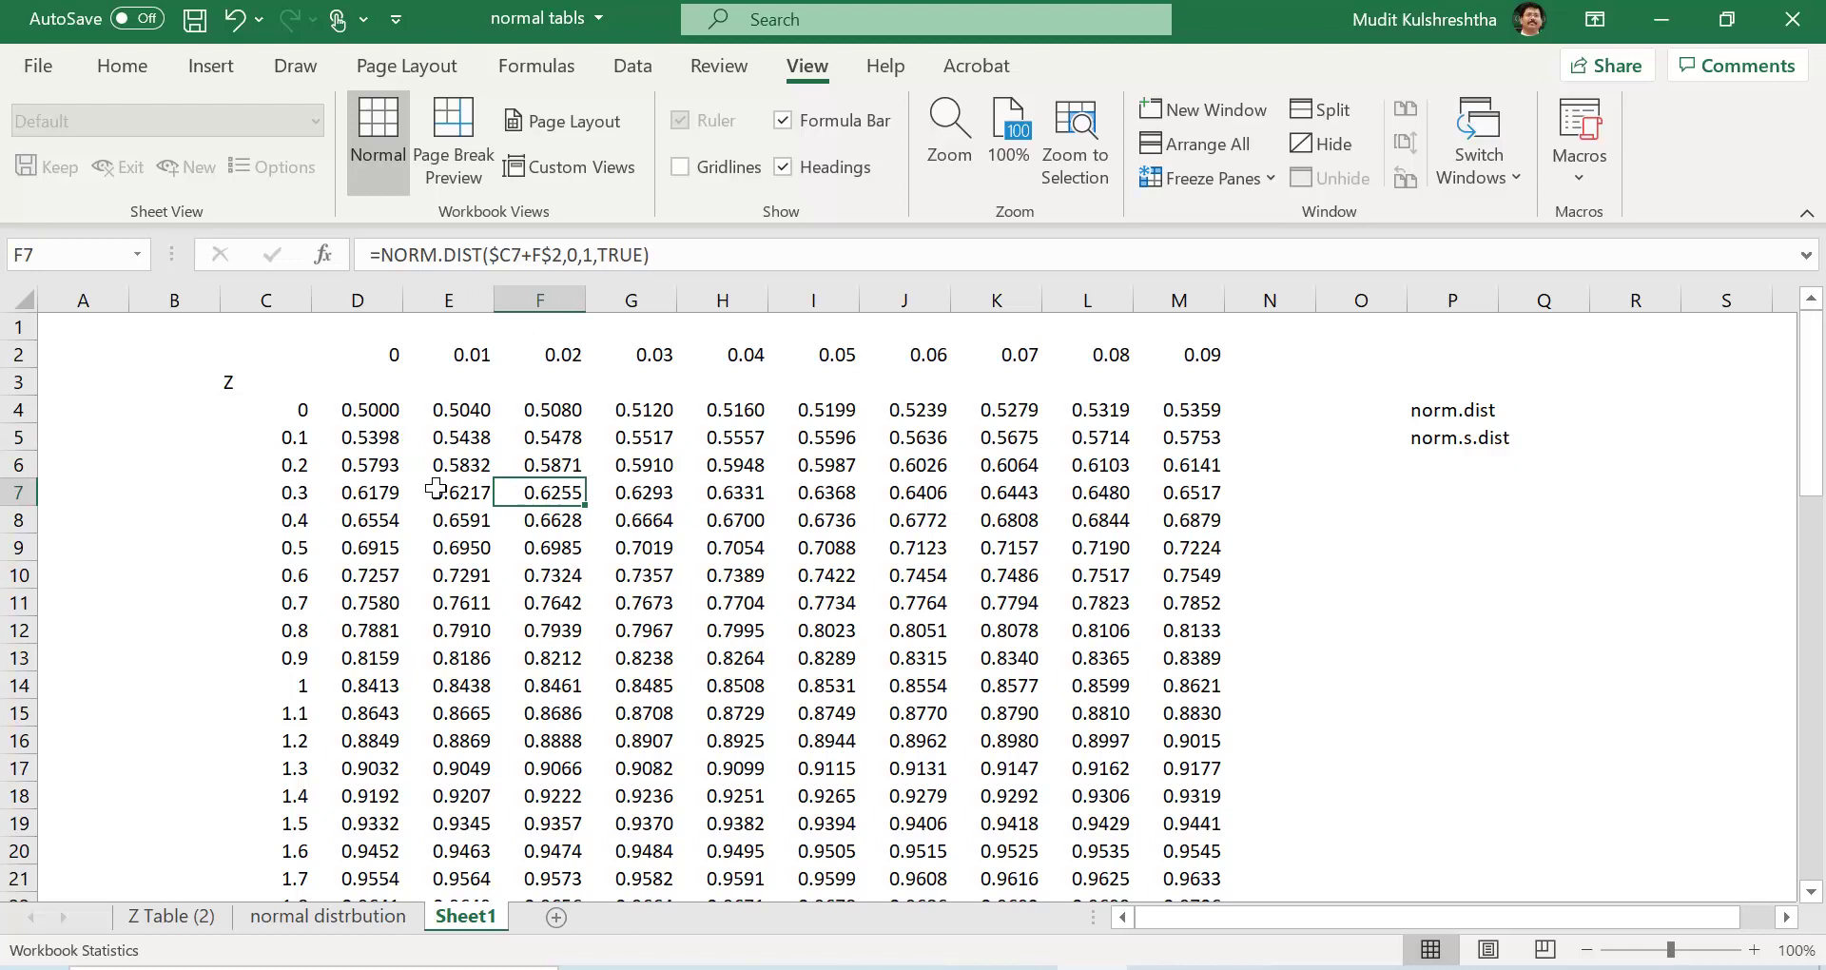
left_click(376, 430)
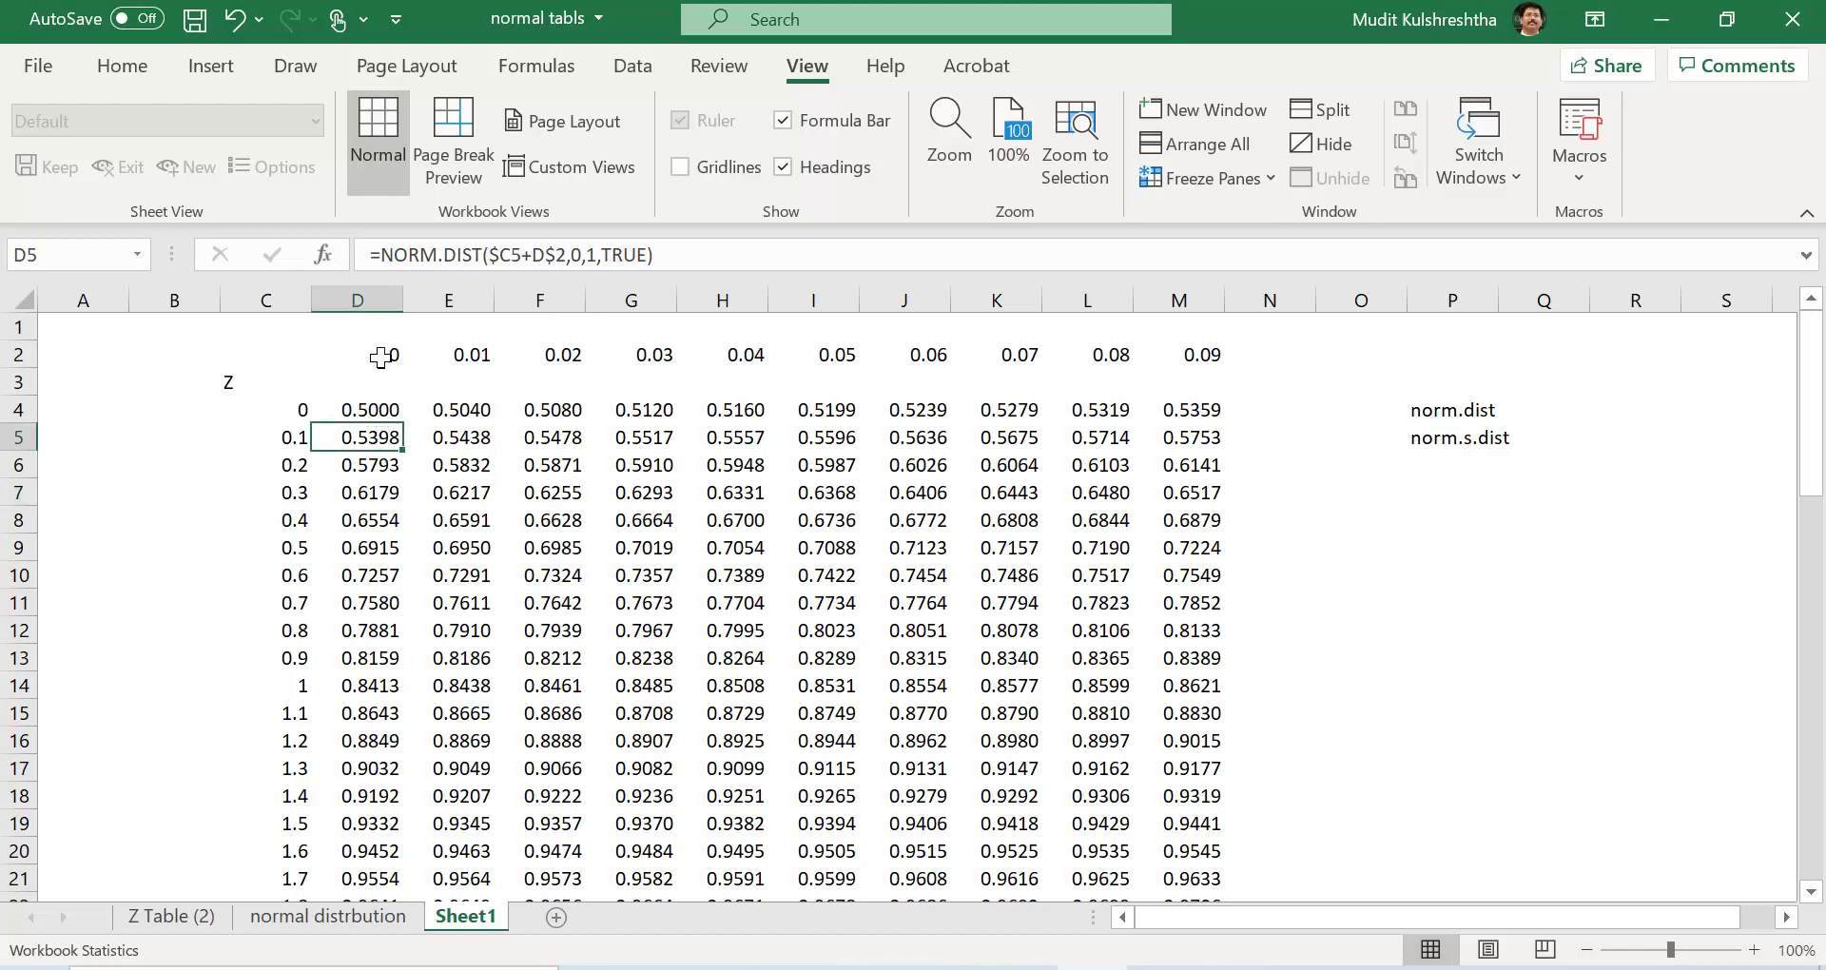
Step: Format the headings in D2:M2 as bold with top and bottom borders and two decimal places
left_click_drag(380, 358, 1150, 361)
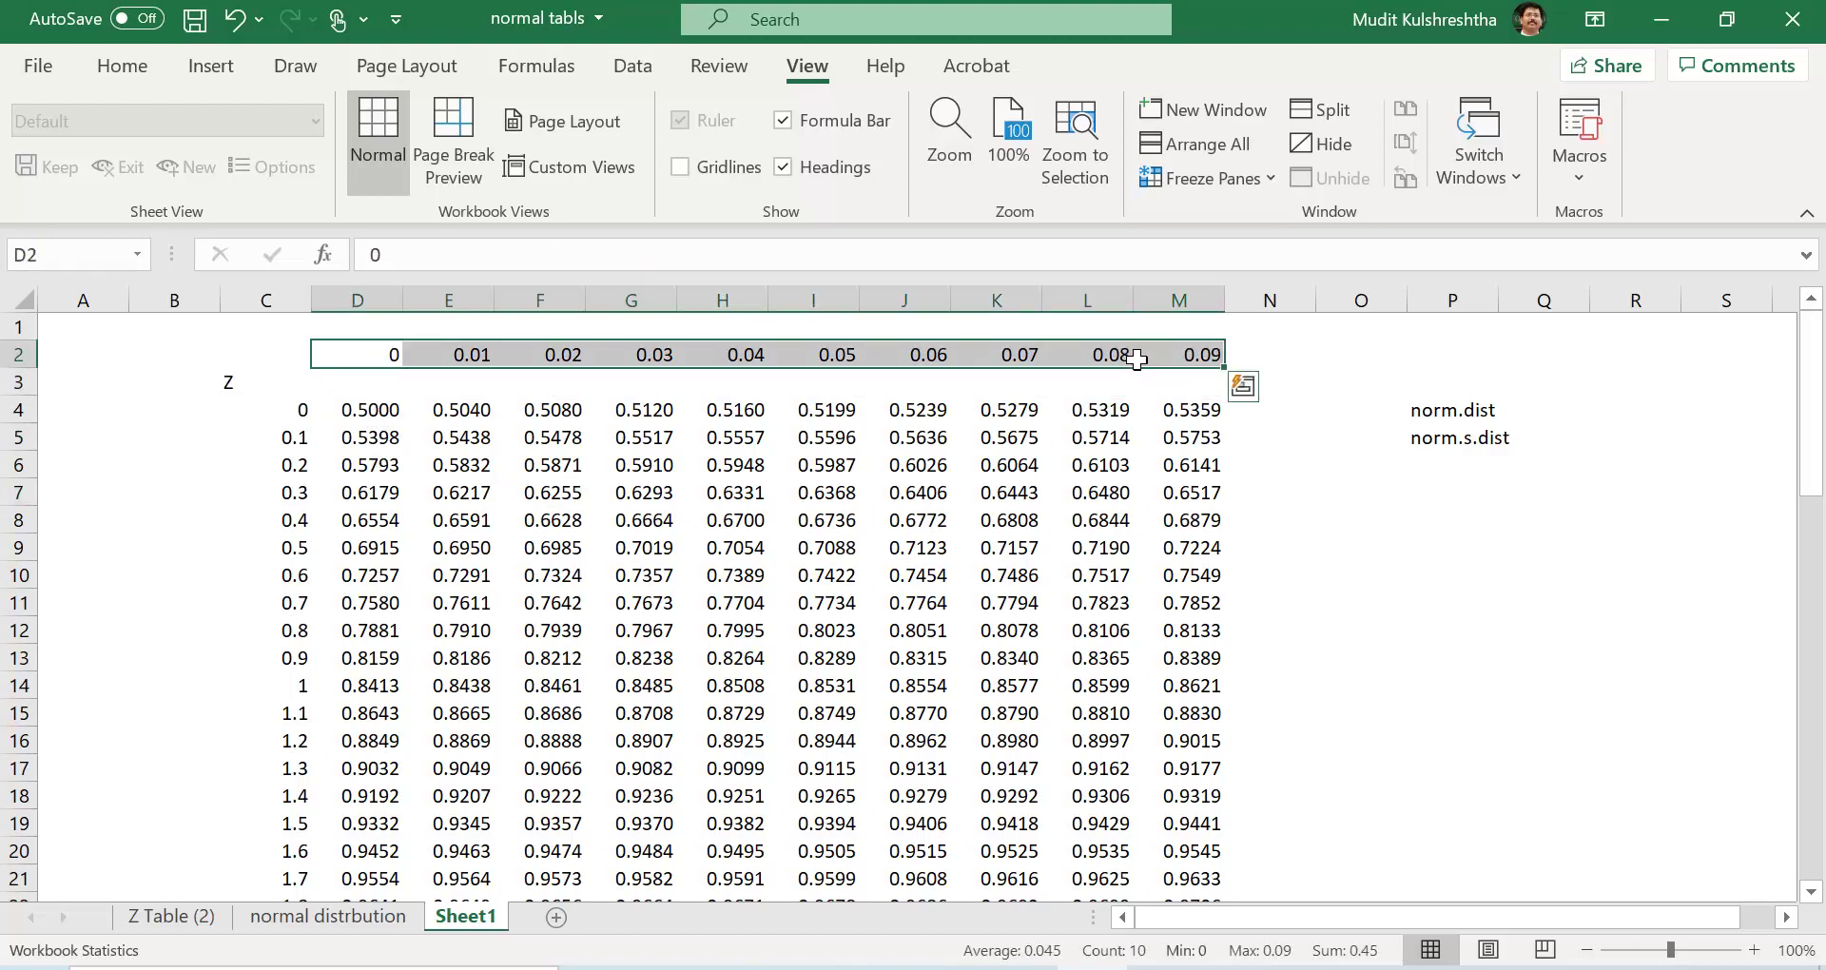
key("ctrl+b")
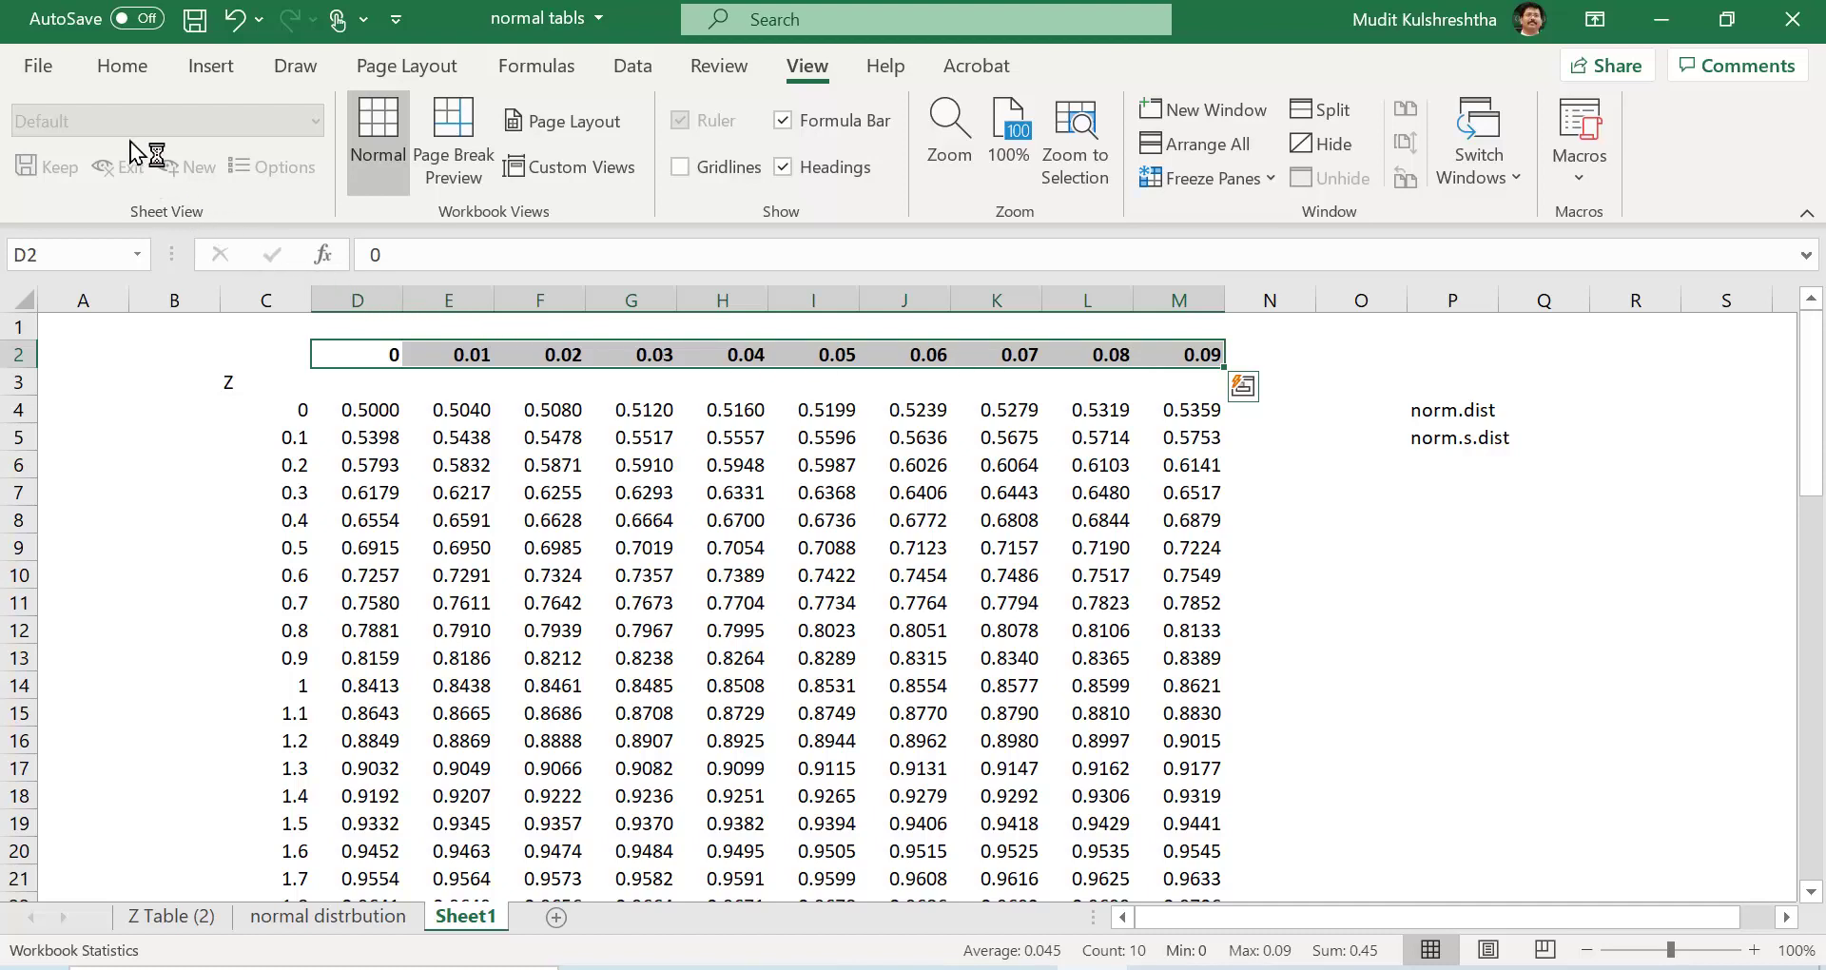
left_click(131, 69)
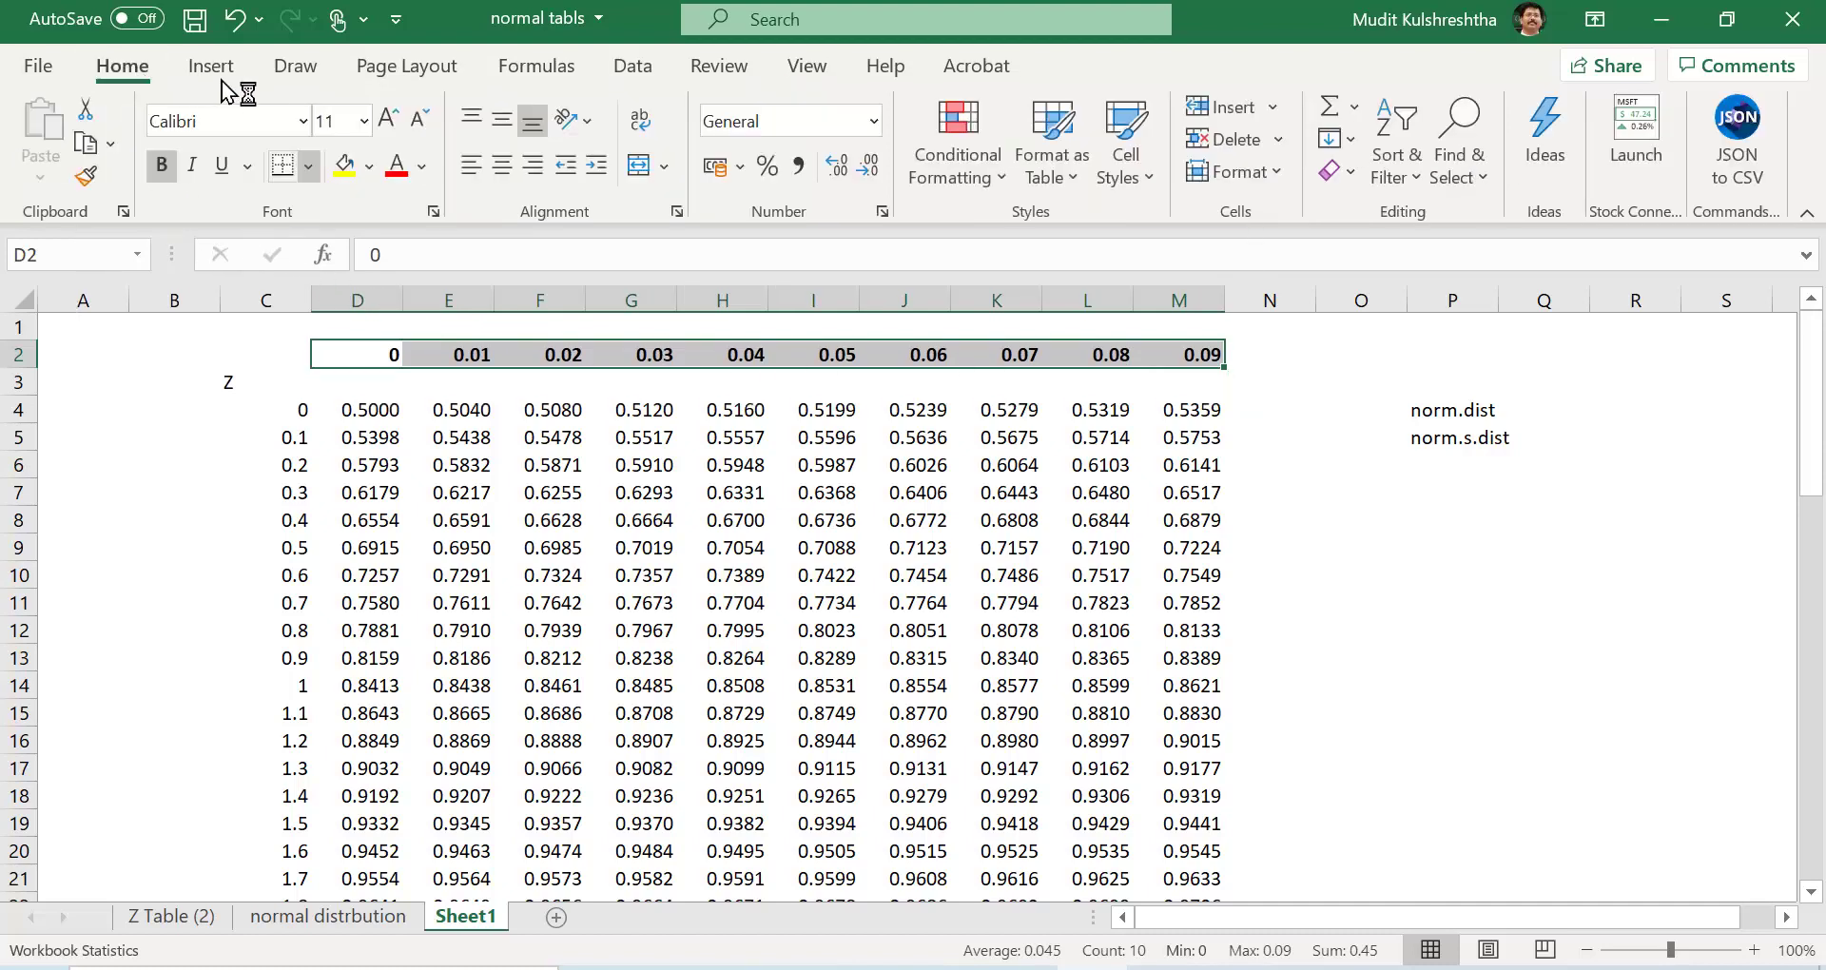
left_click(309, 166)
left_click(380, 295)
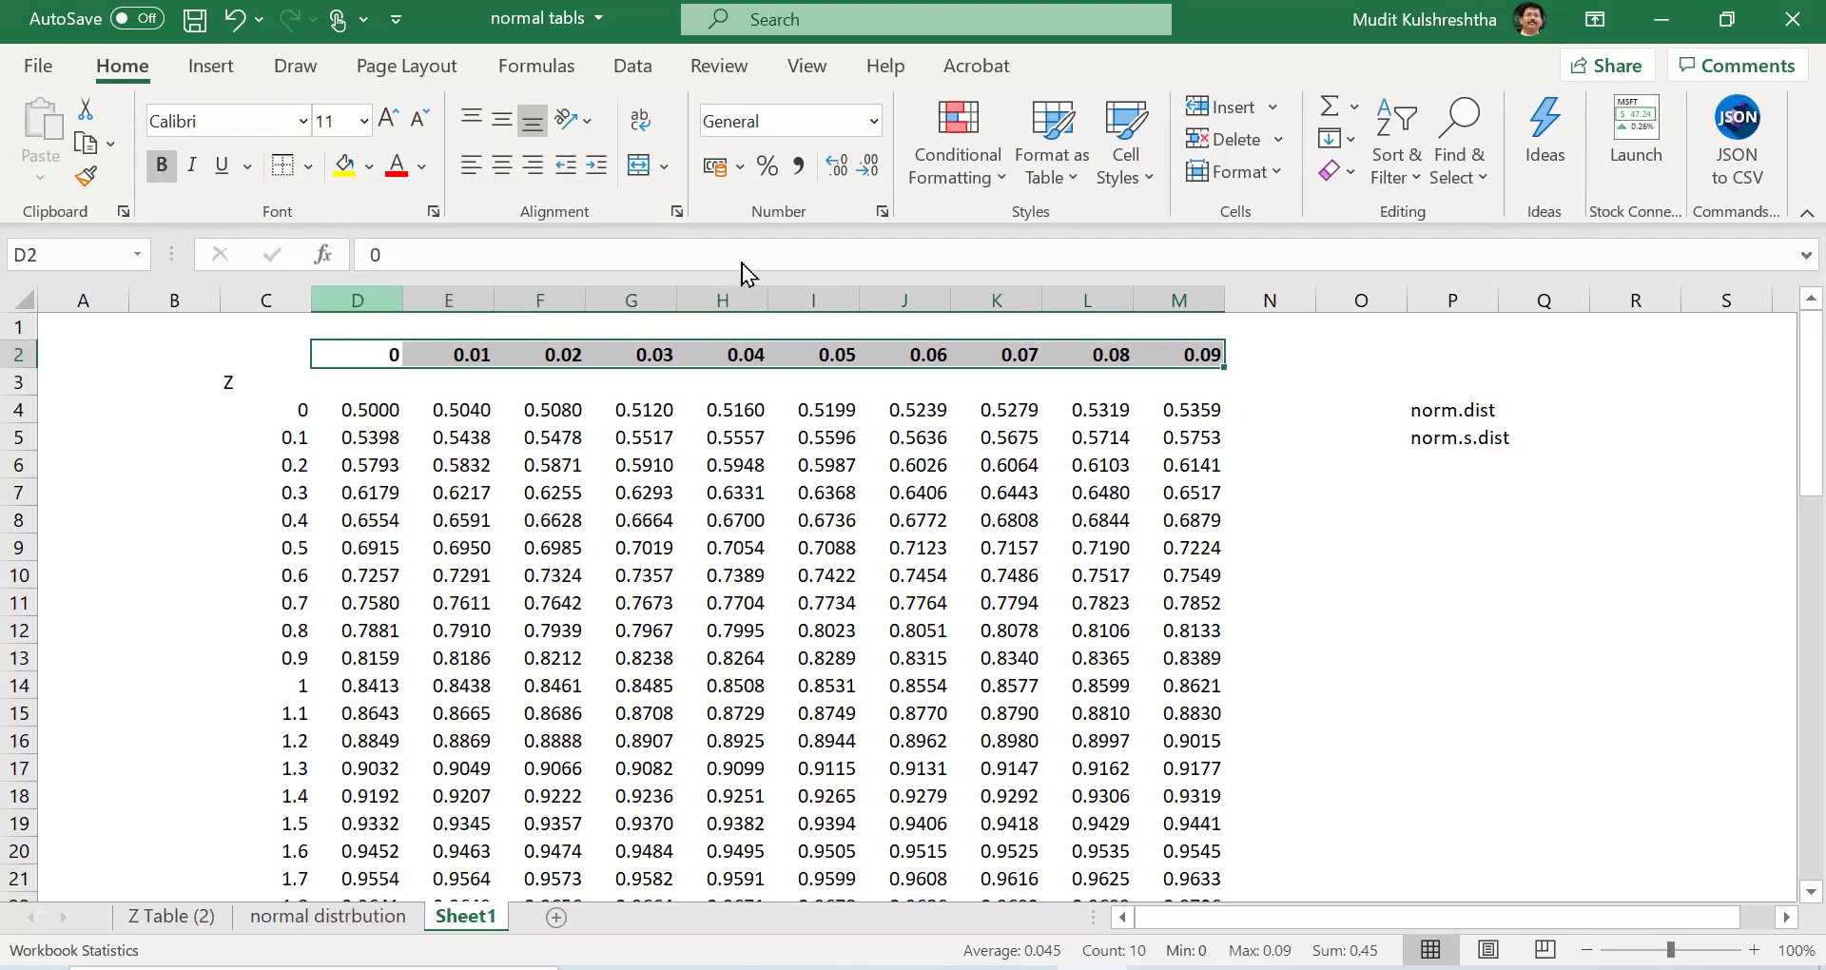
left_click(839, 169)
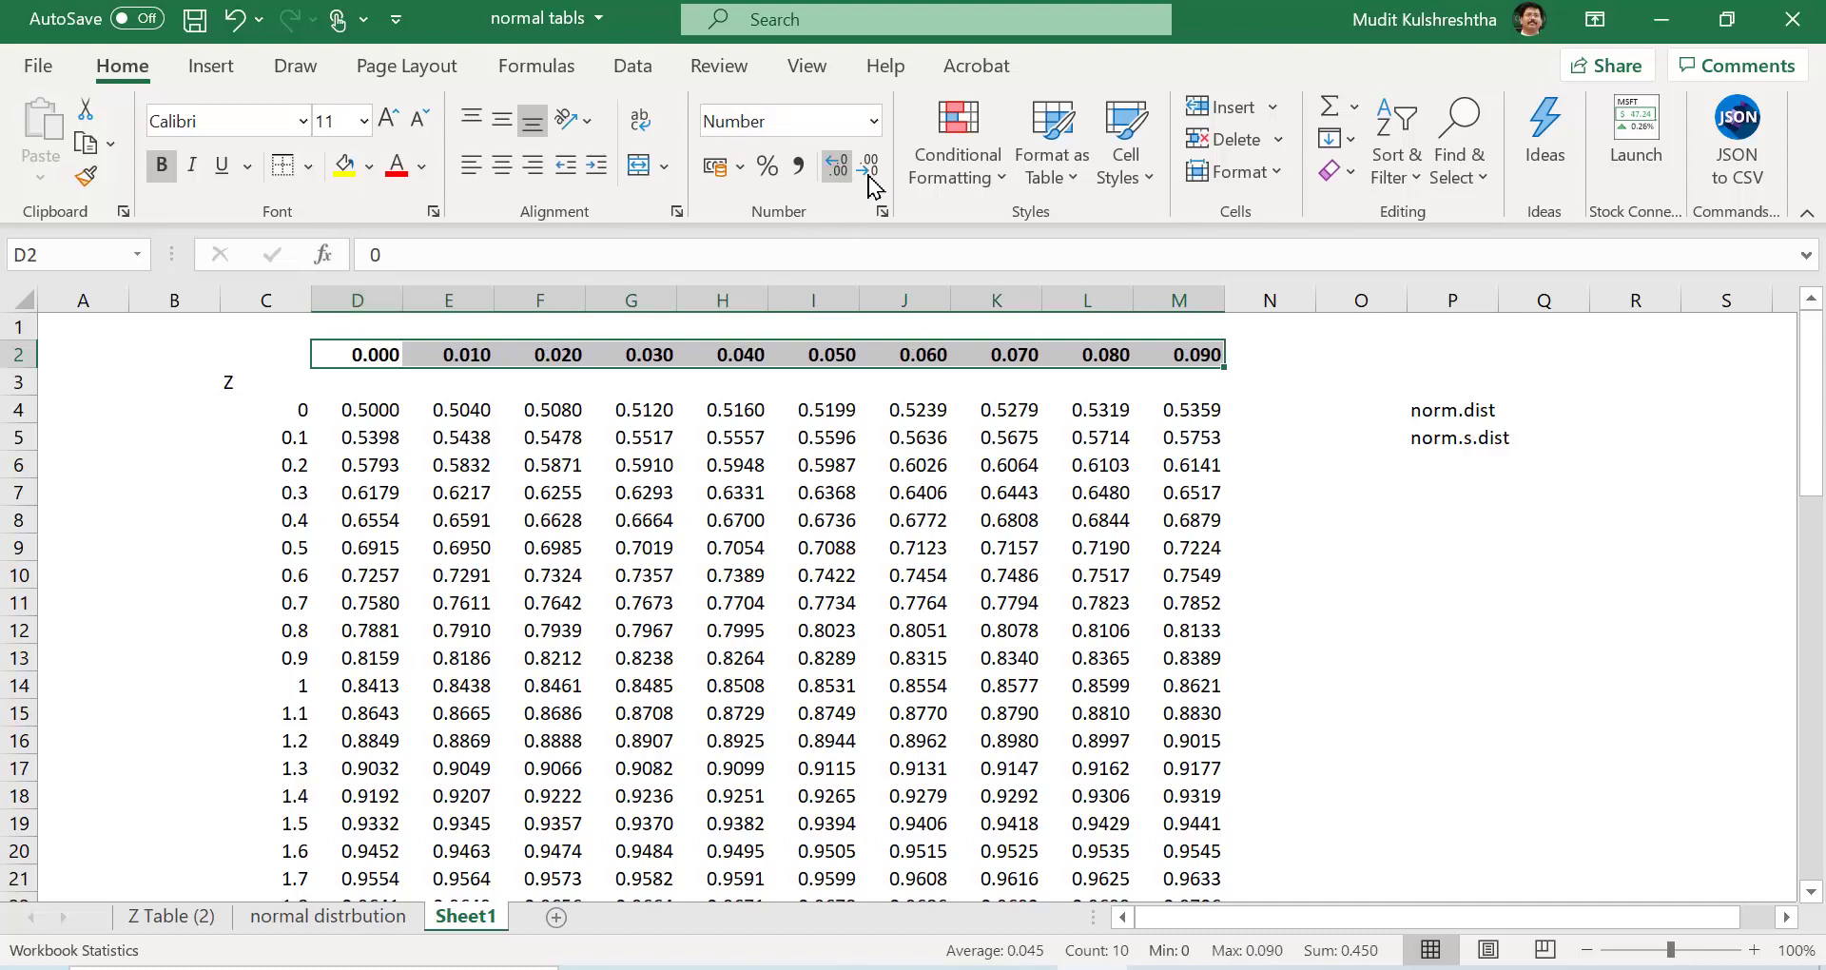
left_click(867, 167)
Step: Format the Z values in C4:C64 to one decimal place with a right border
left_click(285, 465)
left_click(285, 412)
key("ctrl+shift+Down")
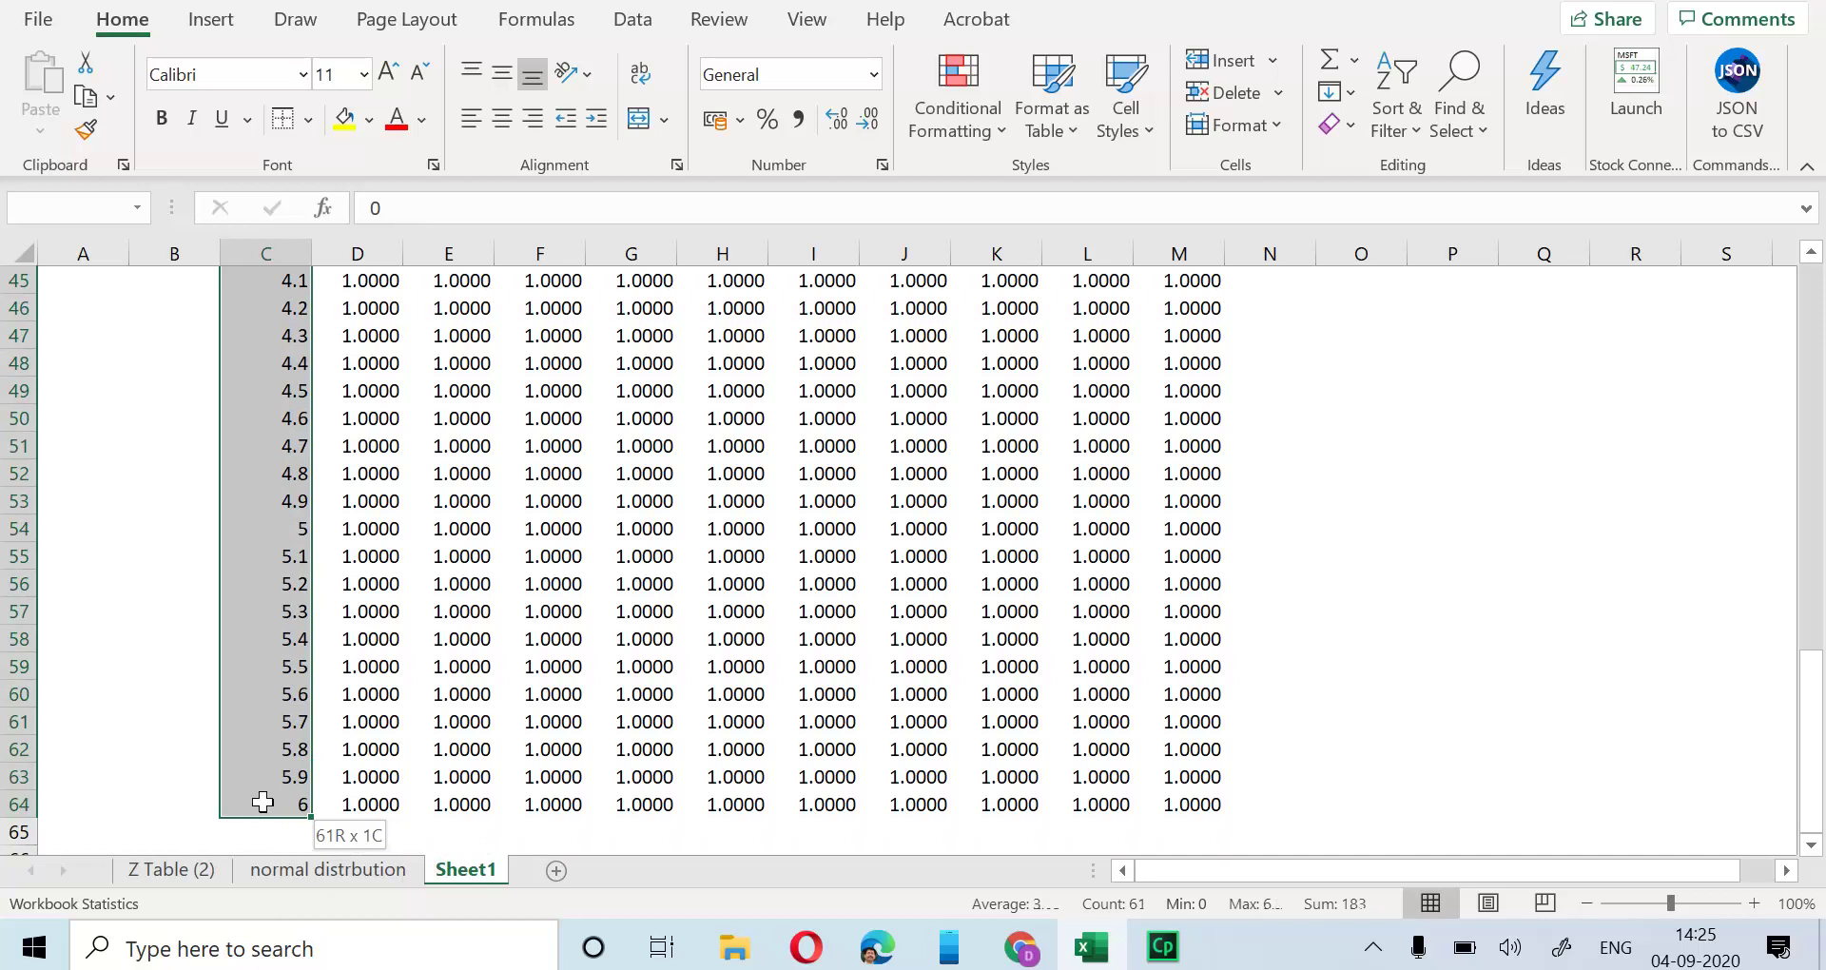
left_click(838, 135)
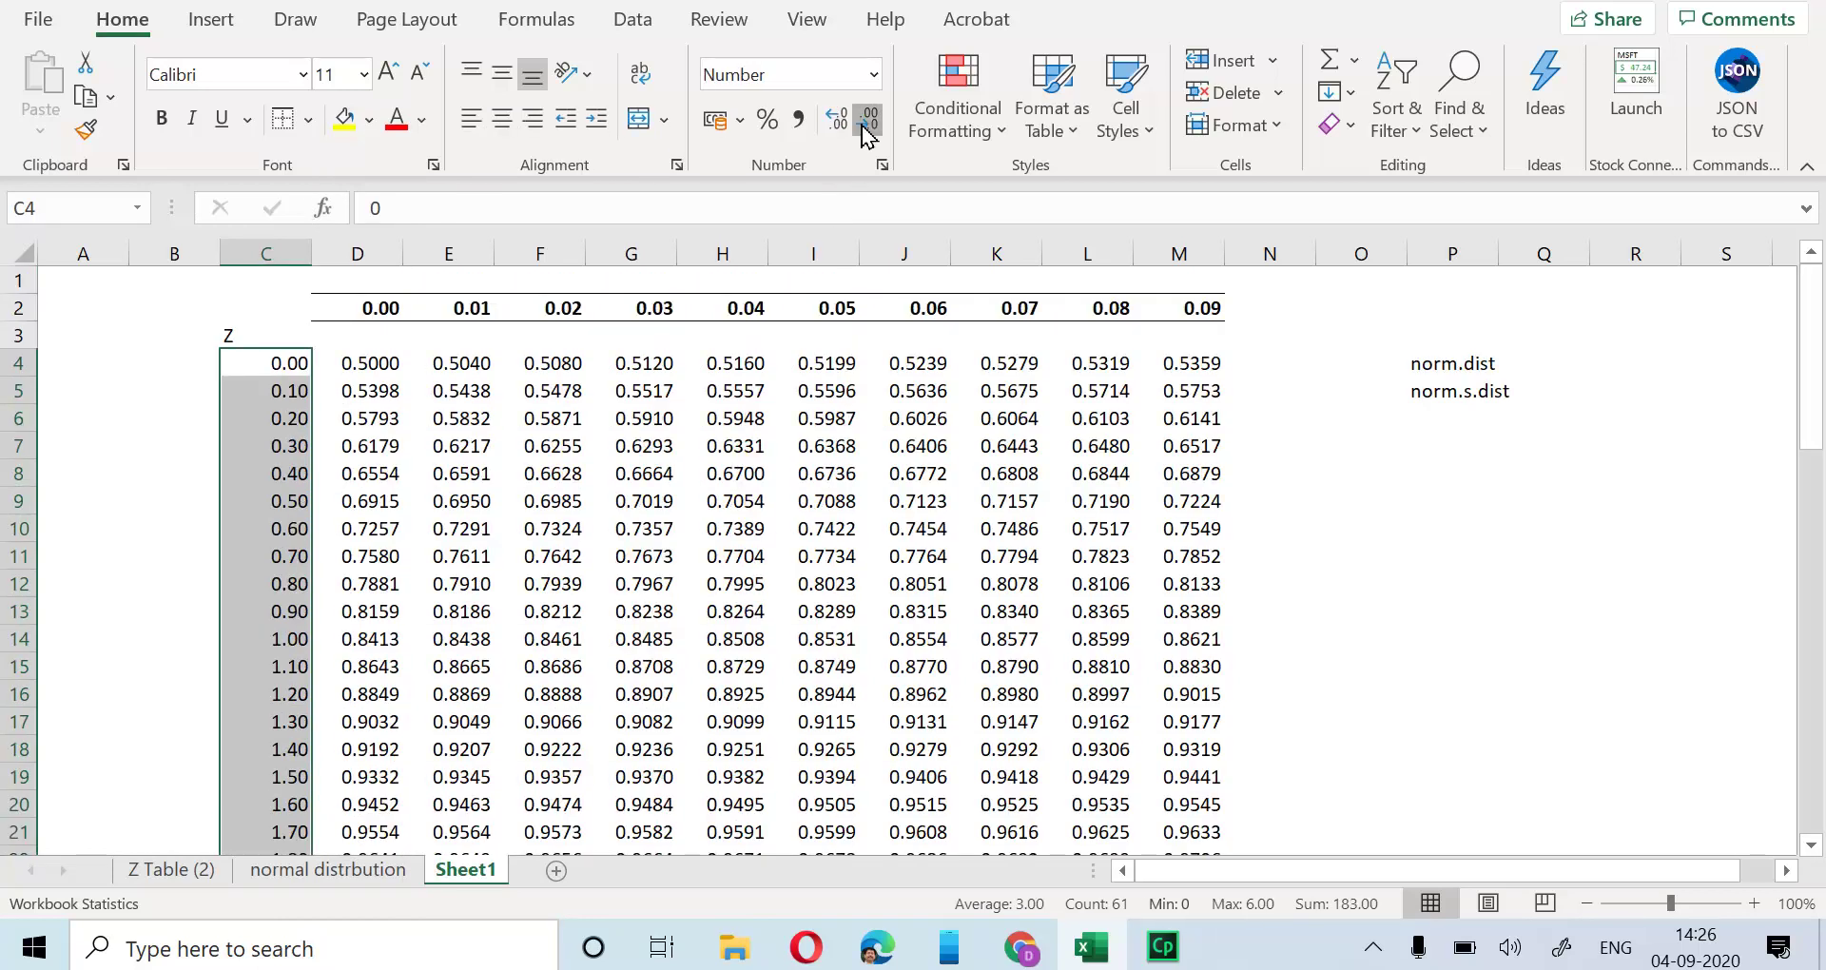
left_click(308, 120)
left_click(345, 333)
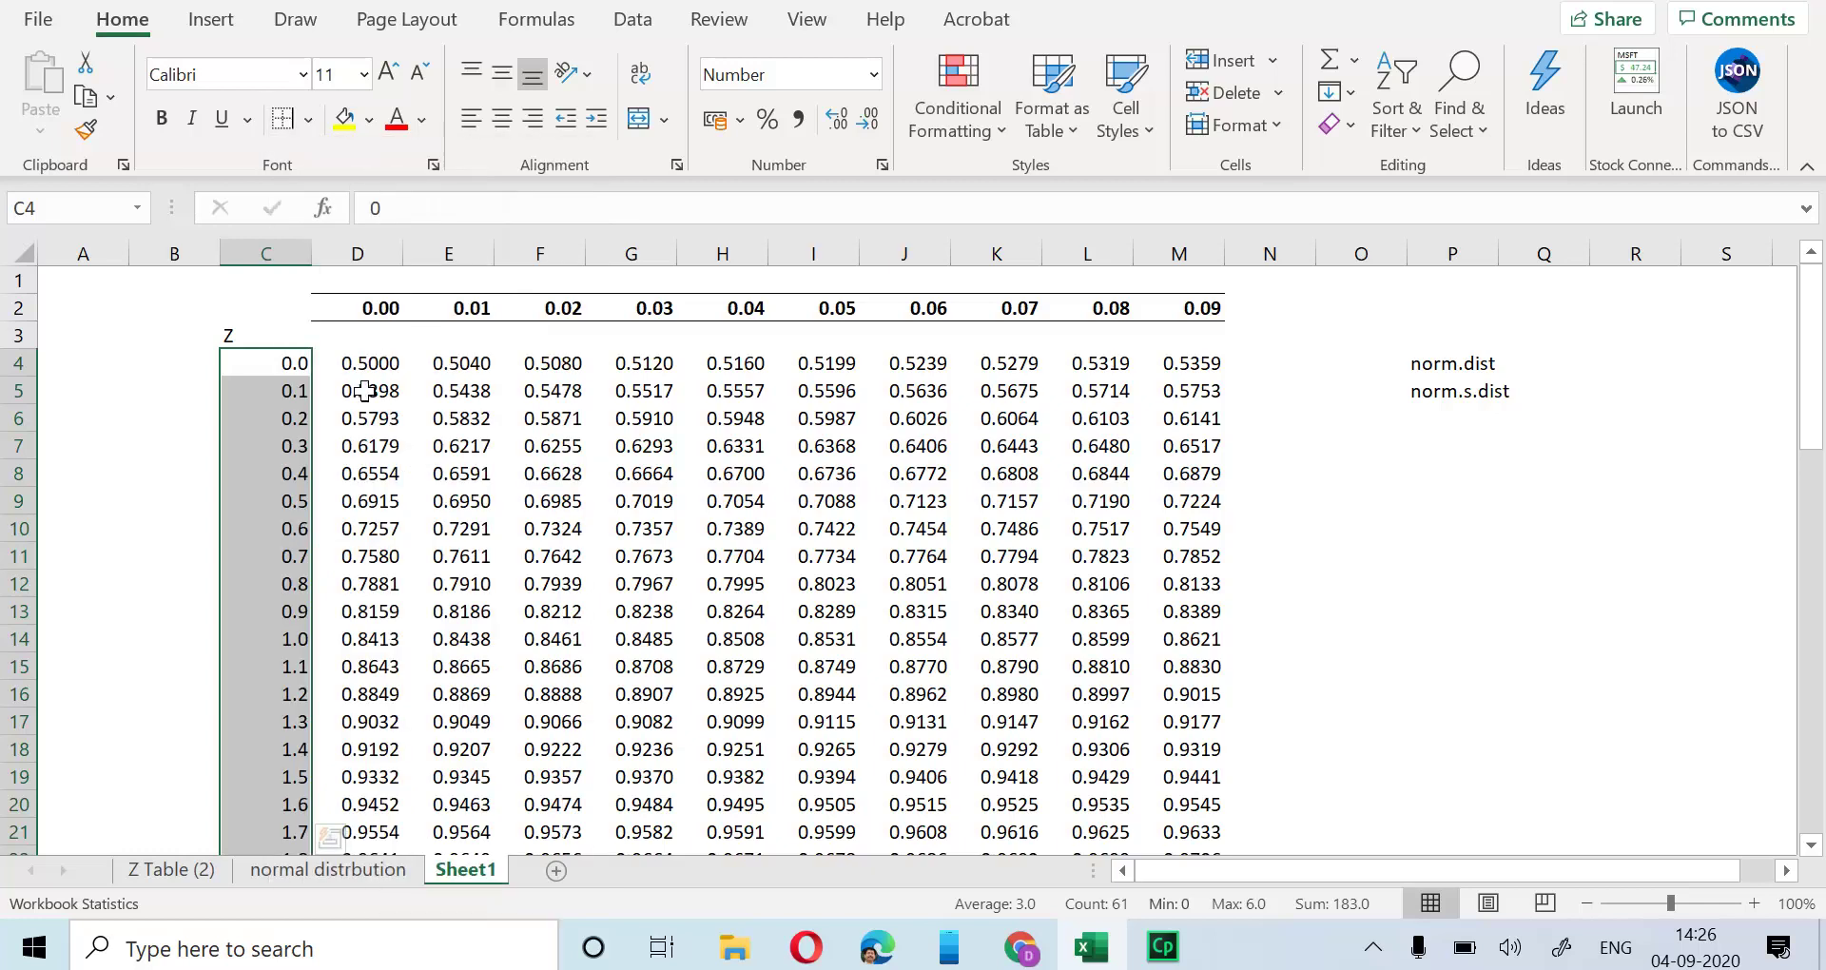
left_click(358, 529)
left_click(618, 418)
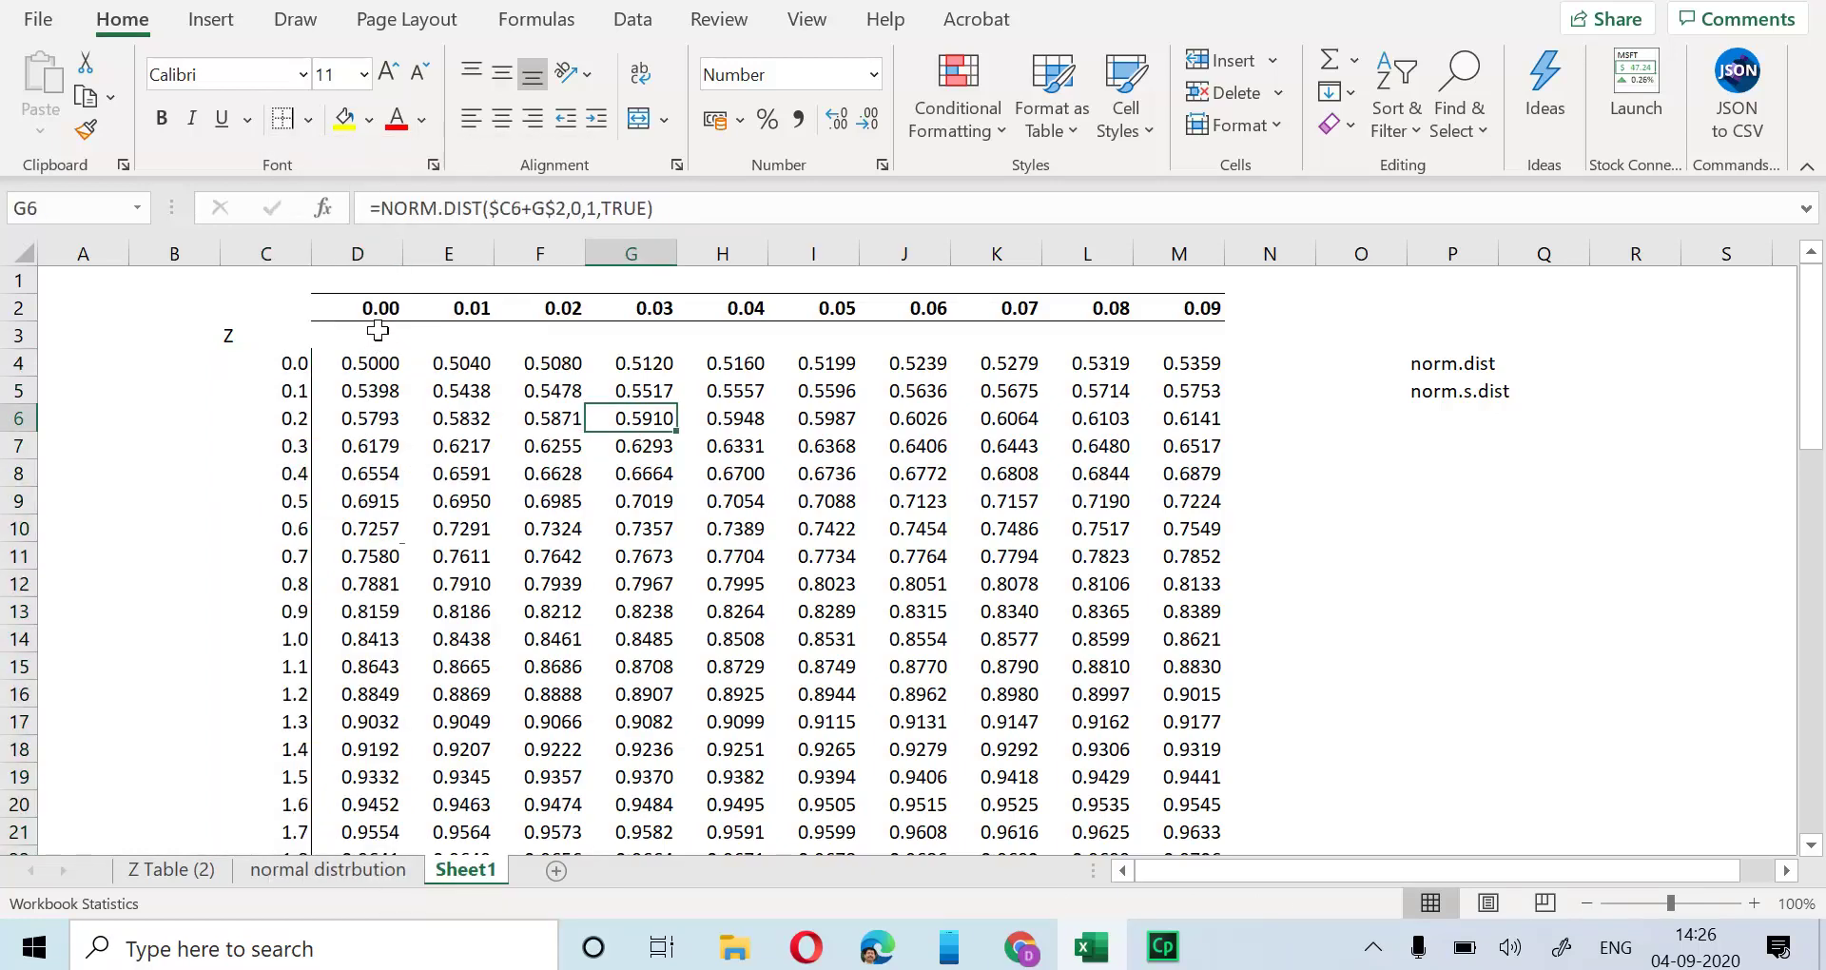
Step: Enter the title Cumulative Probabilities in D1
left_click(370, 276)
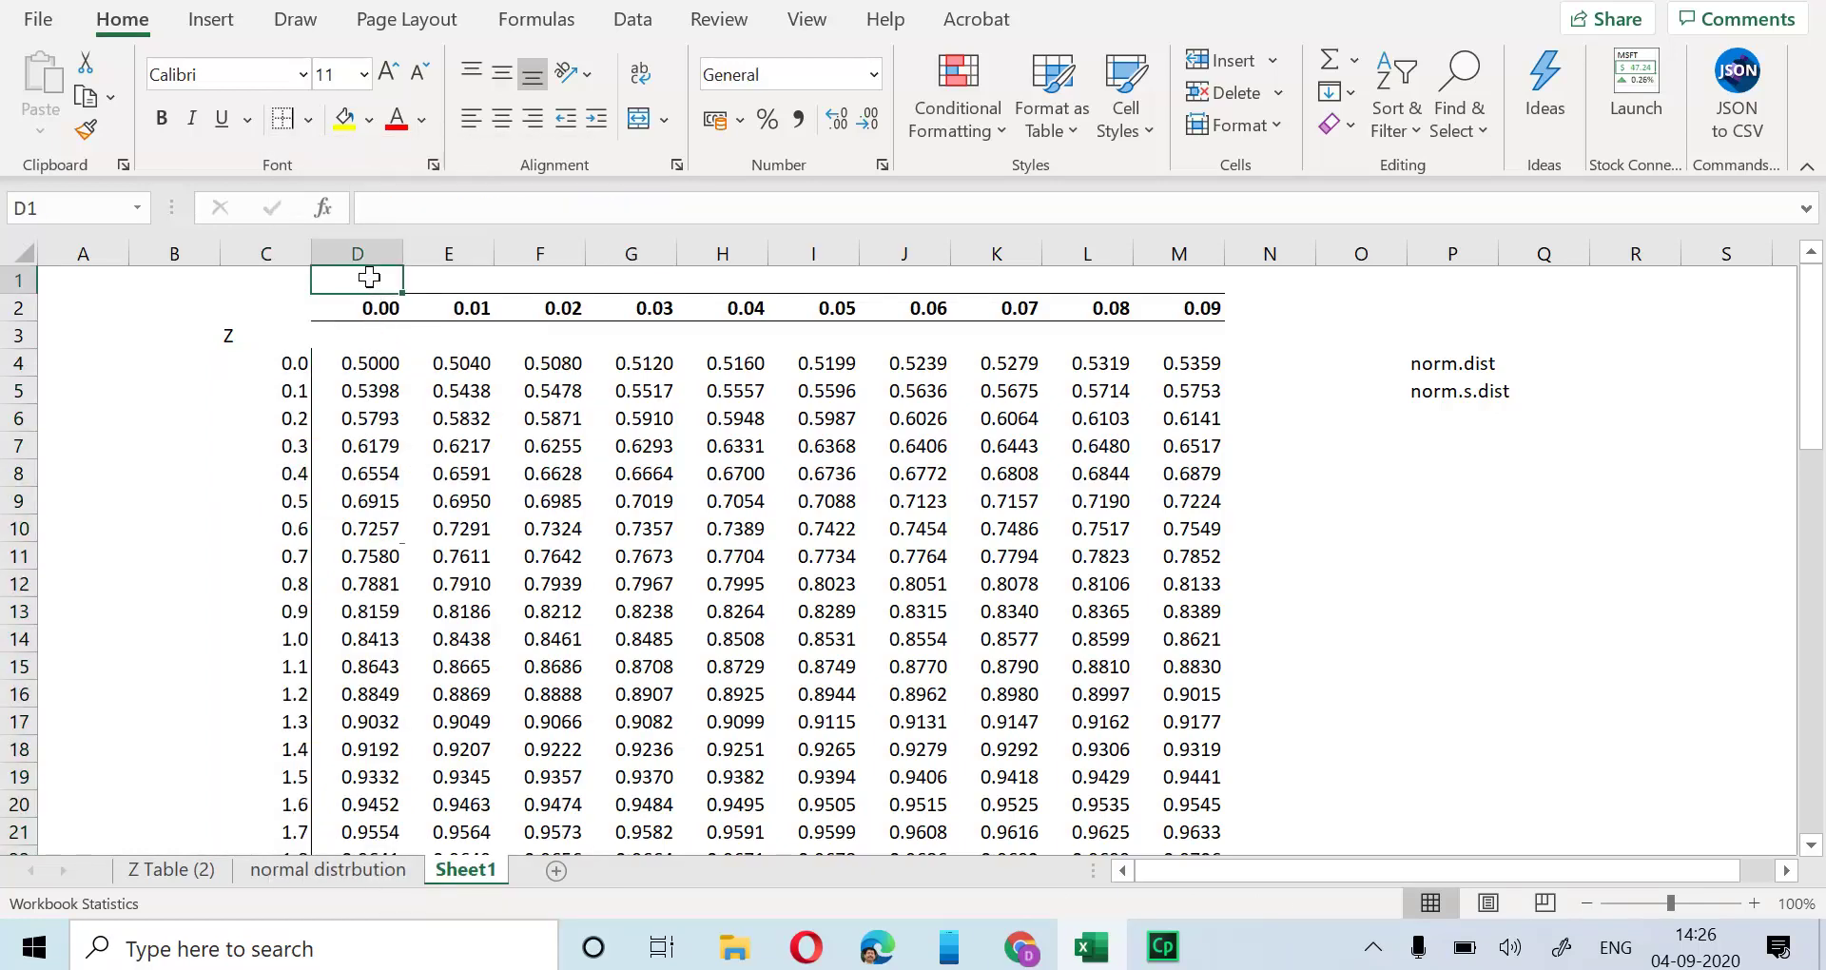
type("Cumula")
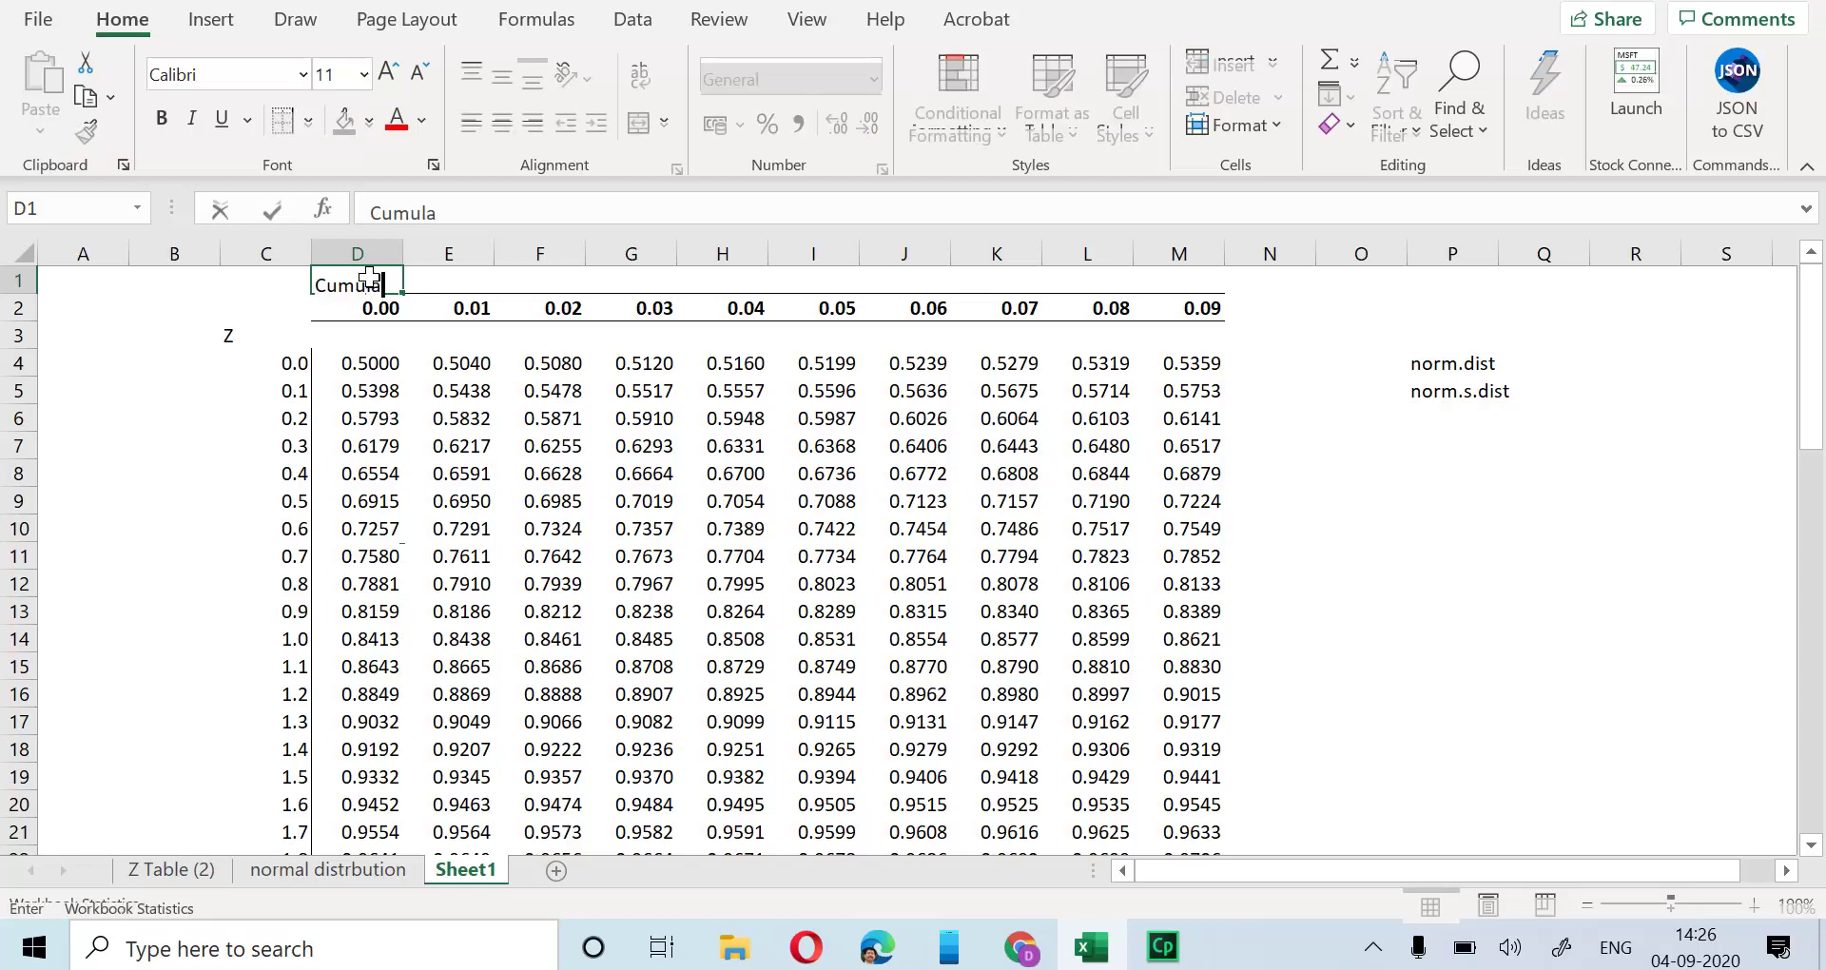
type("tive Probabilit")
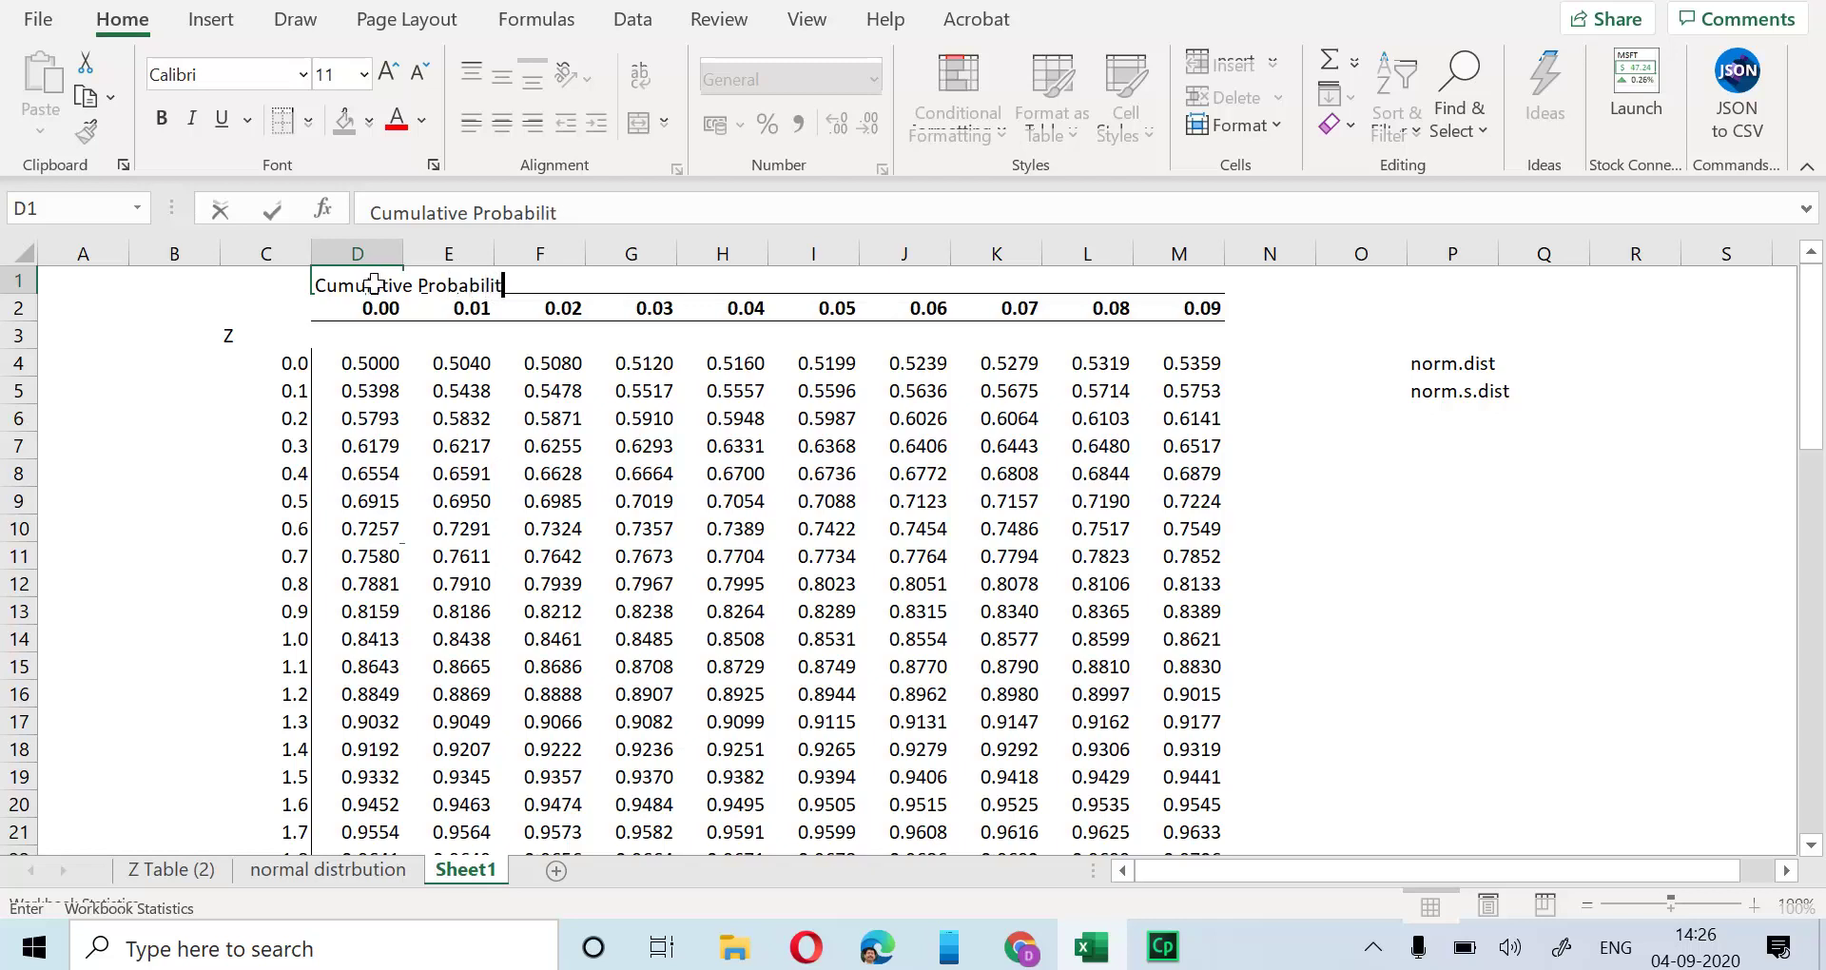
type("ies")
key("Return")
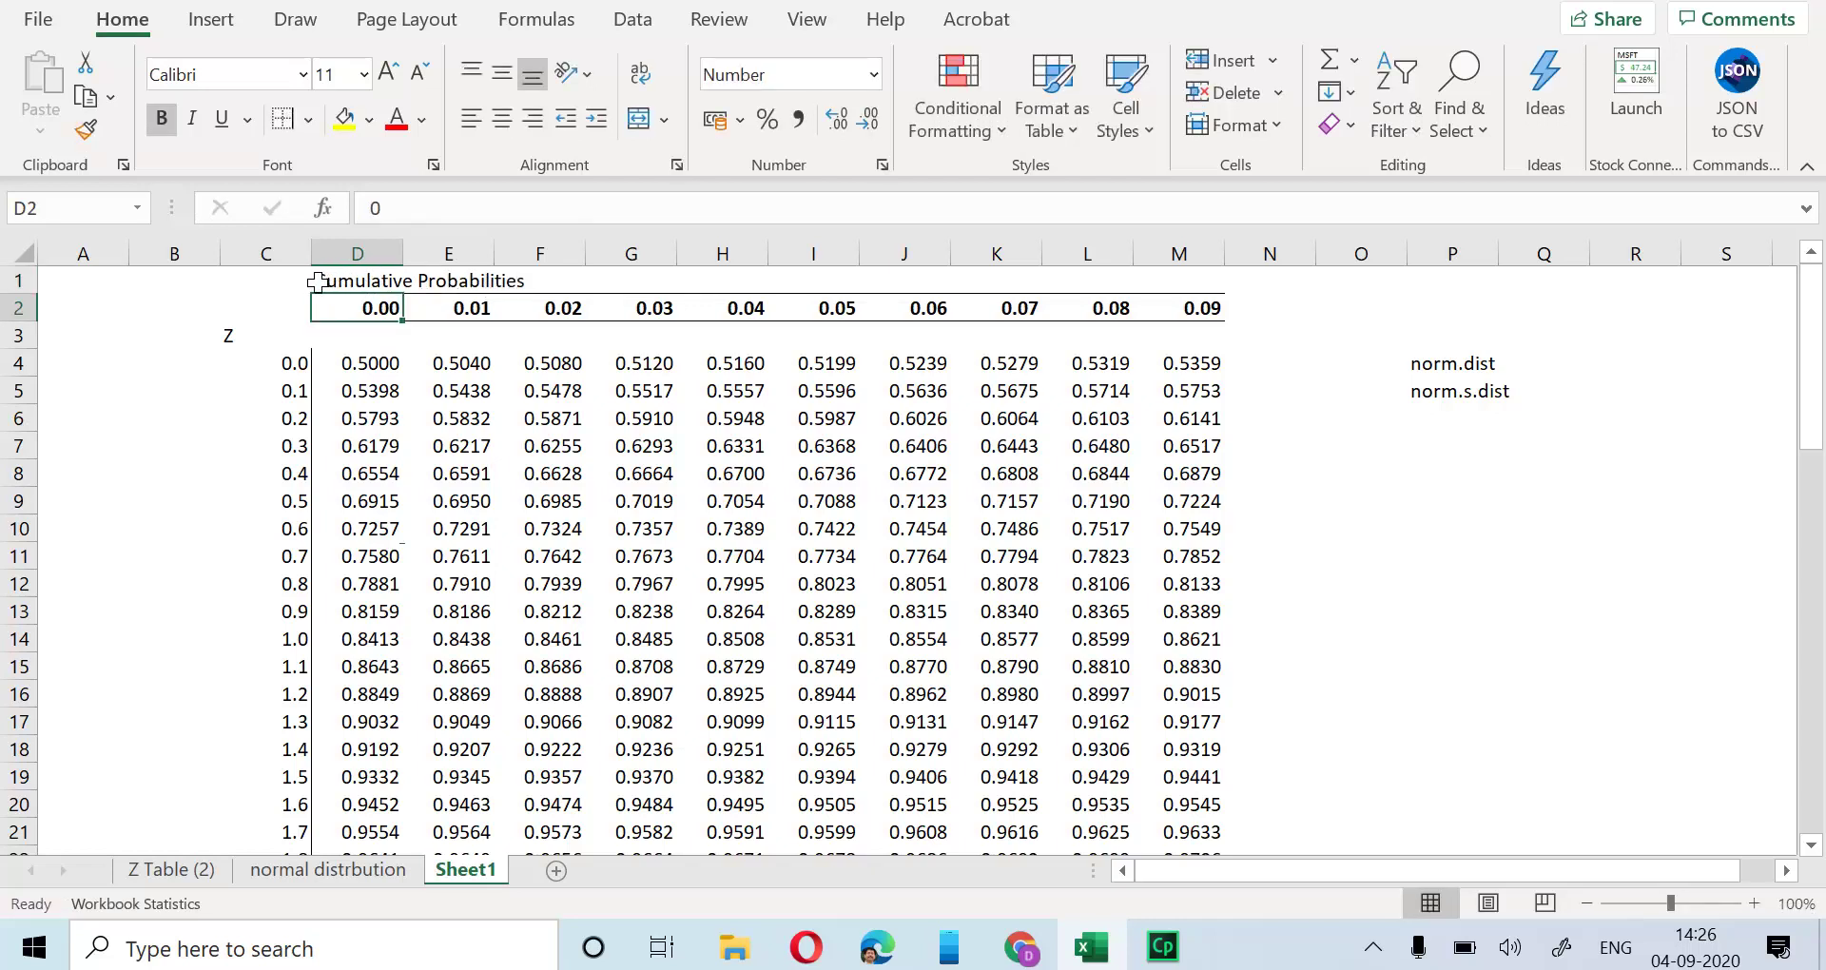
Step: Merge and center the title across D1:M1 and enlarge its font to one size above 20
left_click_drag(317, 281, 1179, 281)
left_click(639, 119)
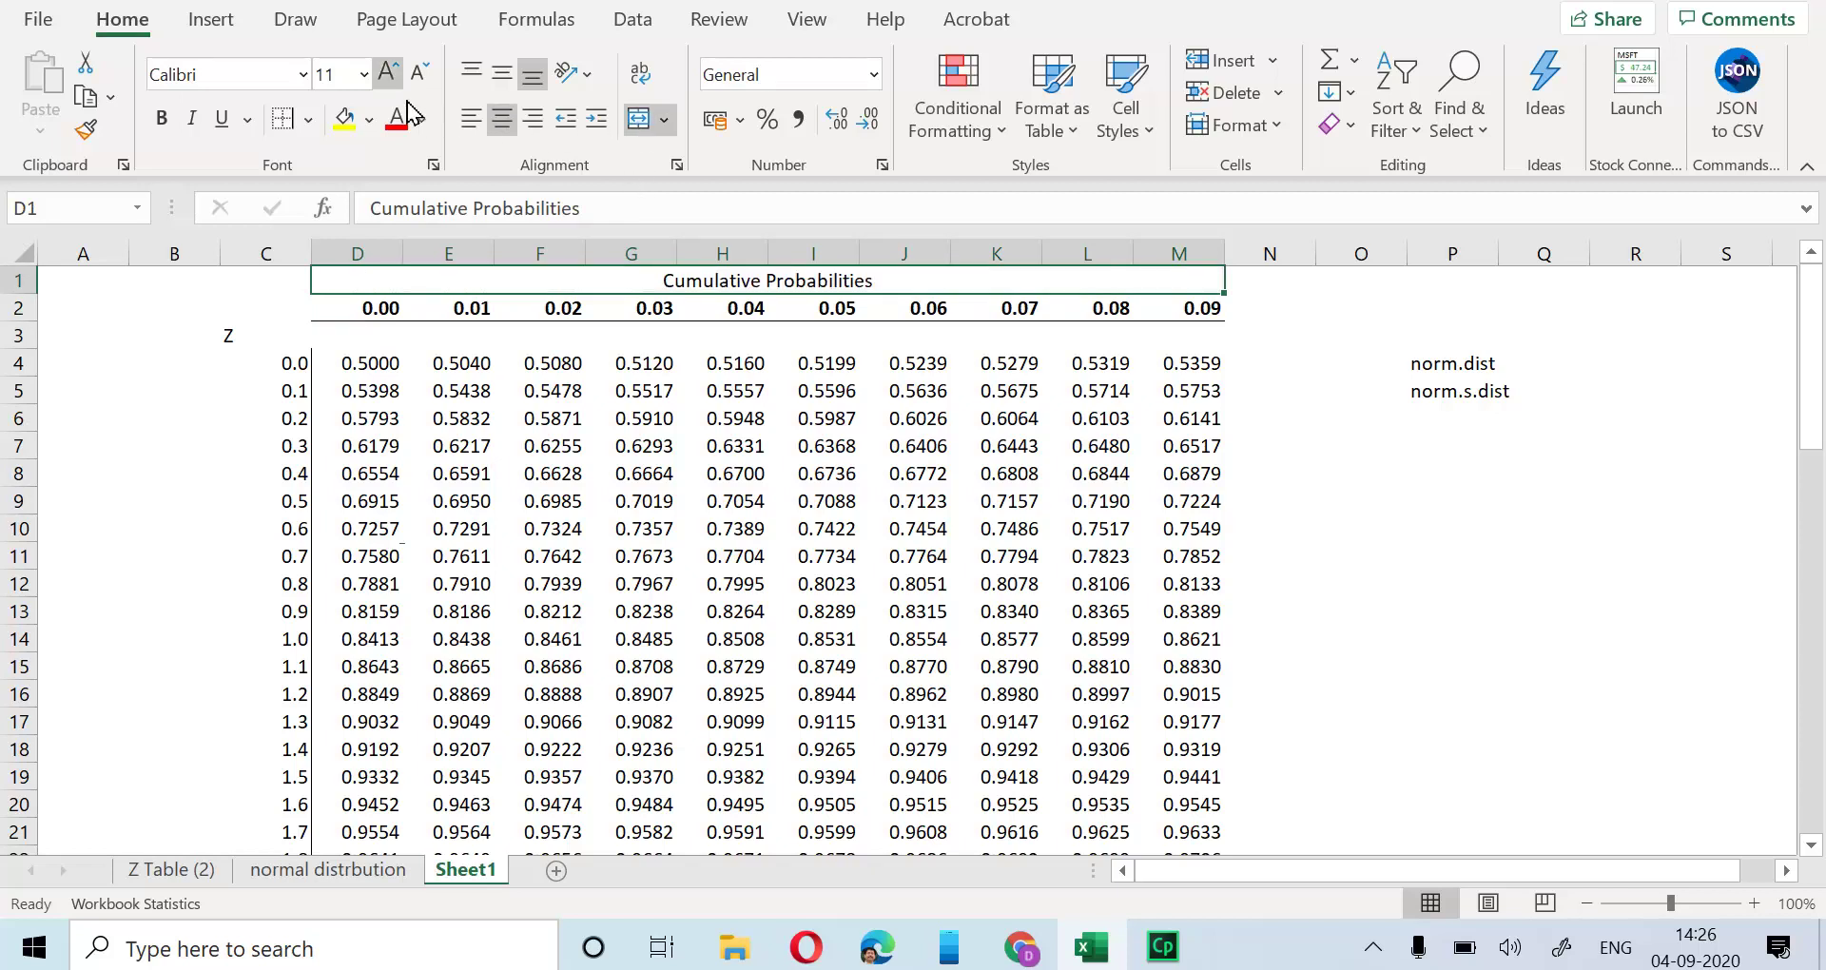
left_click(387, 72)
left_click(387, 72)
left_click(388, 72)
left_click(387, 72)
left_click(387, 72)
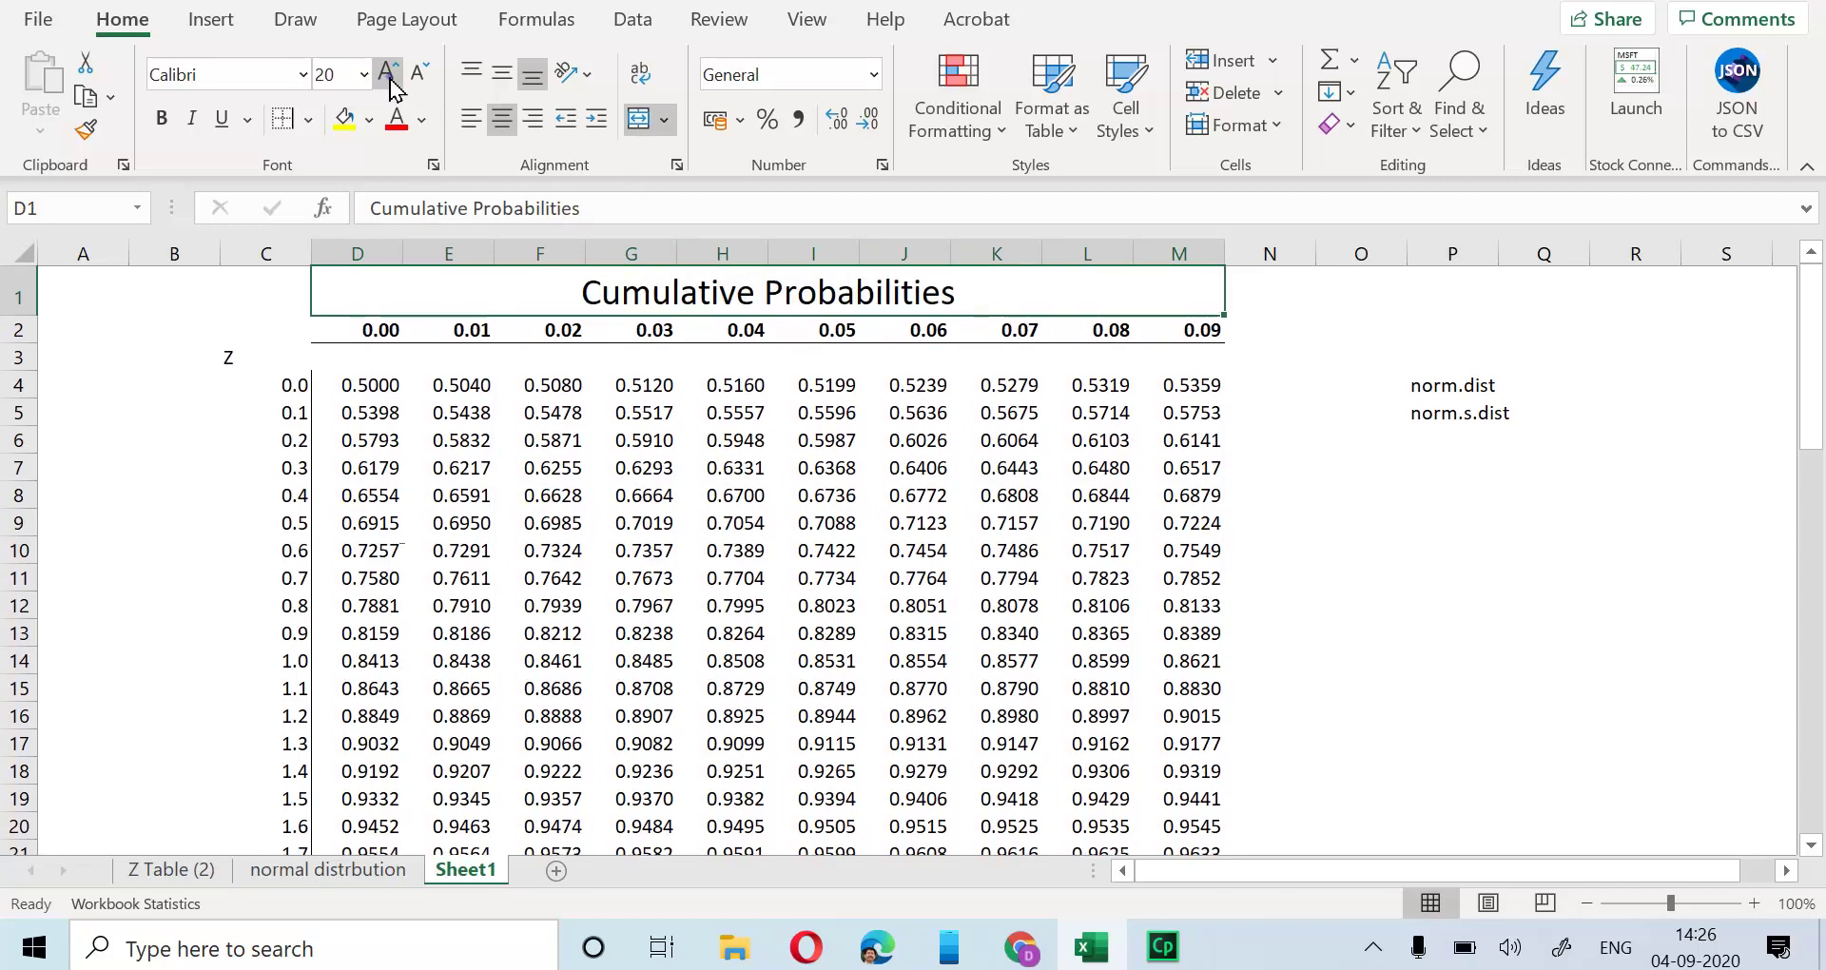
left_click(387, 72)
left_click(533, 428)
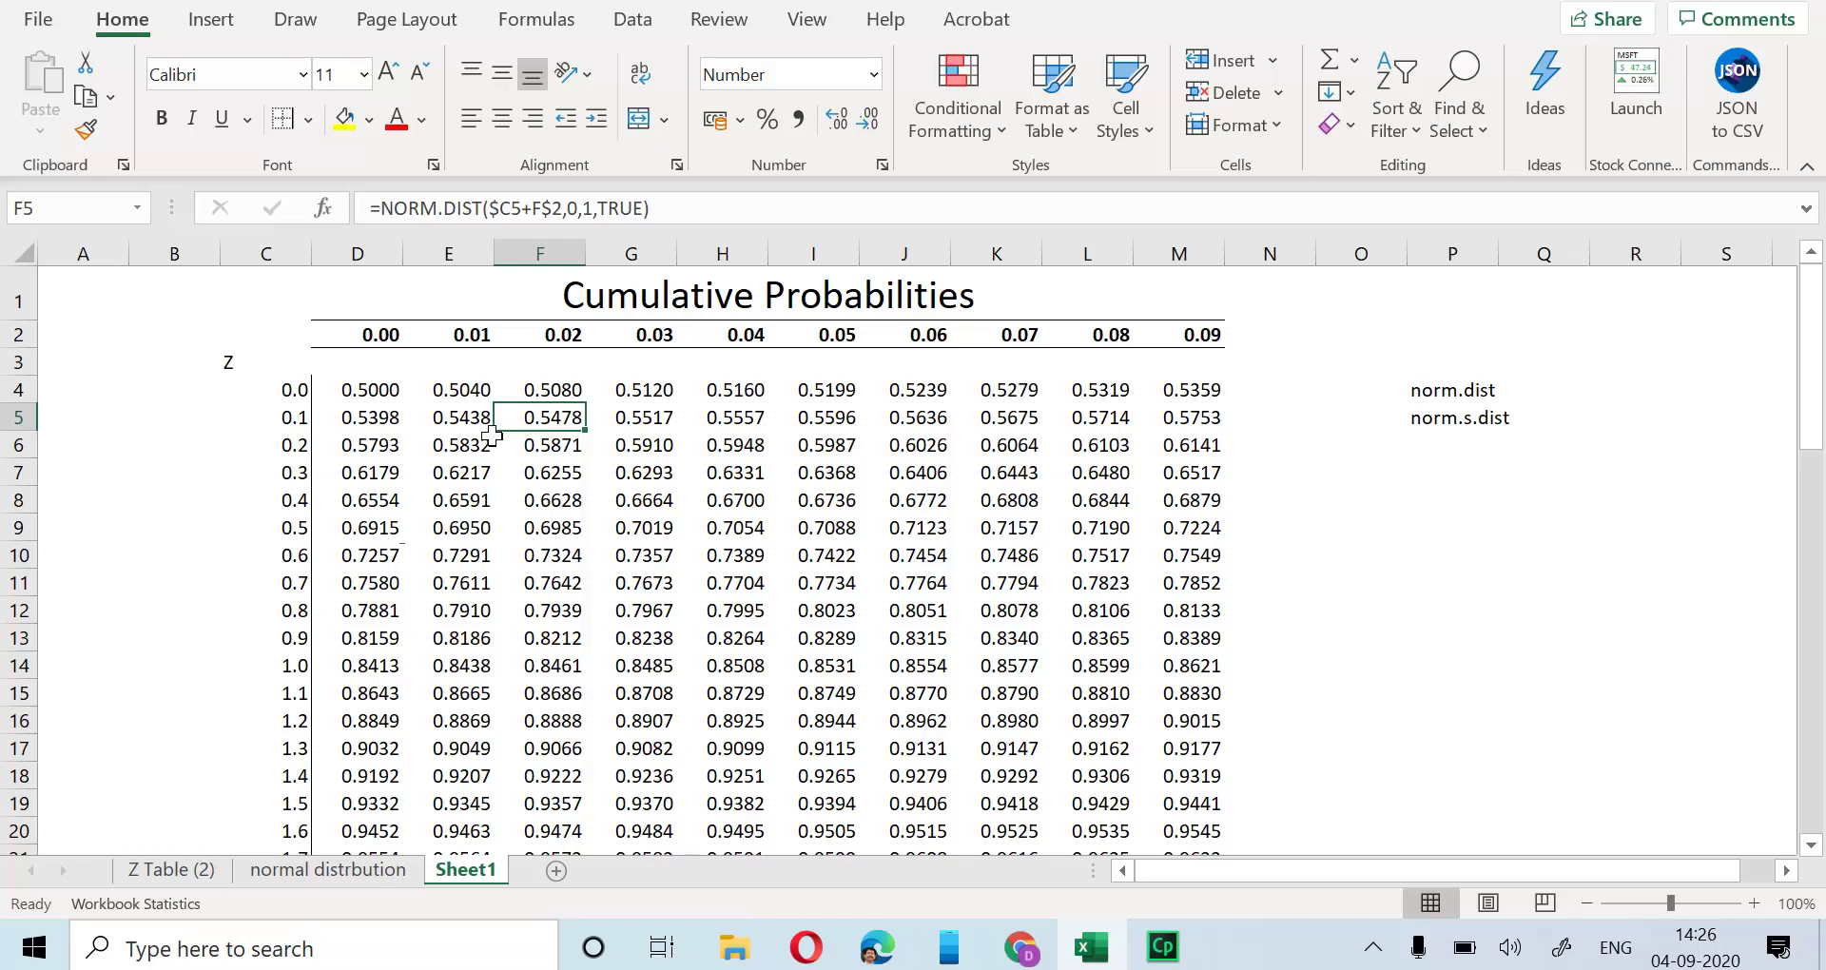
left_click(457, 477)
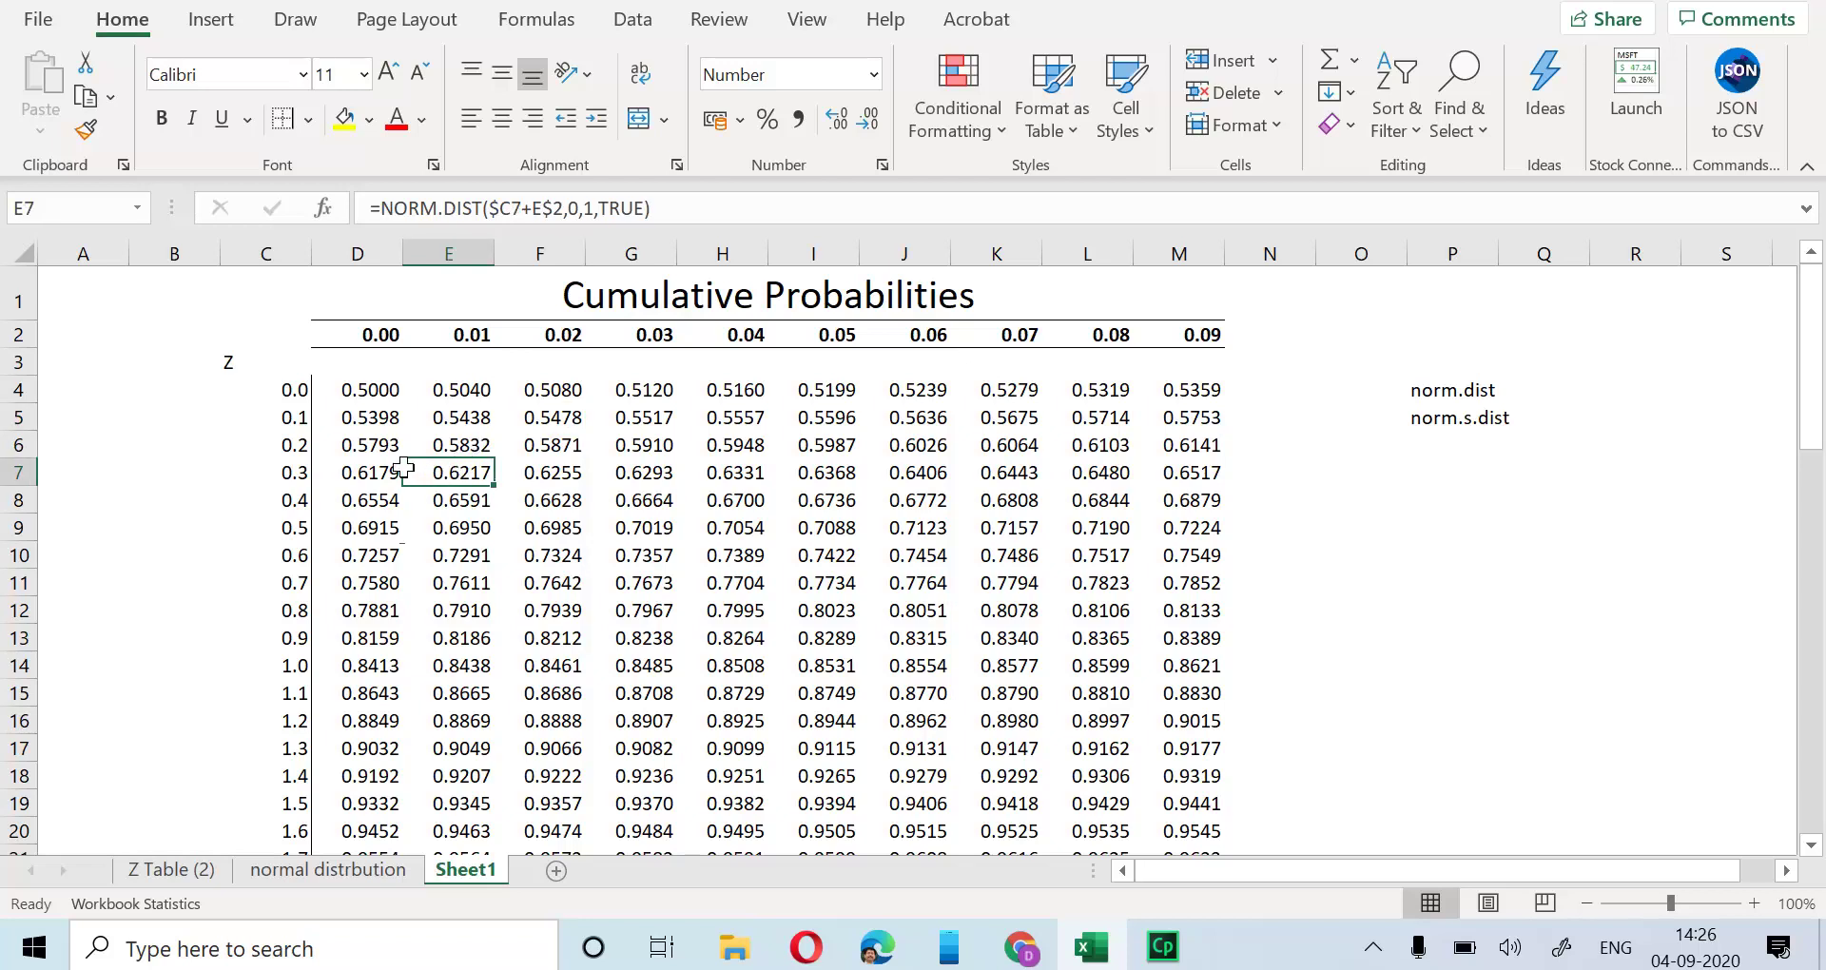
Step: Clear the probability formulas in D4:M7
left_click(368, 398)
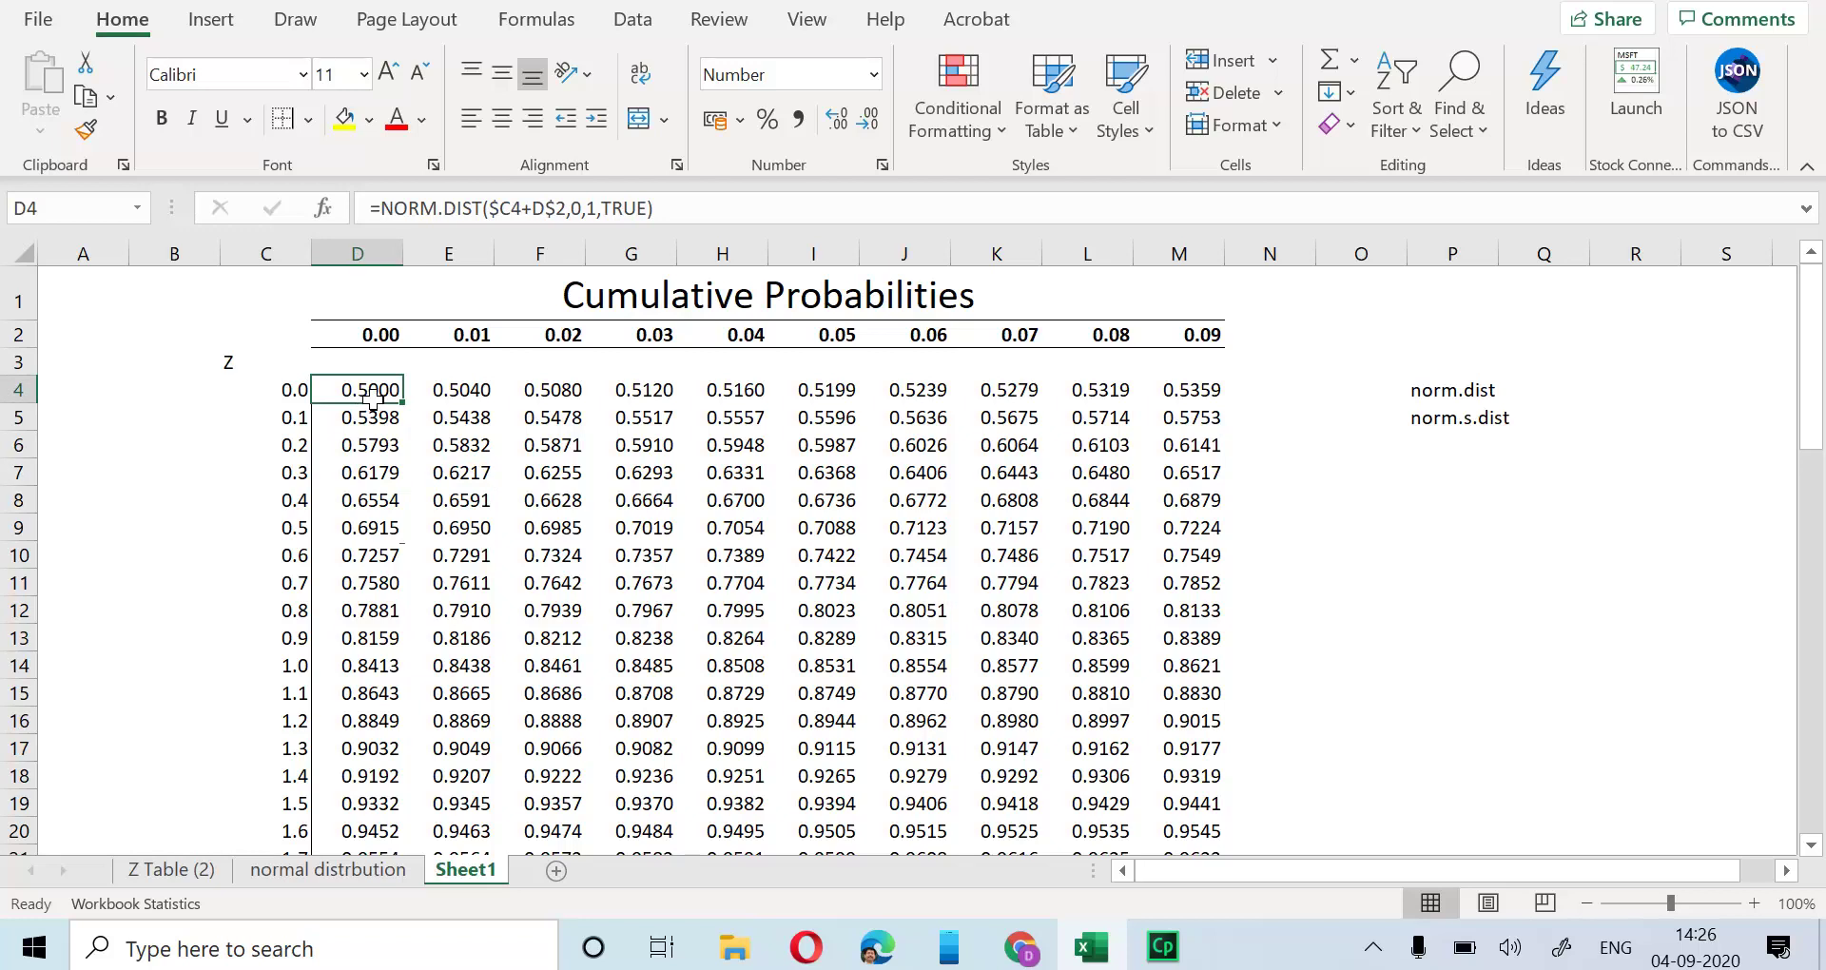
left_click_drag(372, 397, 1166, 468)
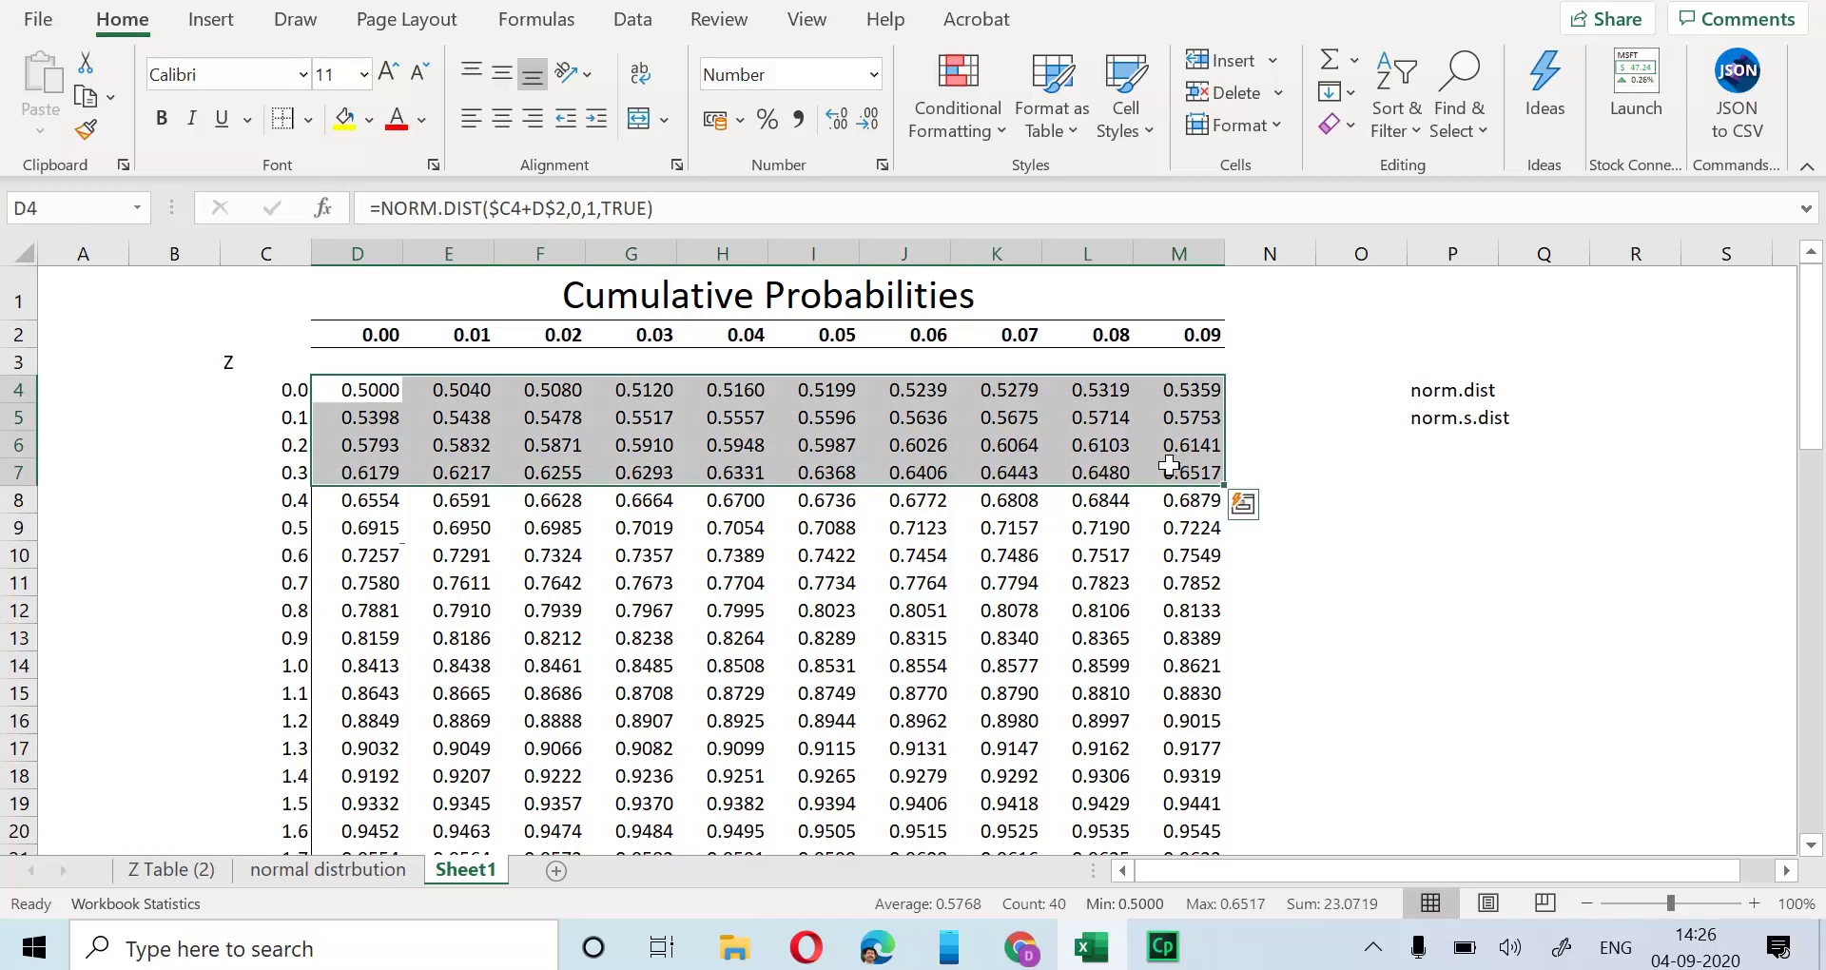
key("Delete")
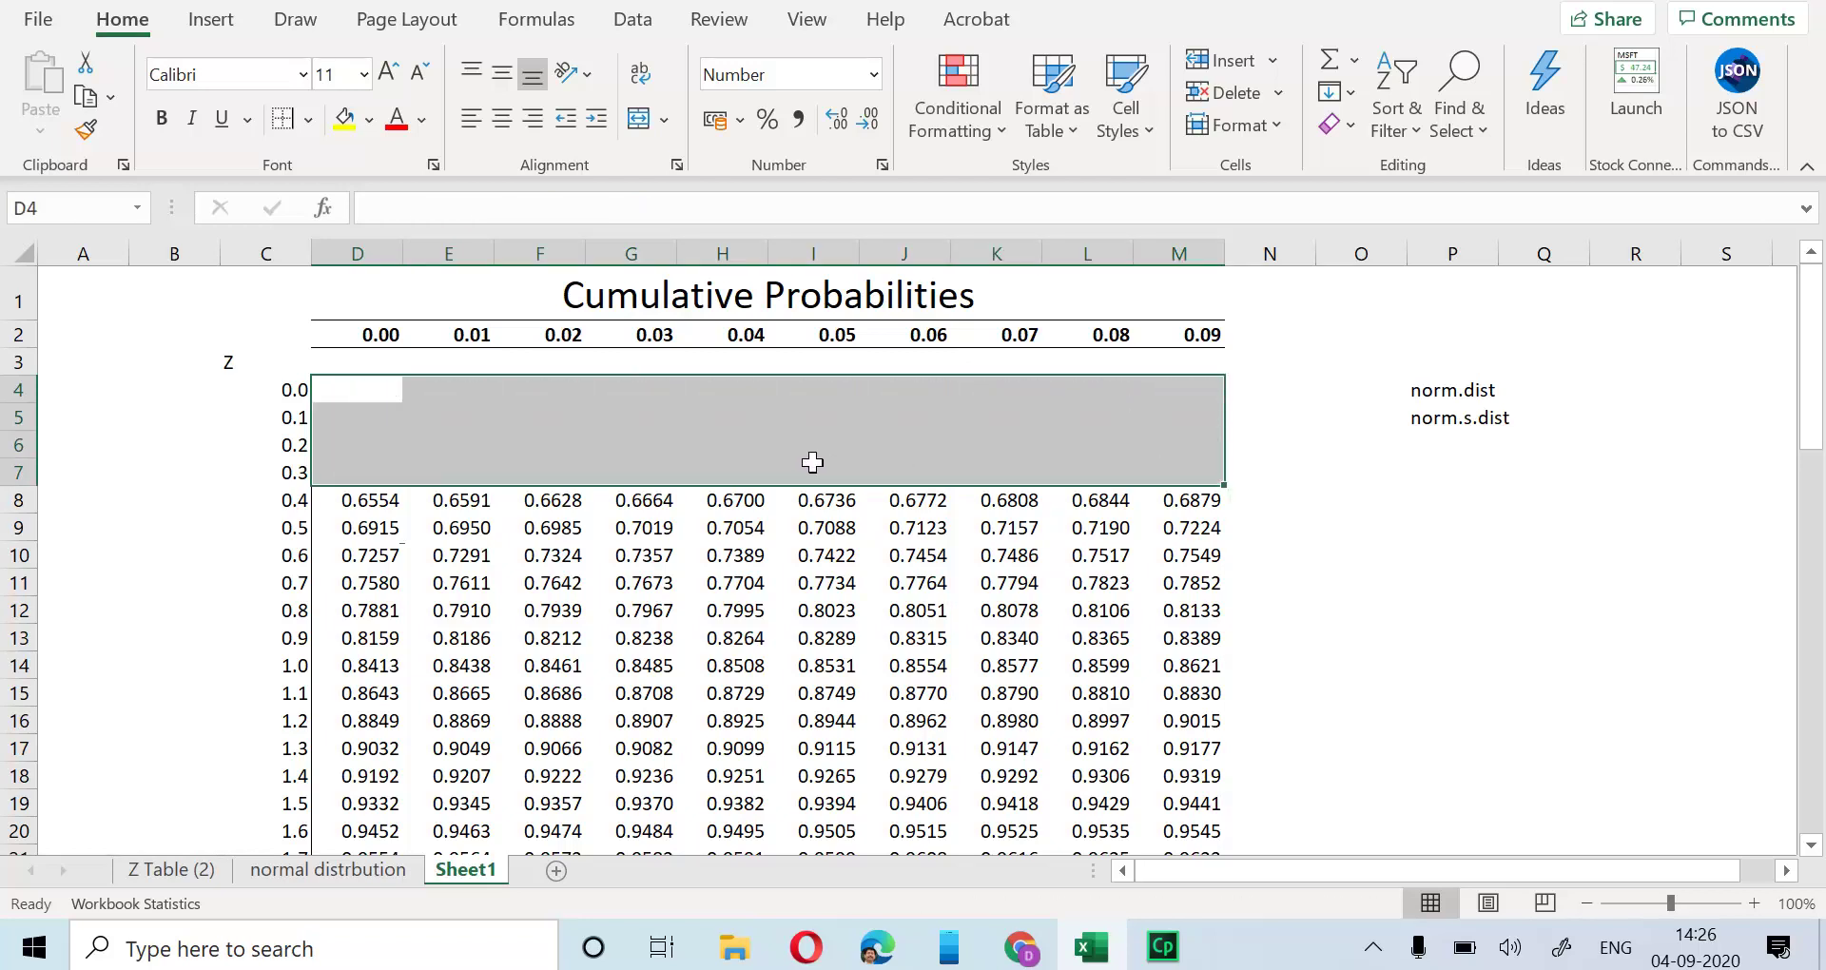
Step: Insert the NORM.S.DIST function in D4 with C4+D2 as its Z argument
left_click(345, 398)
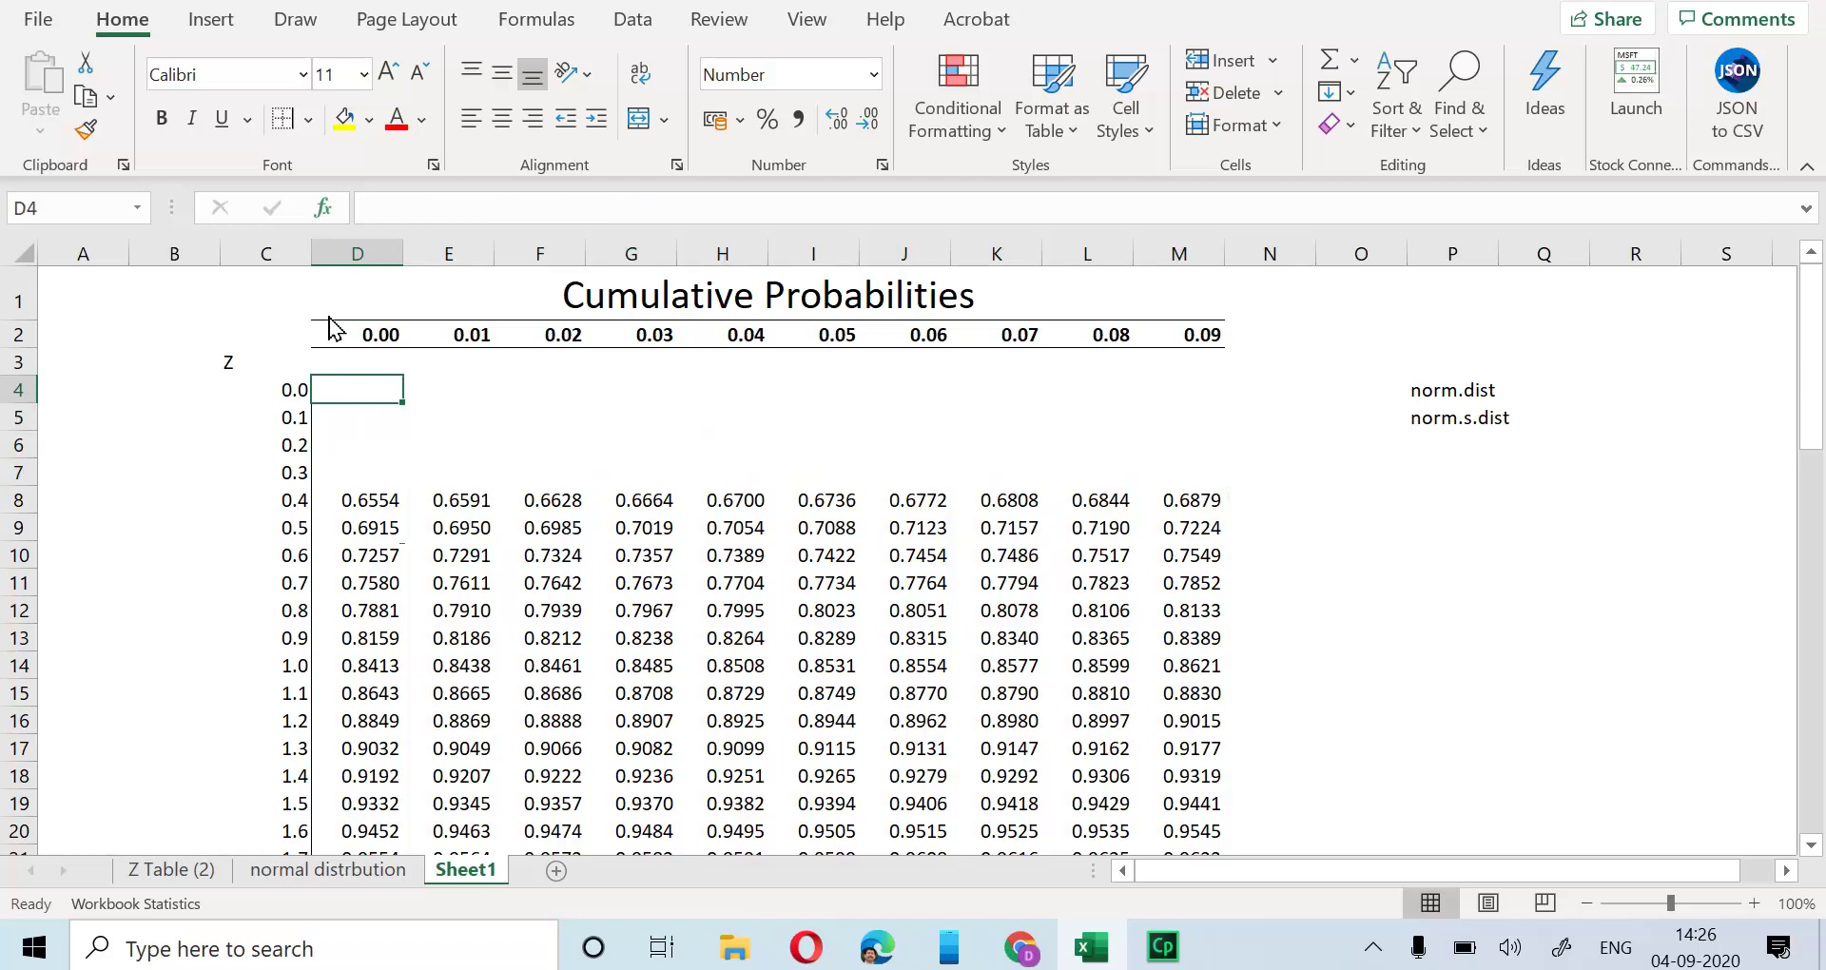
left_click(324, 208)
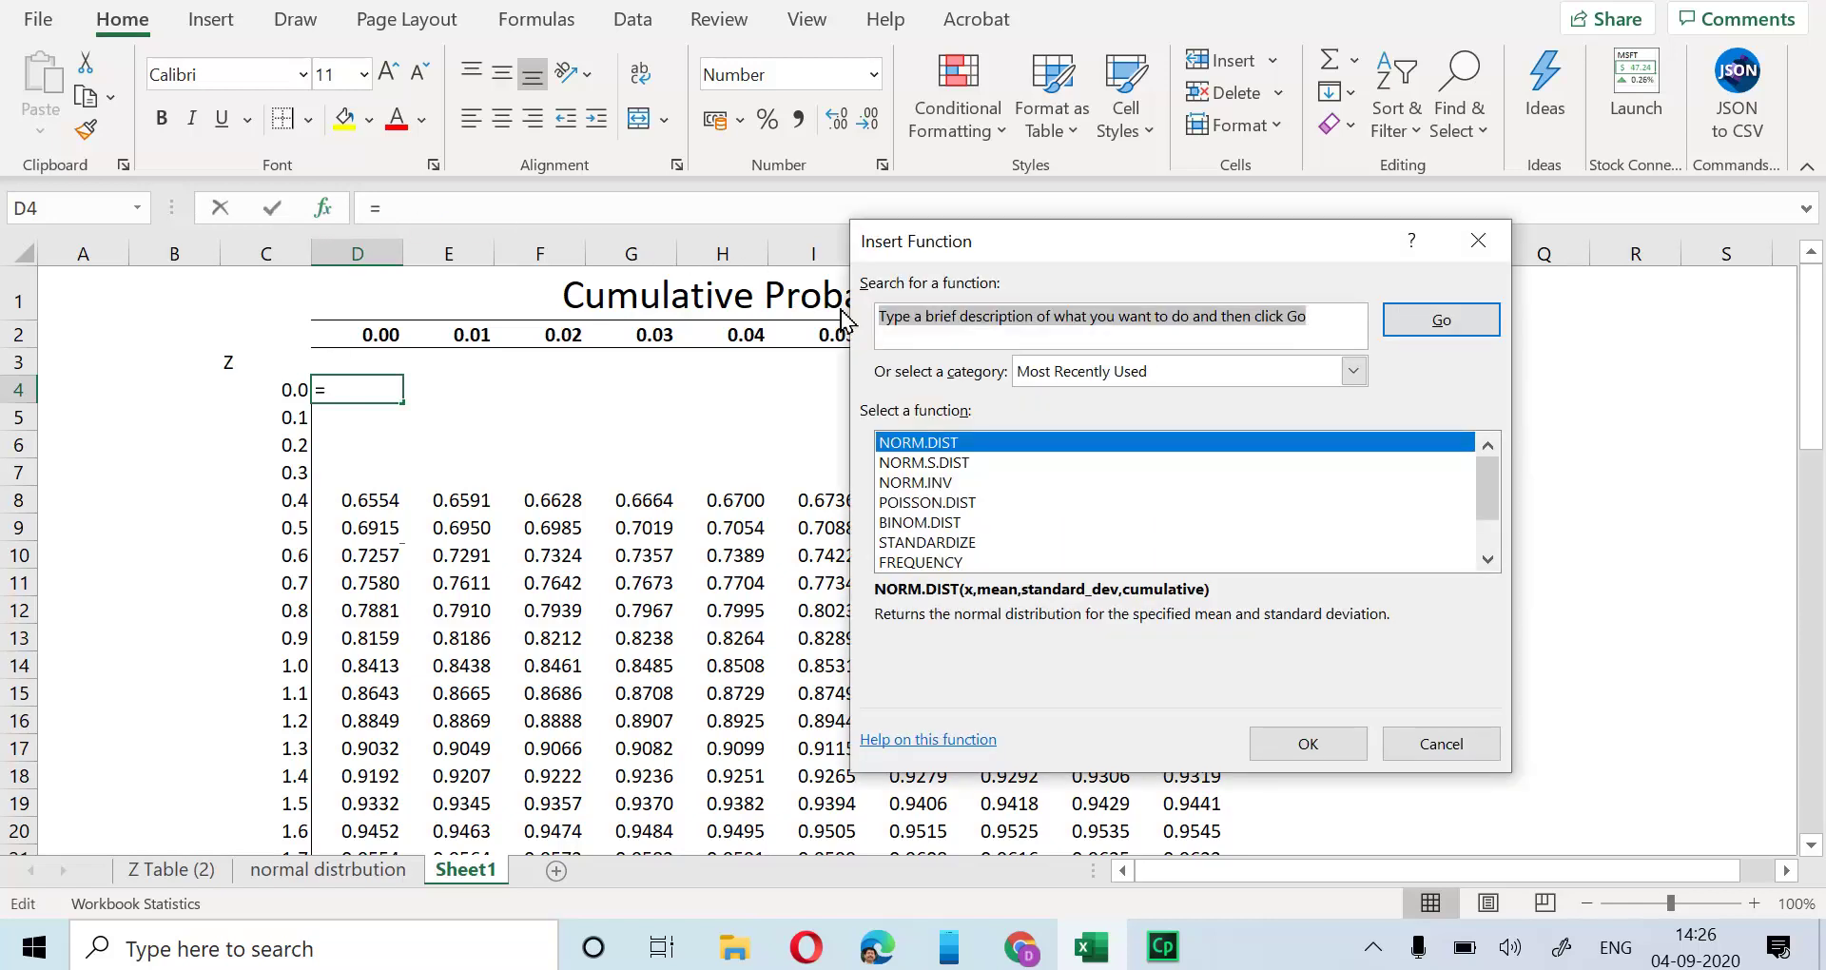
double_click(933, 464)
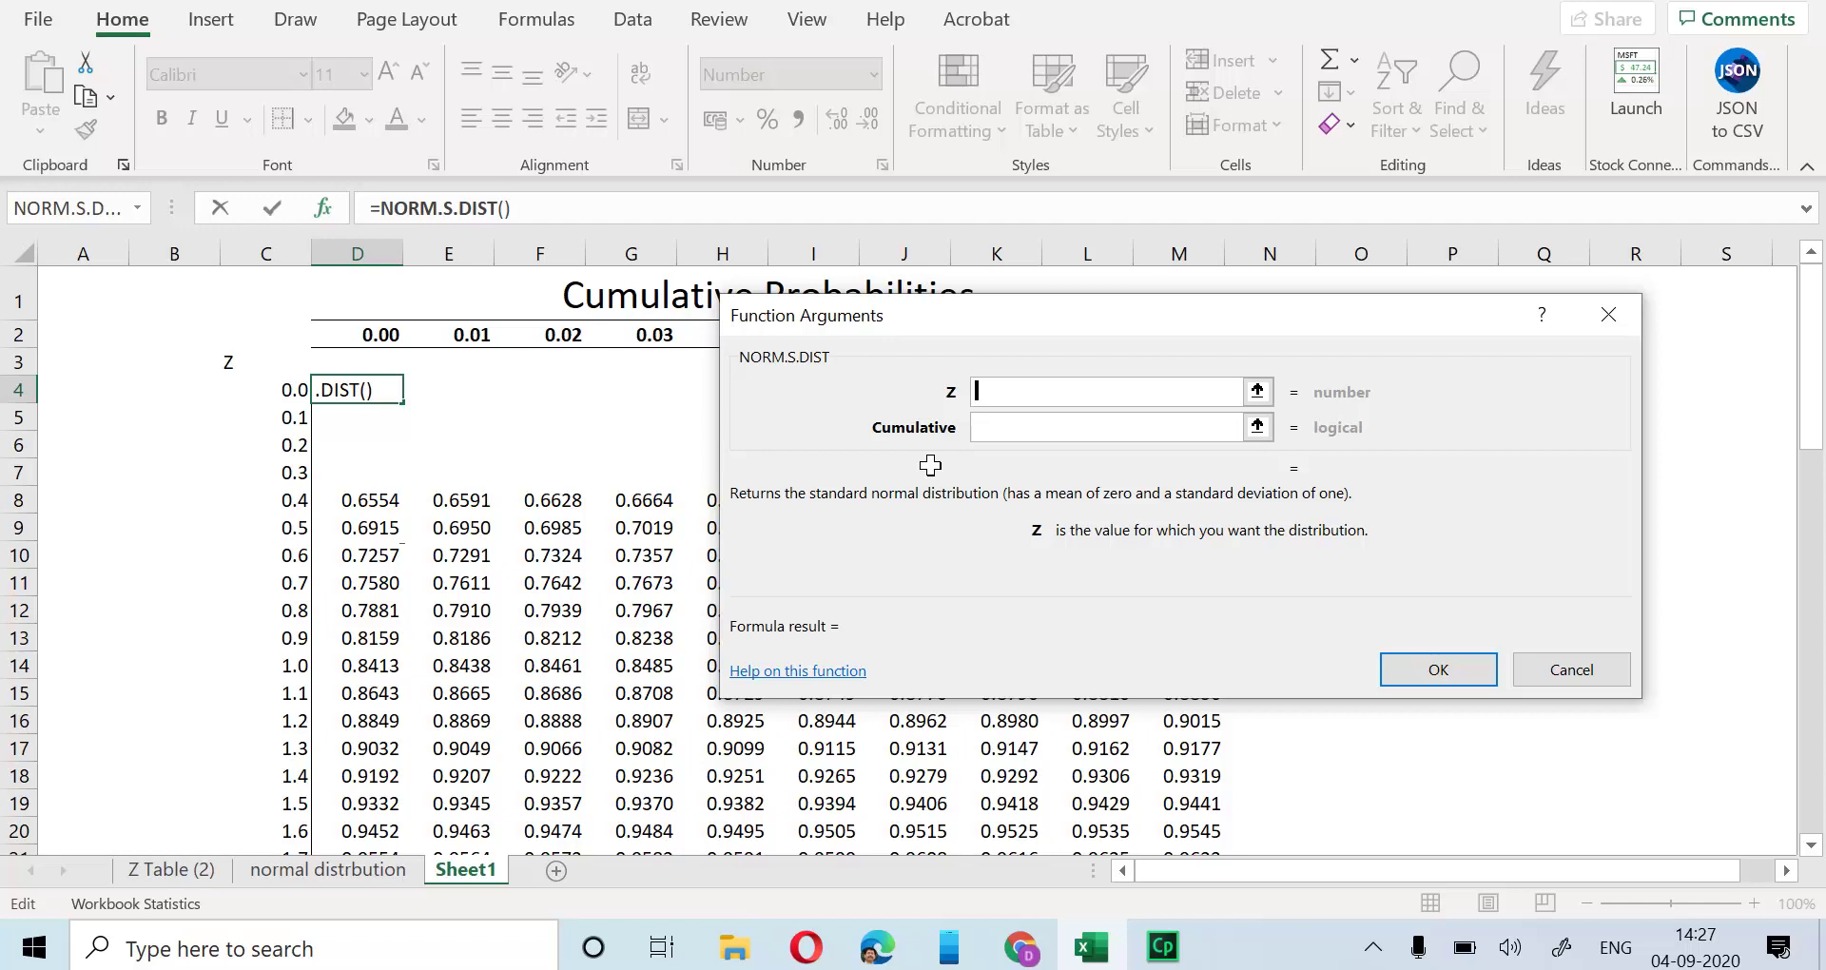
left_click(273, 389)
type("+")
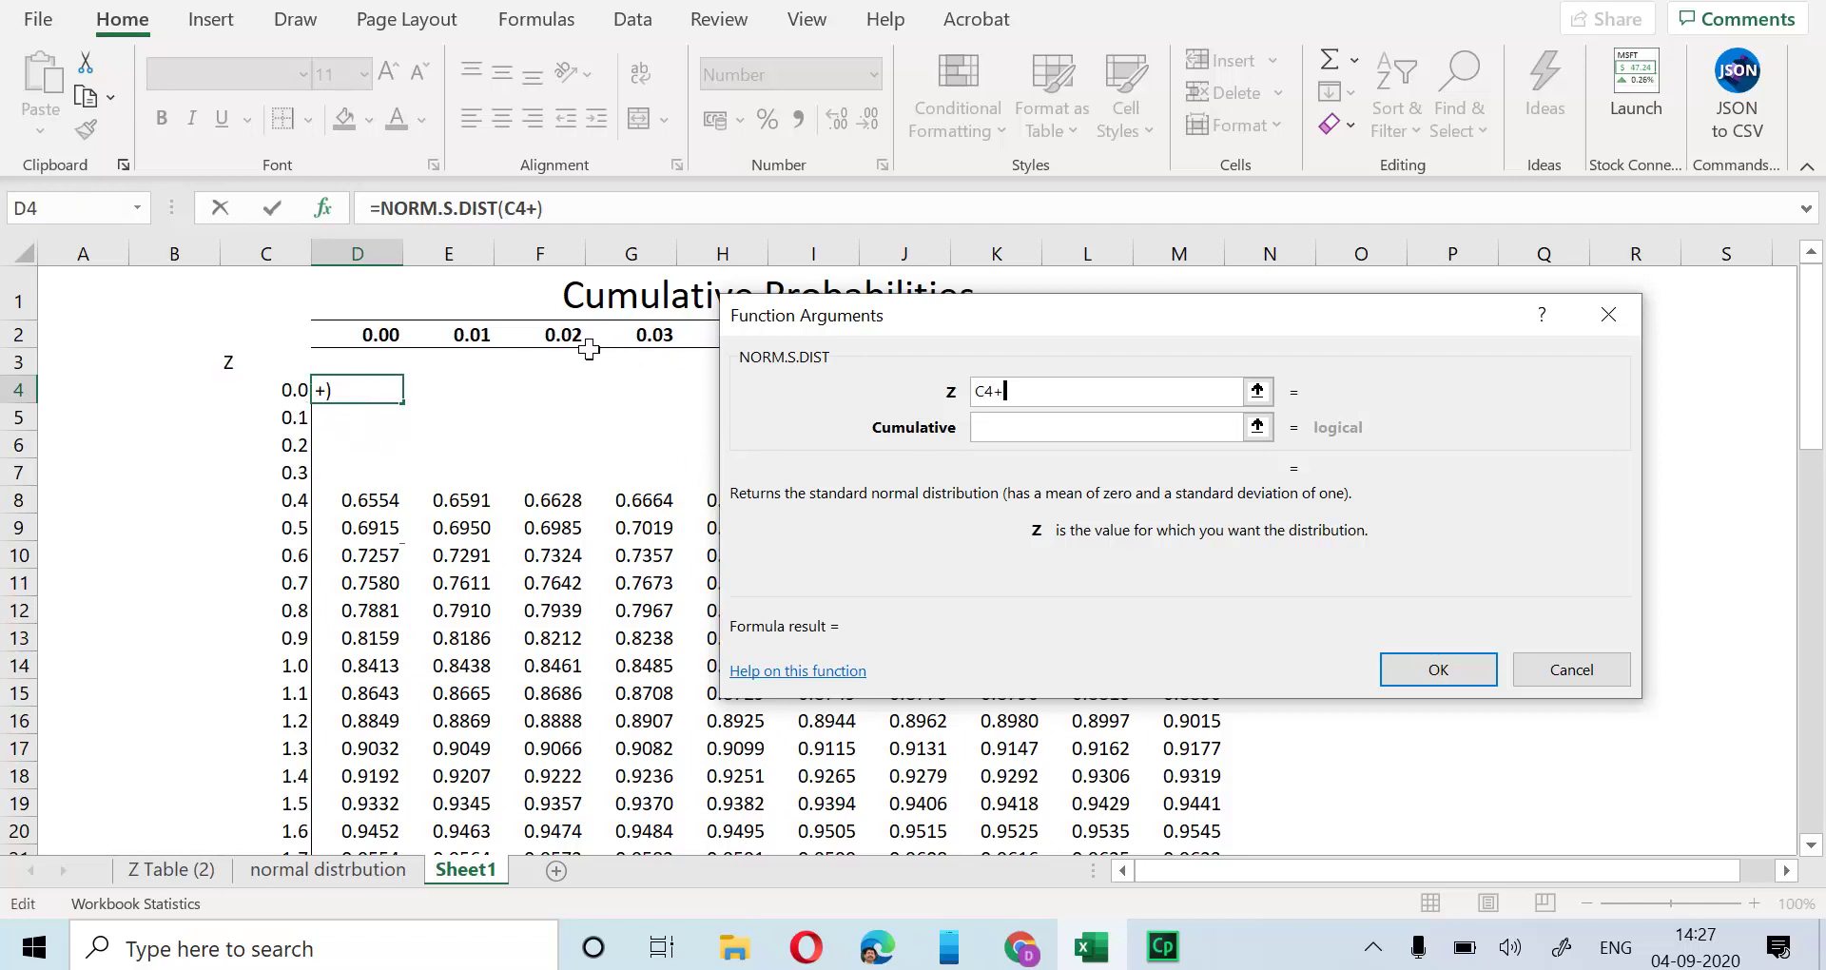
left_click(380, 345)
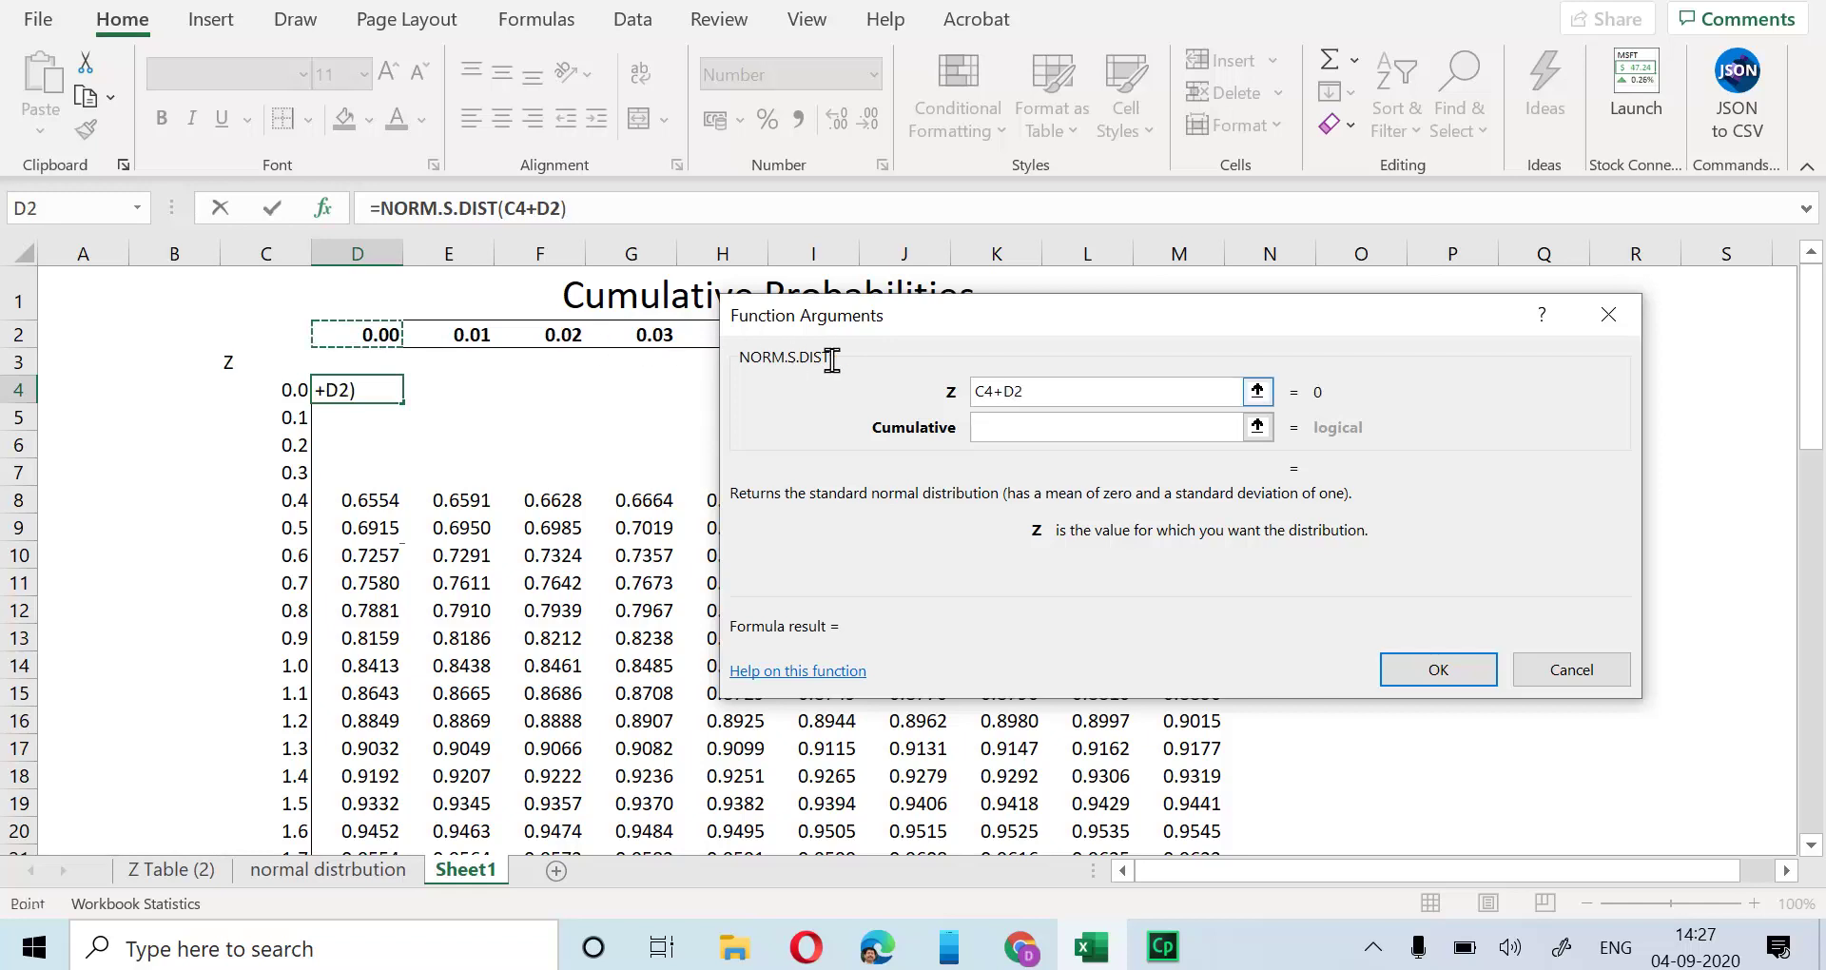
Step: Make the Z argument $C4+D$2 with mixed references, set Cumulative to true, and complete the D4 formula
left_click(977, 395)
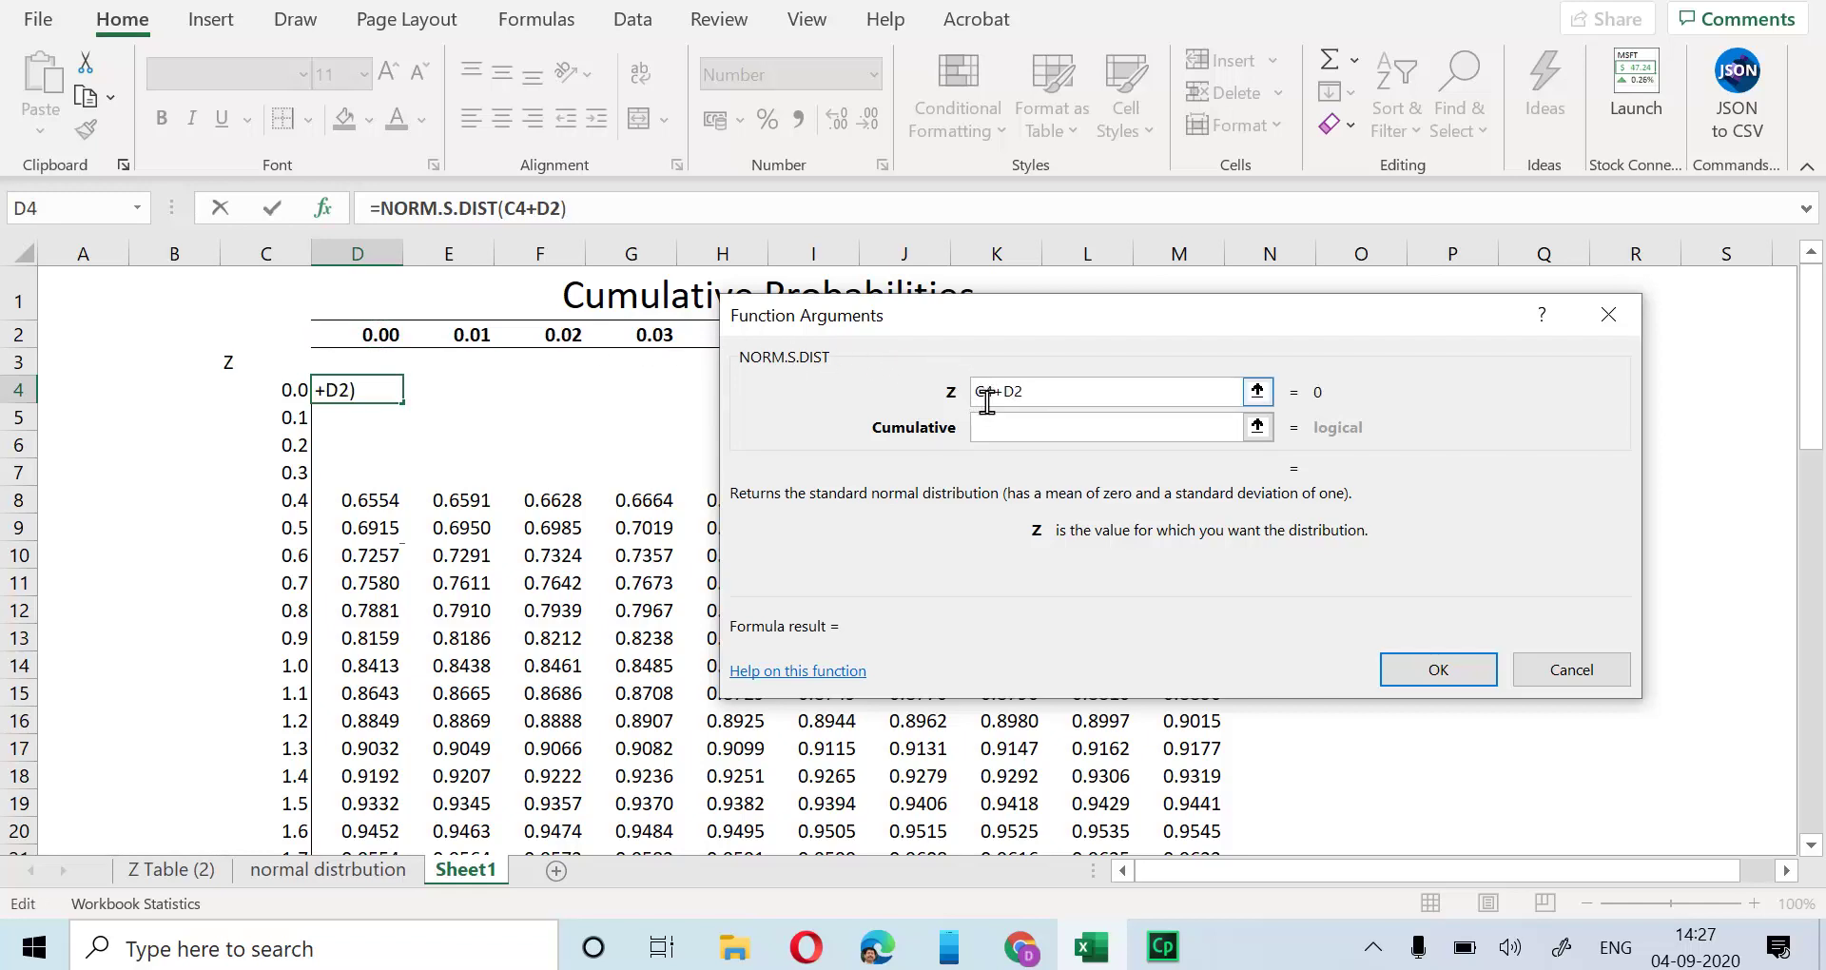
type("$")
left_click(1024, 394)
type("$")
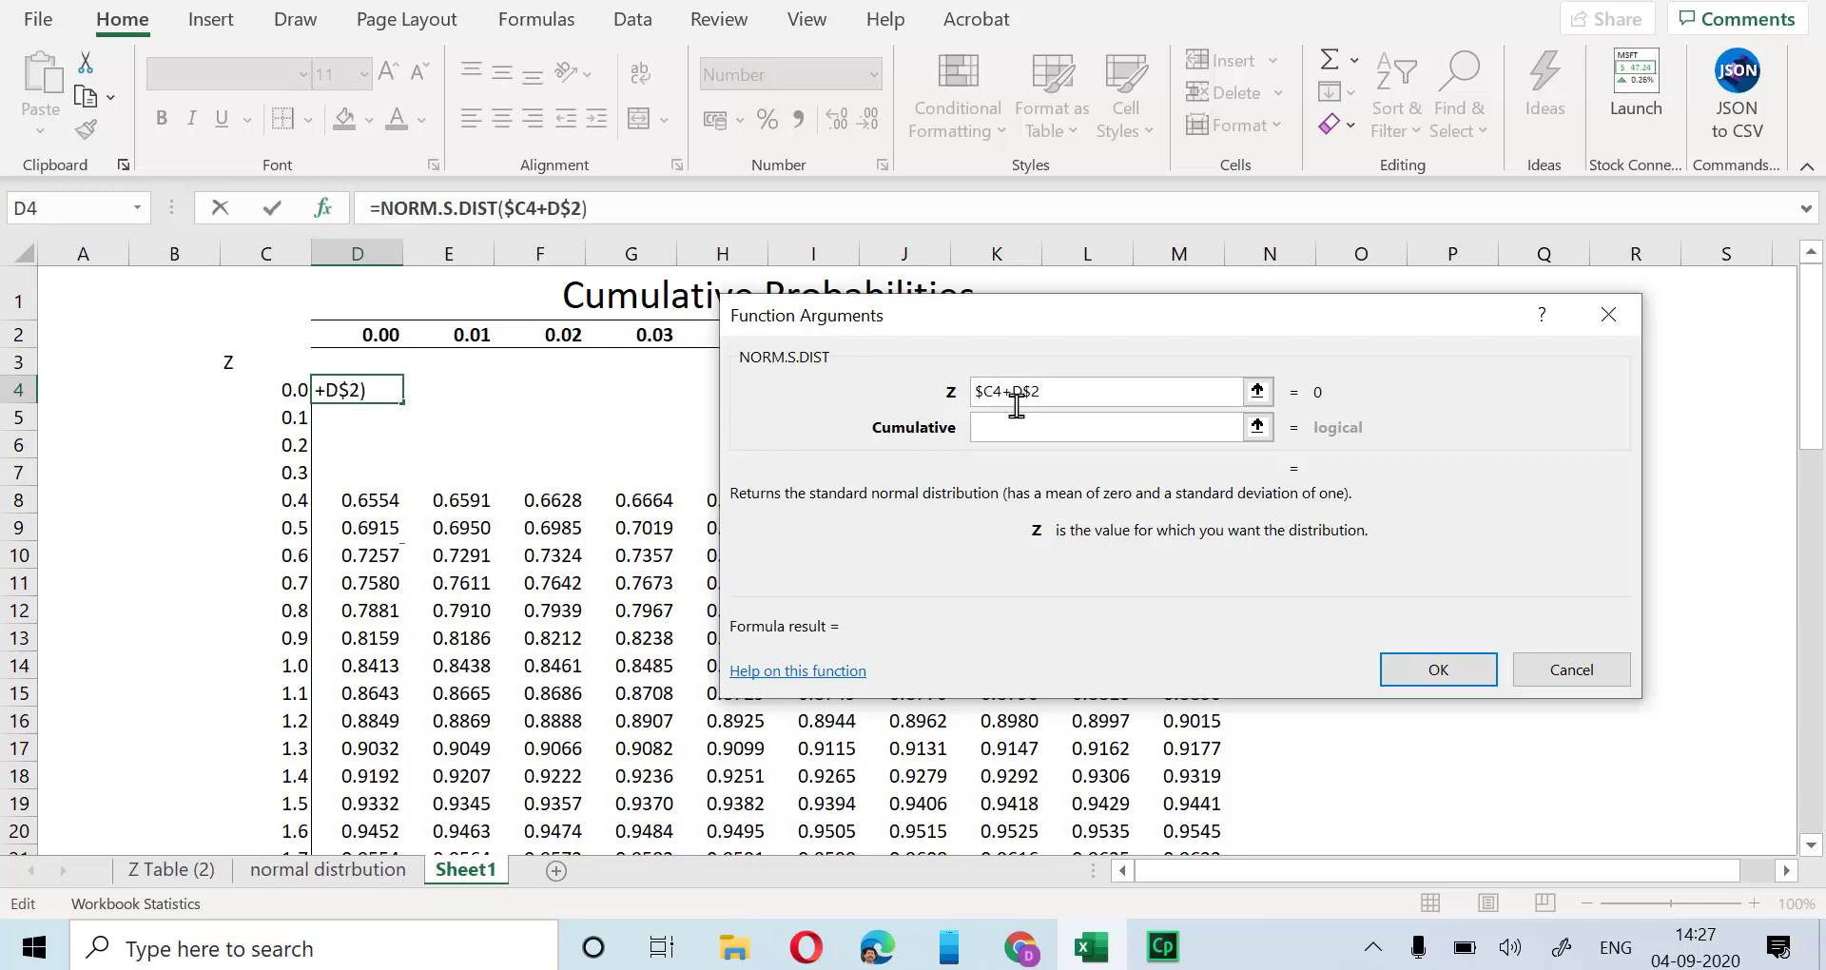
left_click(1012, 430)
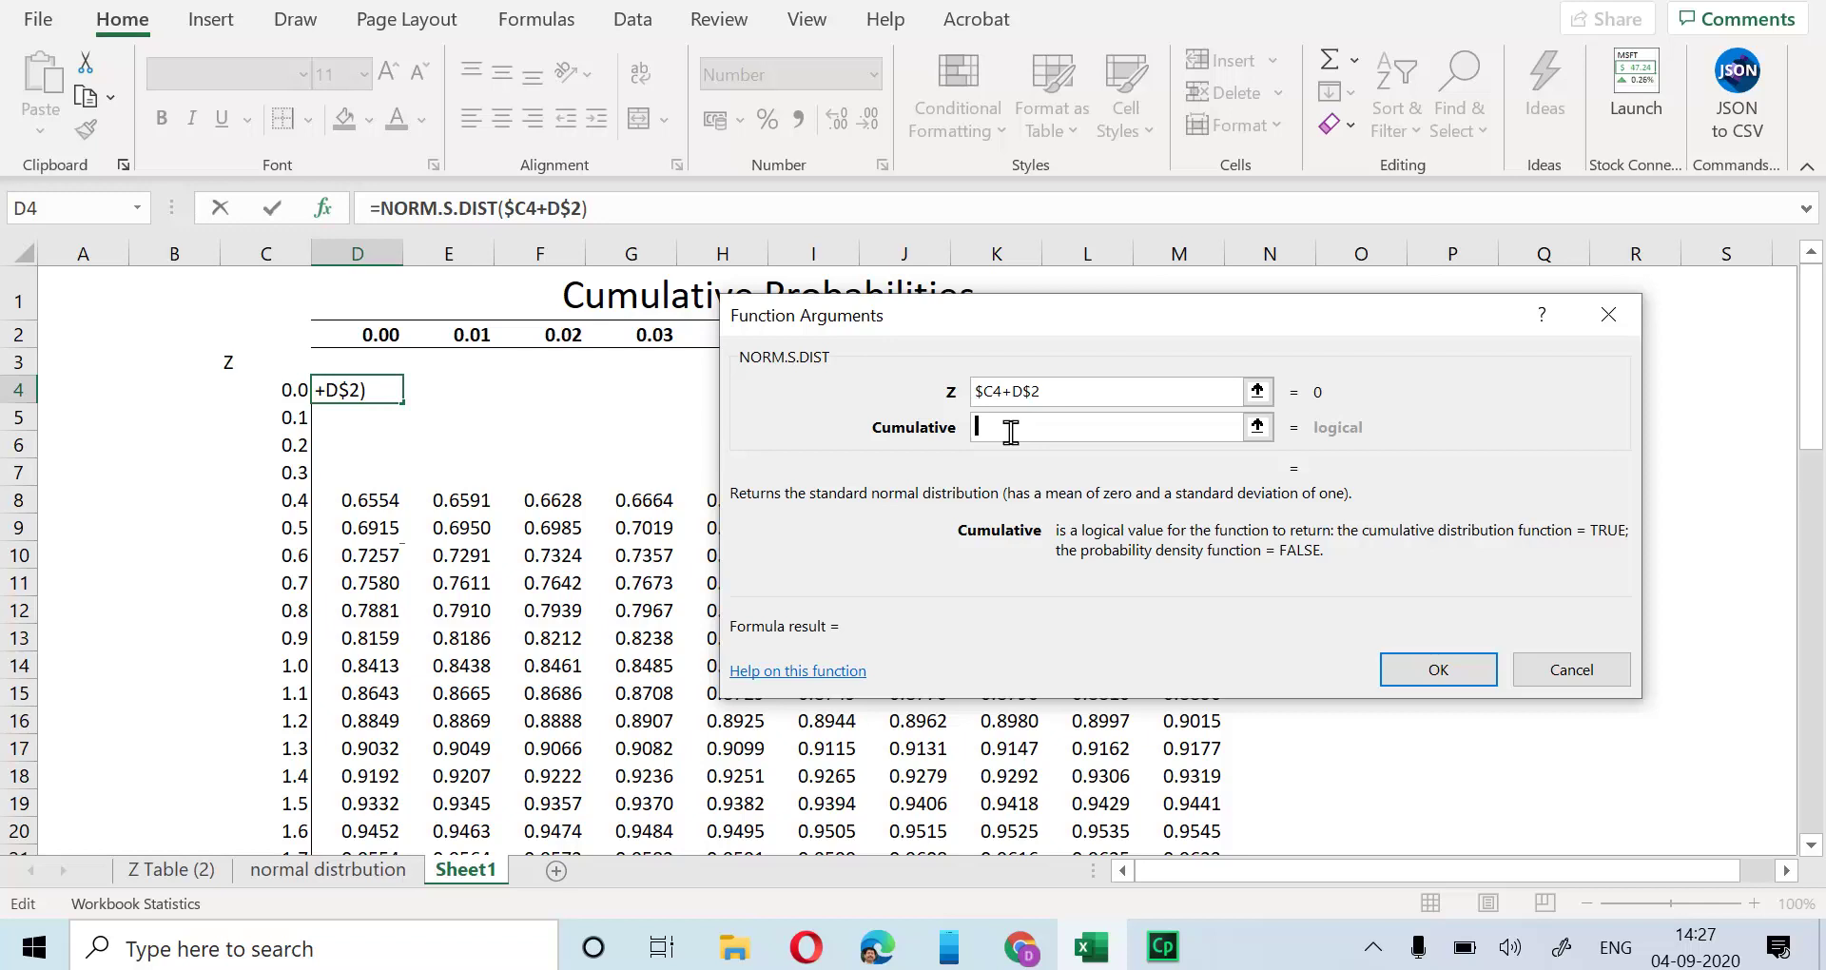
type("true")
left_click(1426, 657)
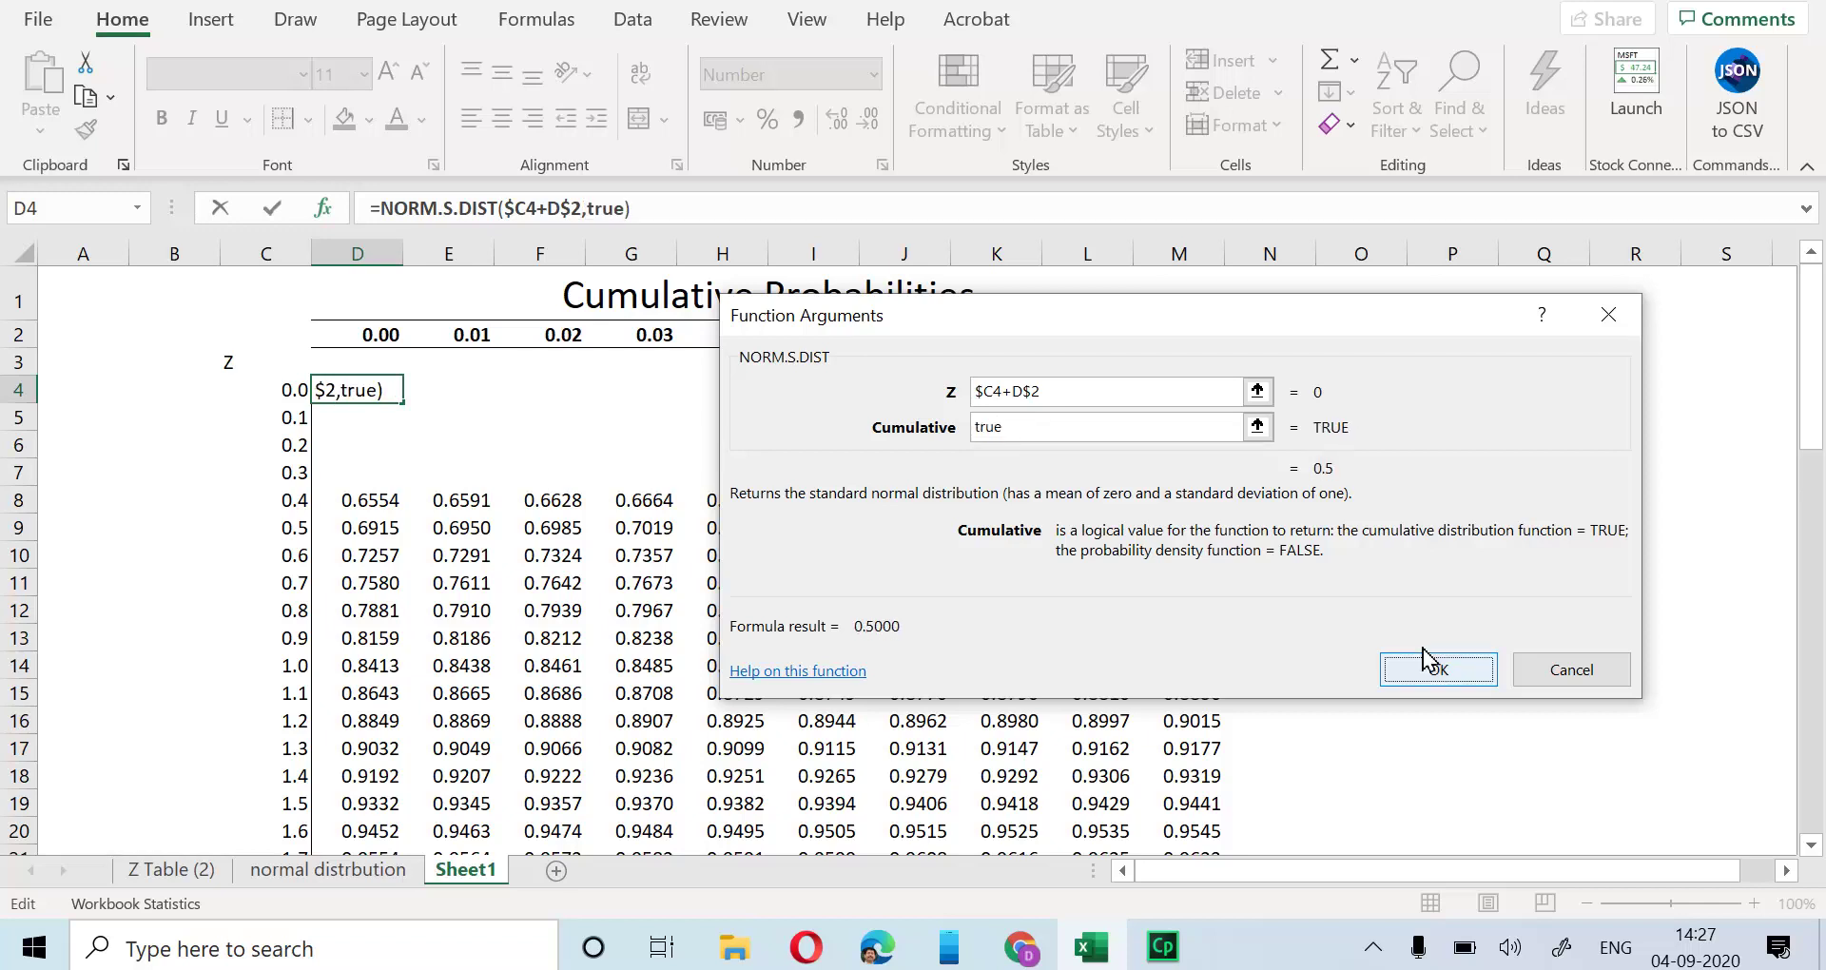
Step: Fill the D4 formula across and down the whole probability table, D4:M64
mouse_move(403, 403)
left_mouse_down()
mouse_move(1223, 409)
mouse_move(1210, 965)
mouse_move(1220, 810)
left_mouse_up()
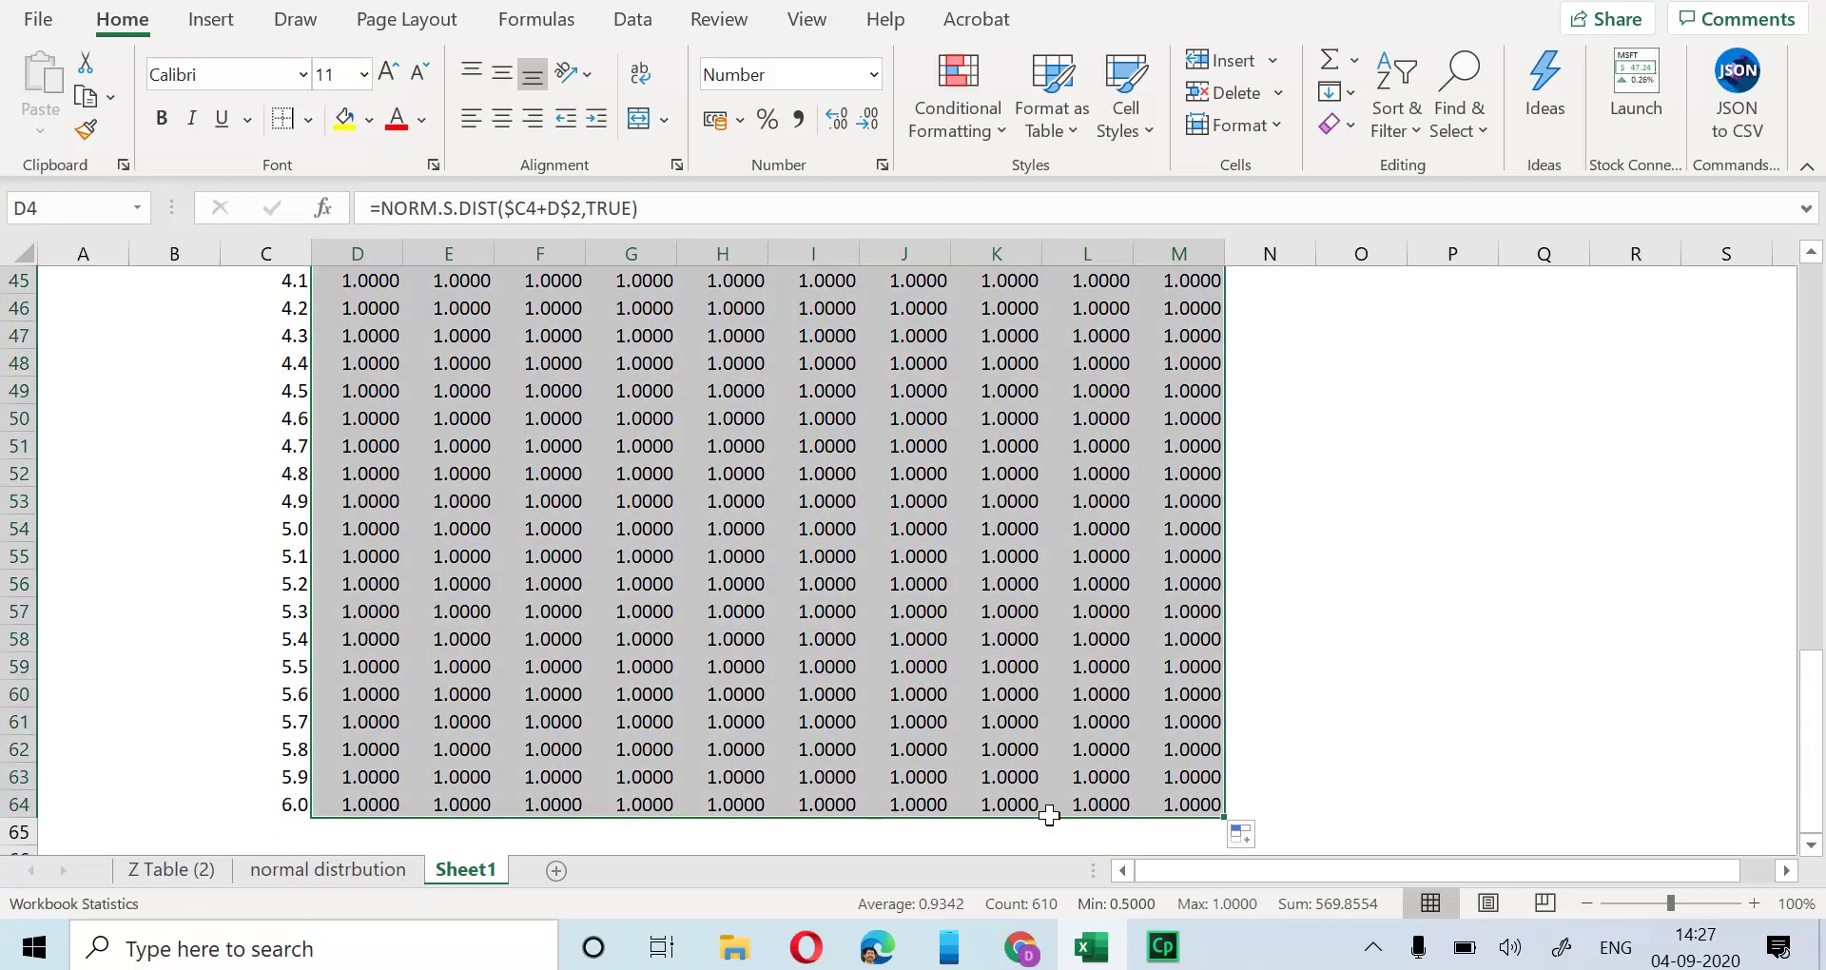
scroll(702, 708, "up", 15)
left_click(701, 699)
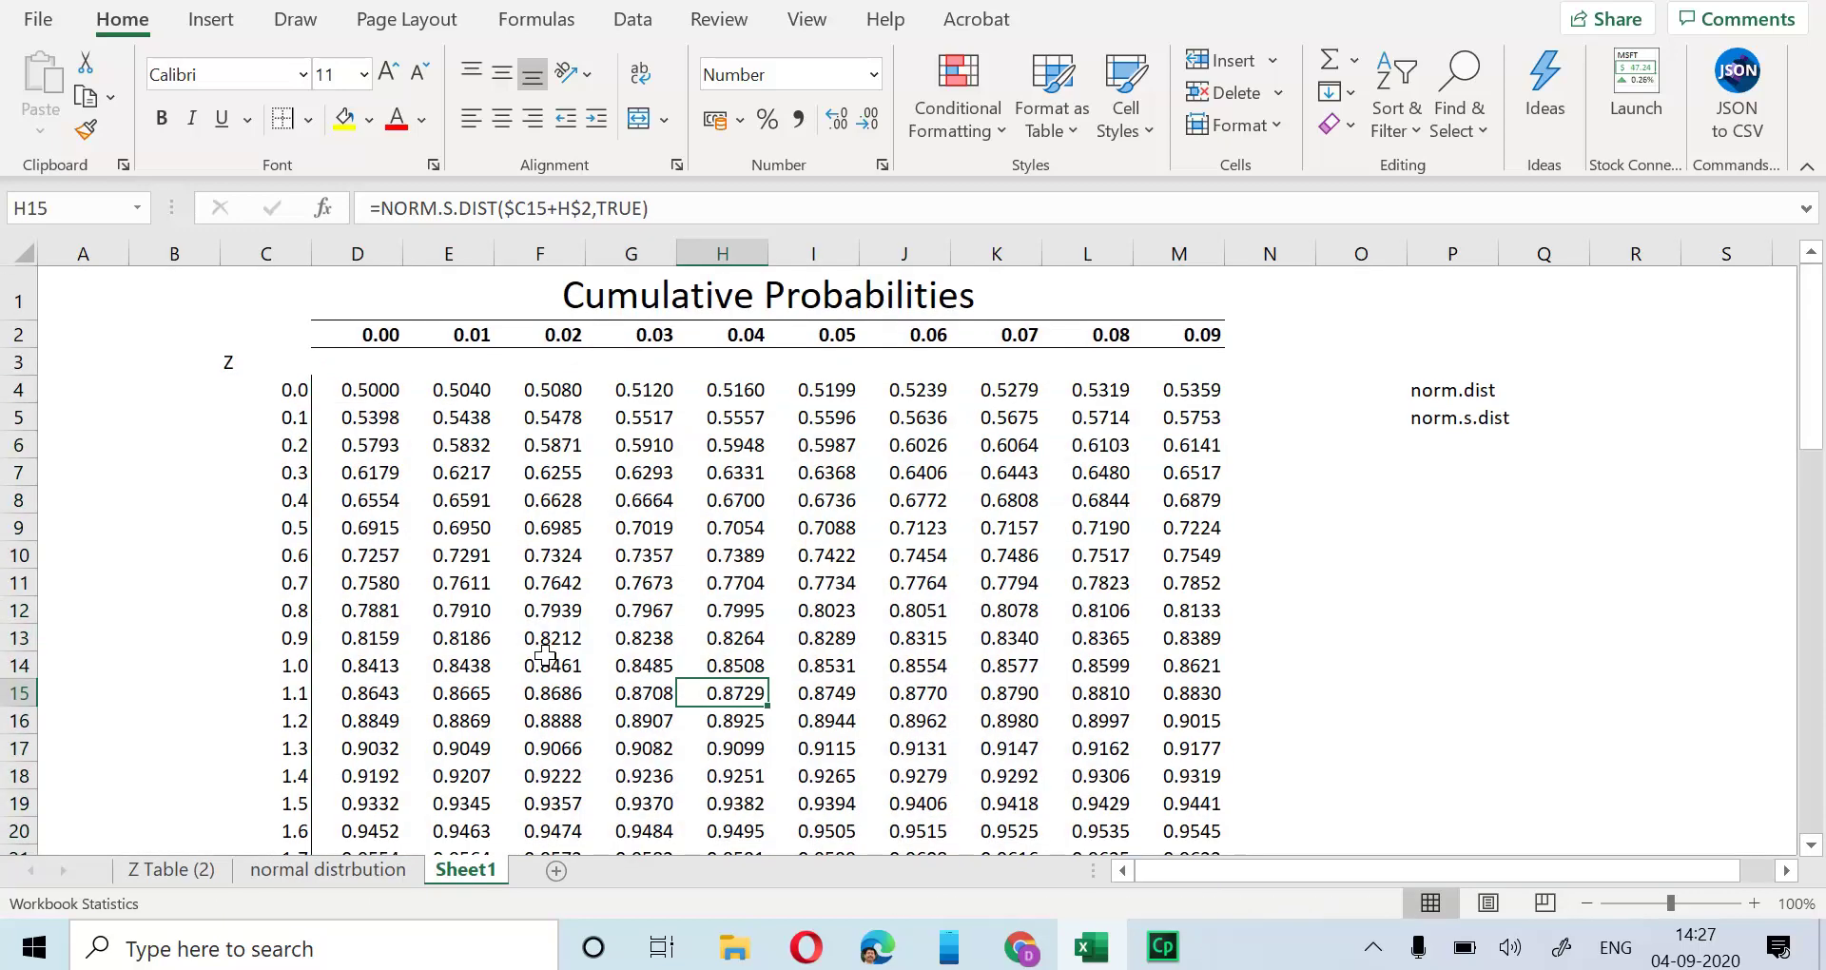
Step: Enter the example label z=1.05 in cell O10
left_click(299, 671)
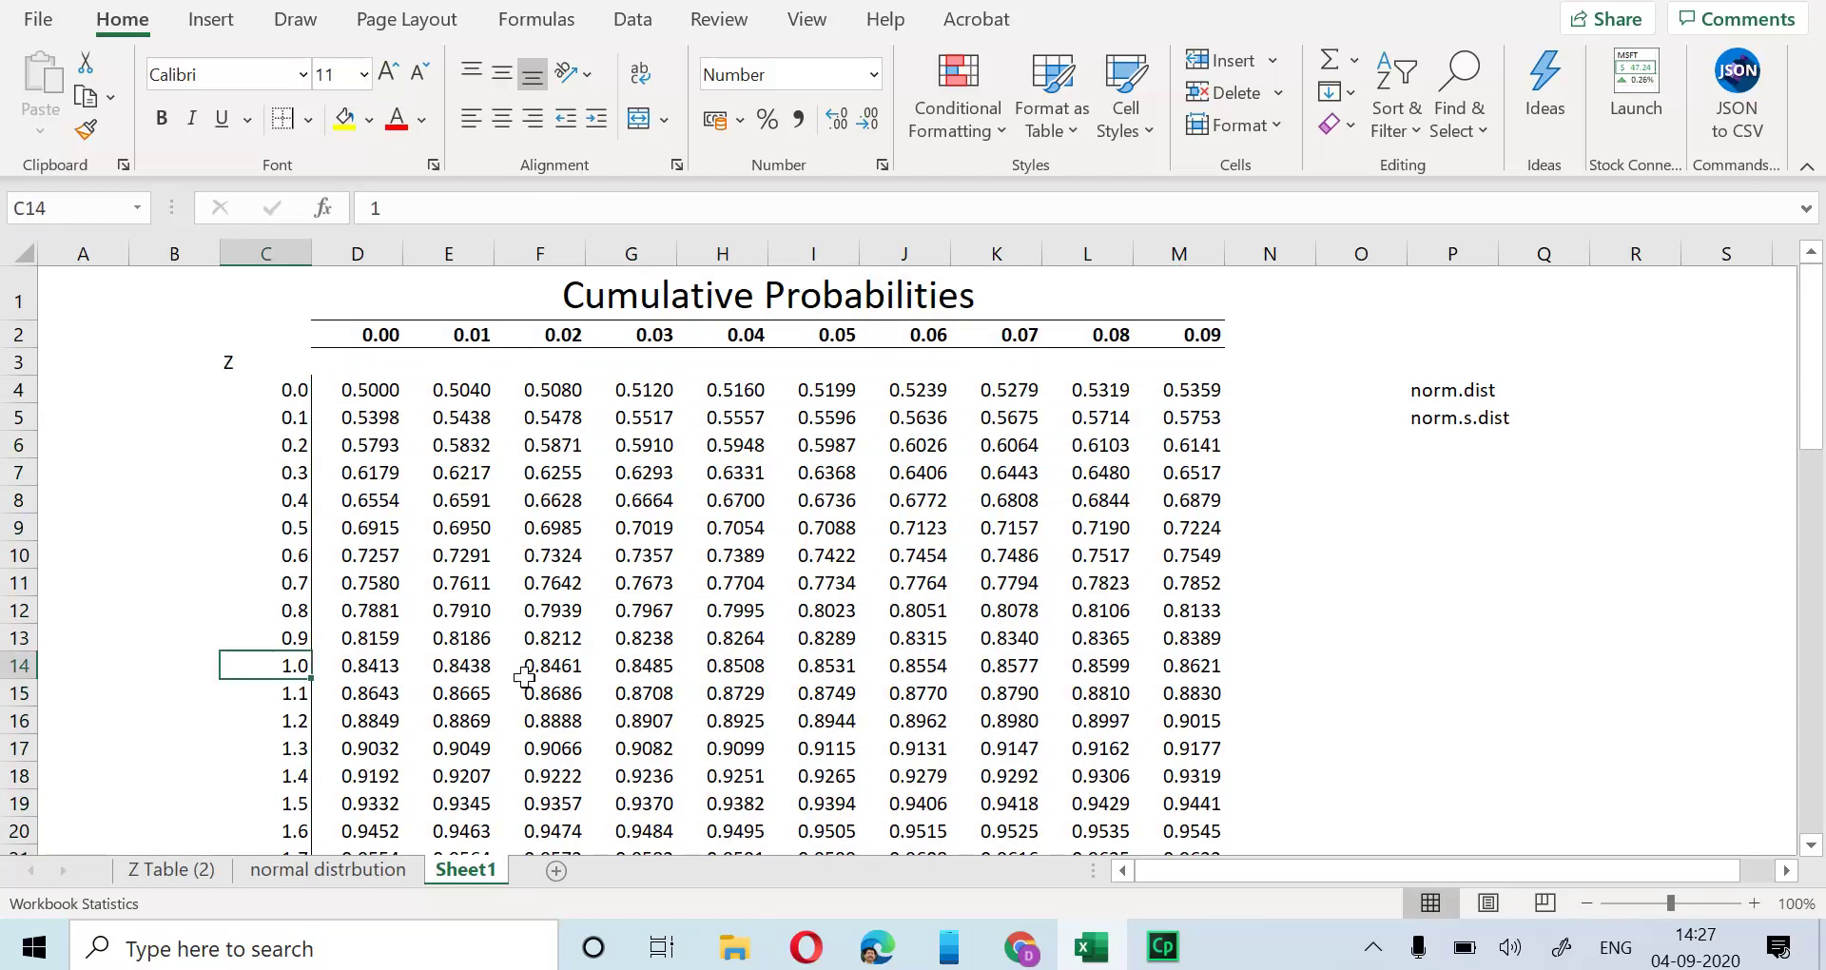
left_click(1374, 556)
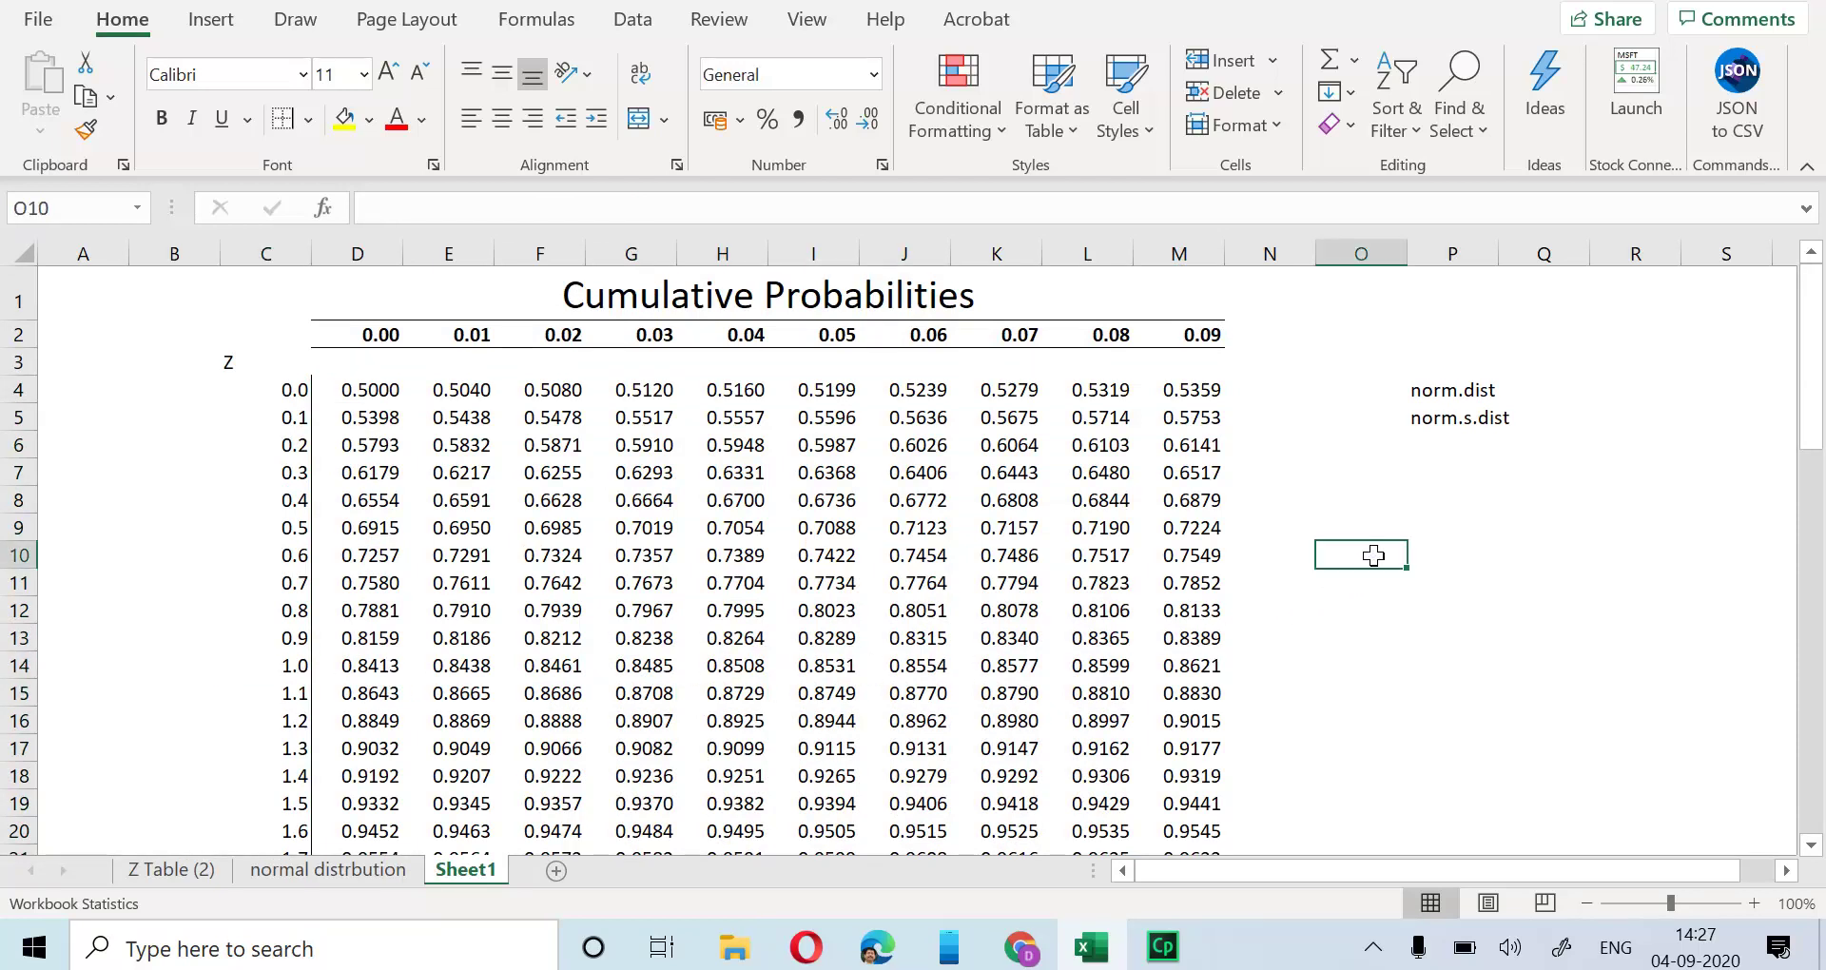
type("z=1.0")
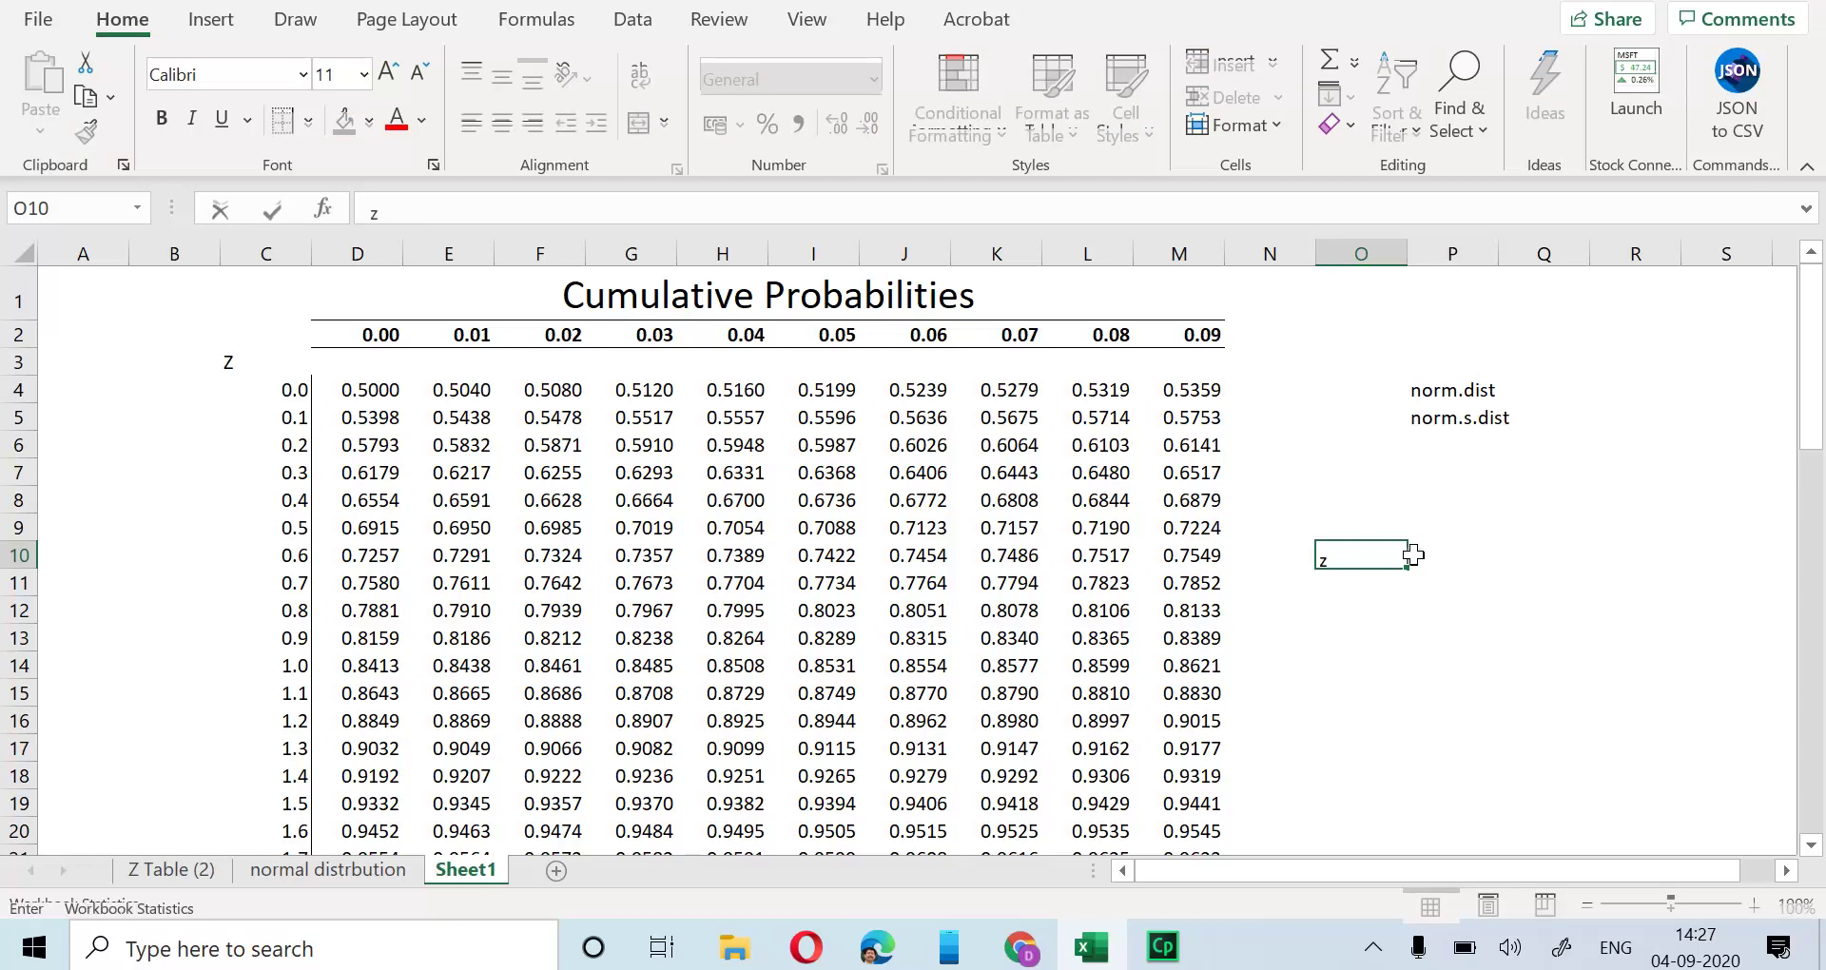
type("5")
key("Return")
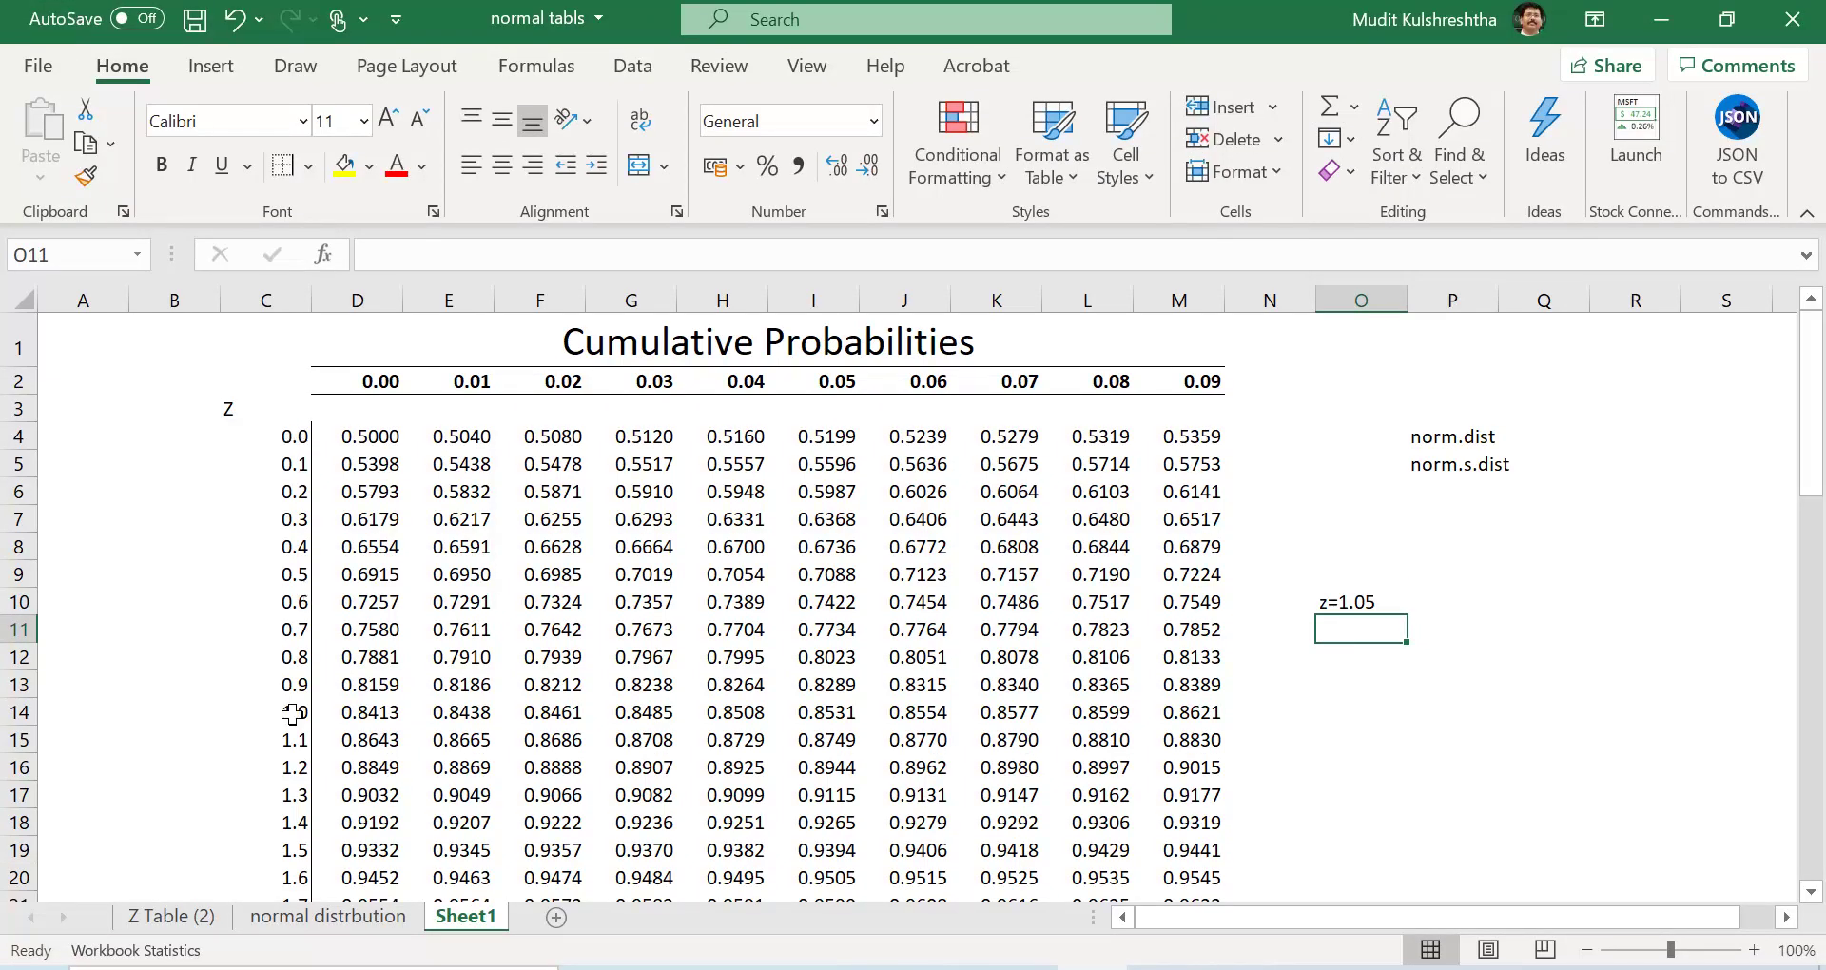
Step: Highlight the Z = 1.0 row C14:M14 and the 0.05 column I2:I14 with yellow fill
left_click_drag(285, 665, 631, 666)
left_click_drag(901, 732, 1210, 720)
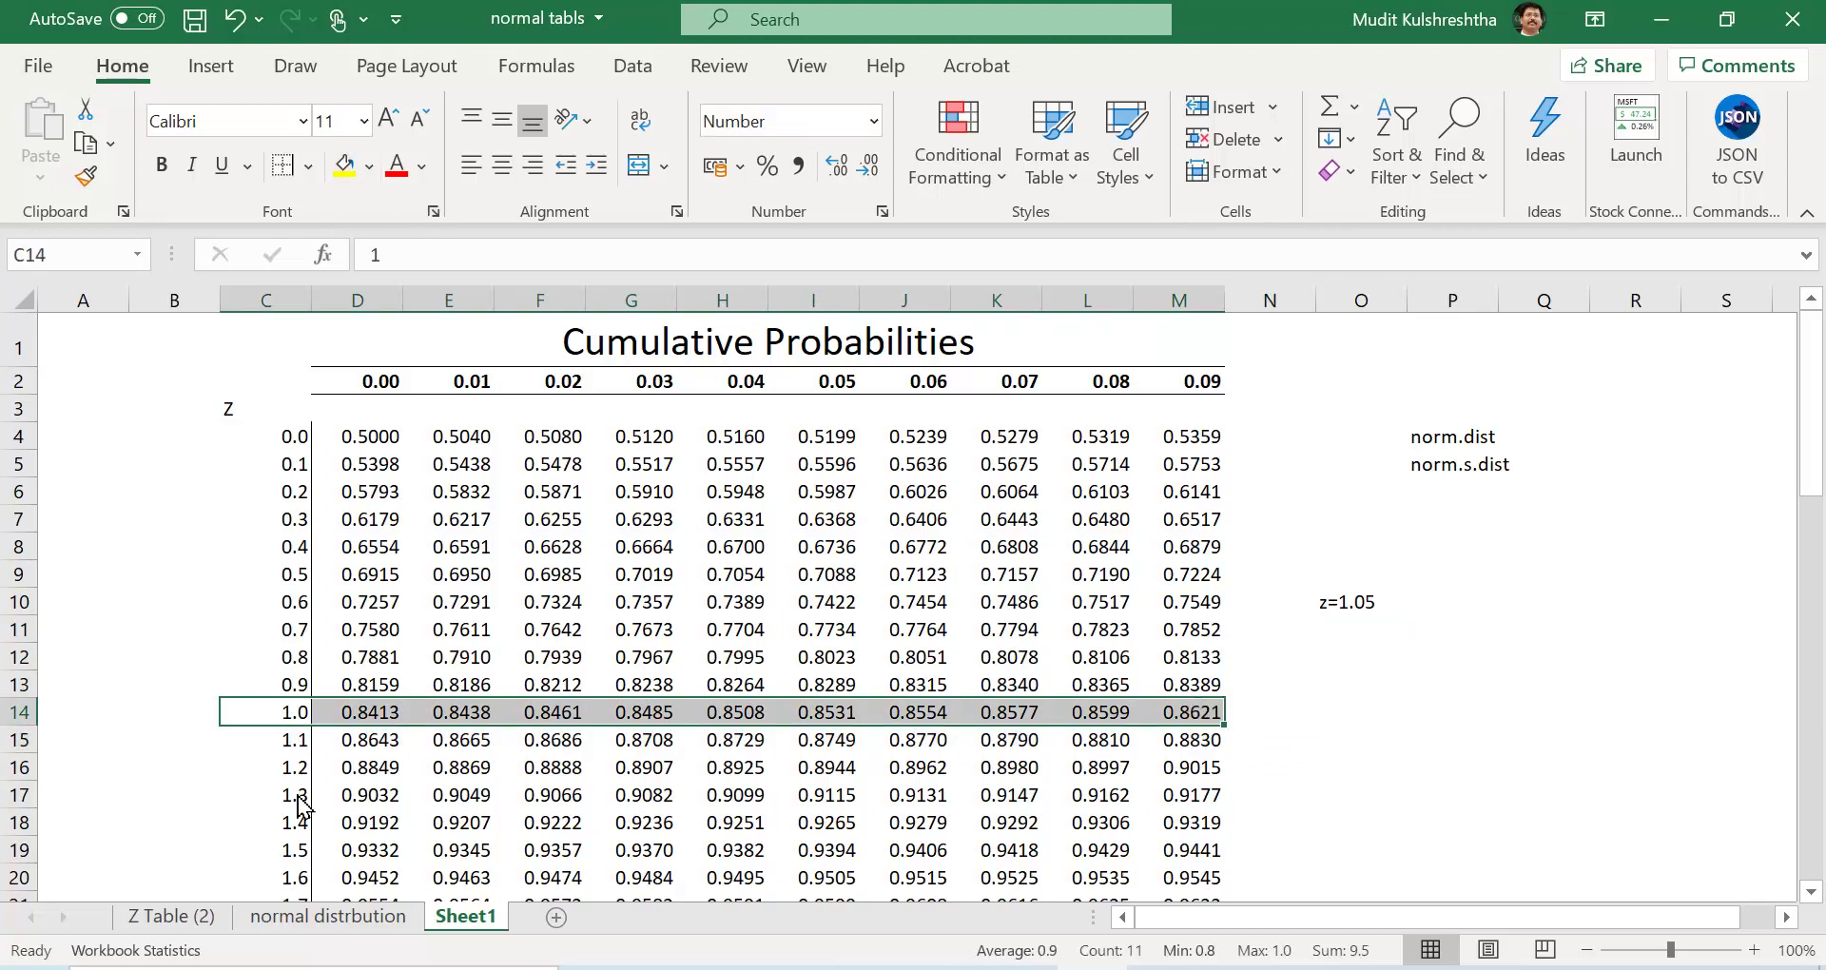
left_click(348, 167)
left_click_drag(828, 381, 828, 713)
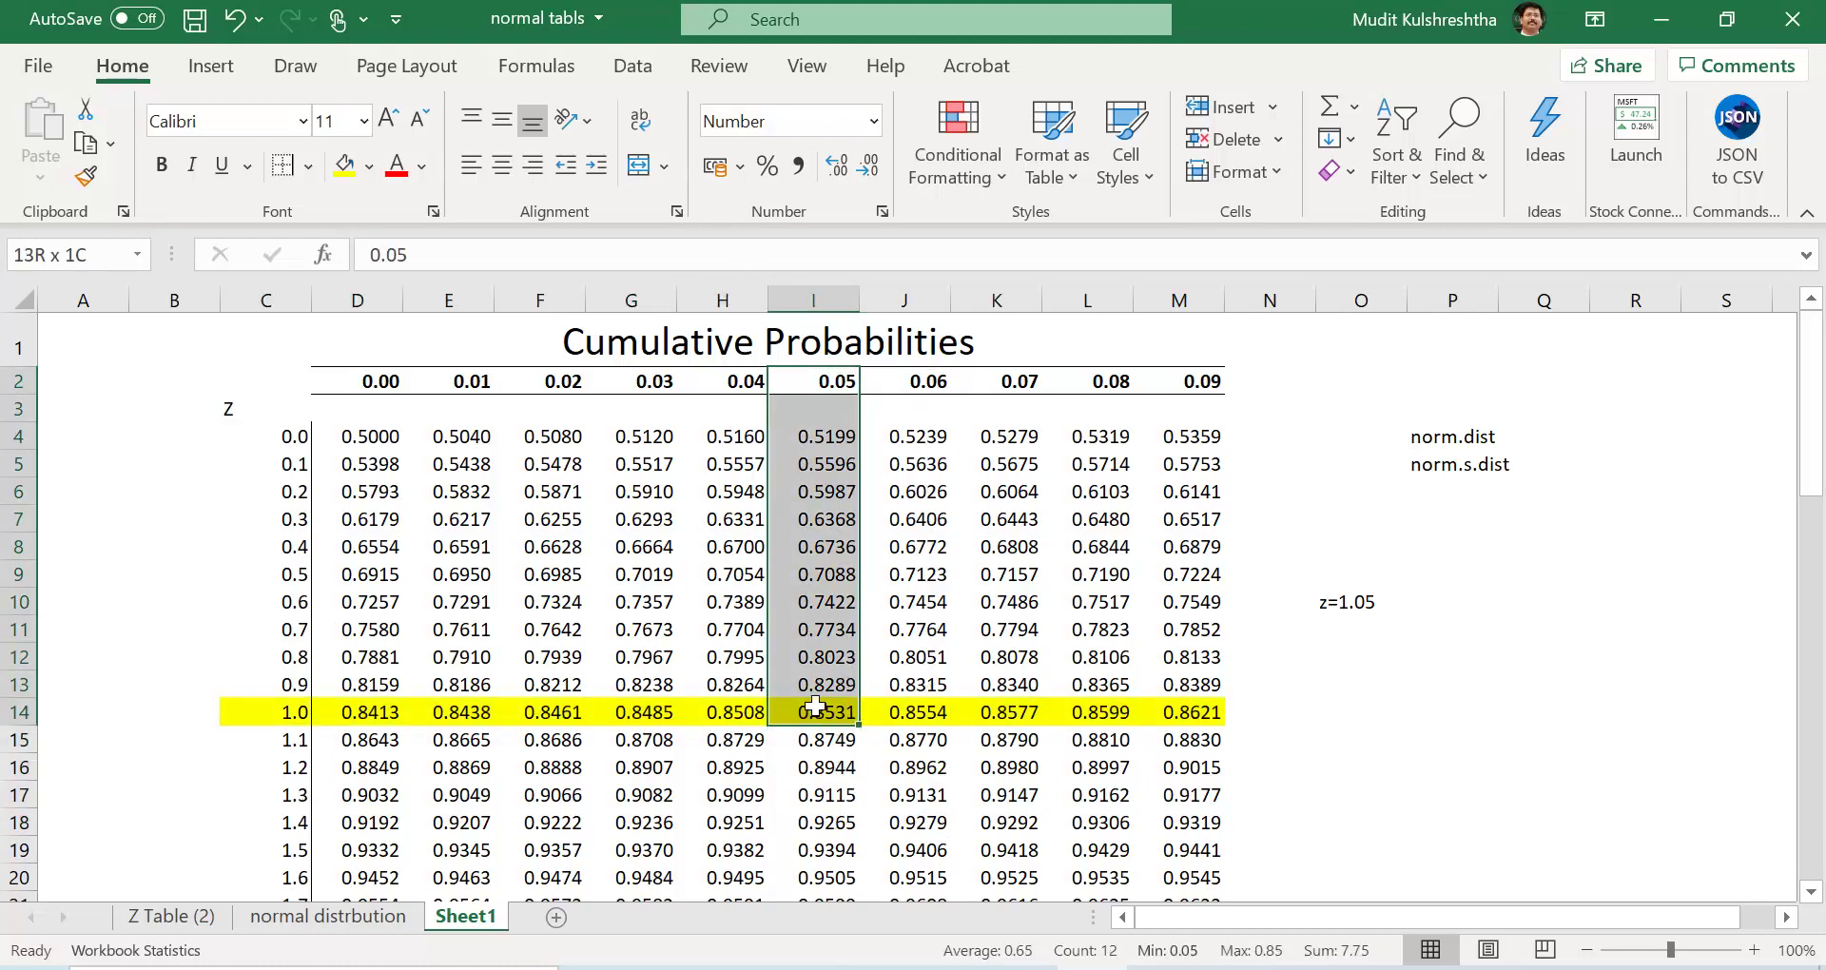
left_click(354, 173)
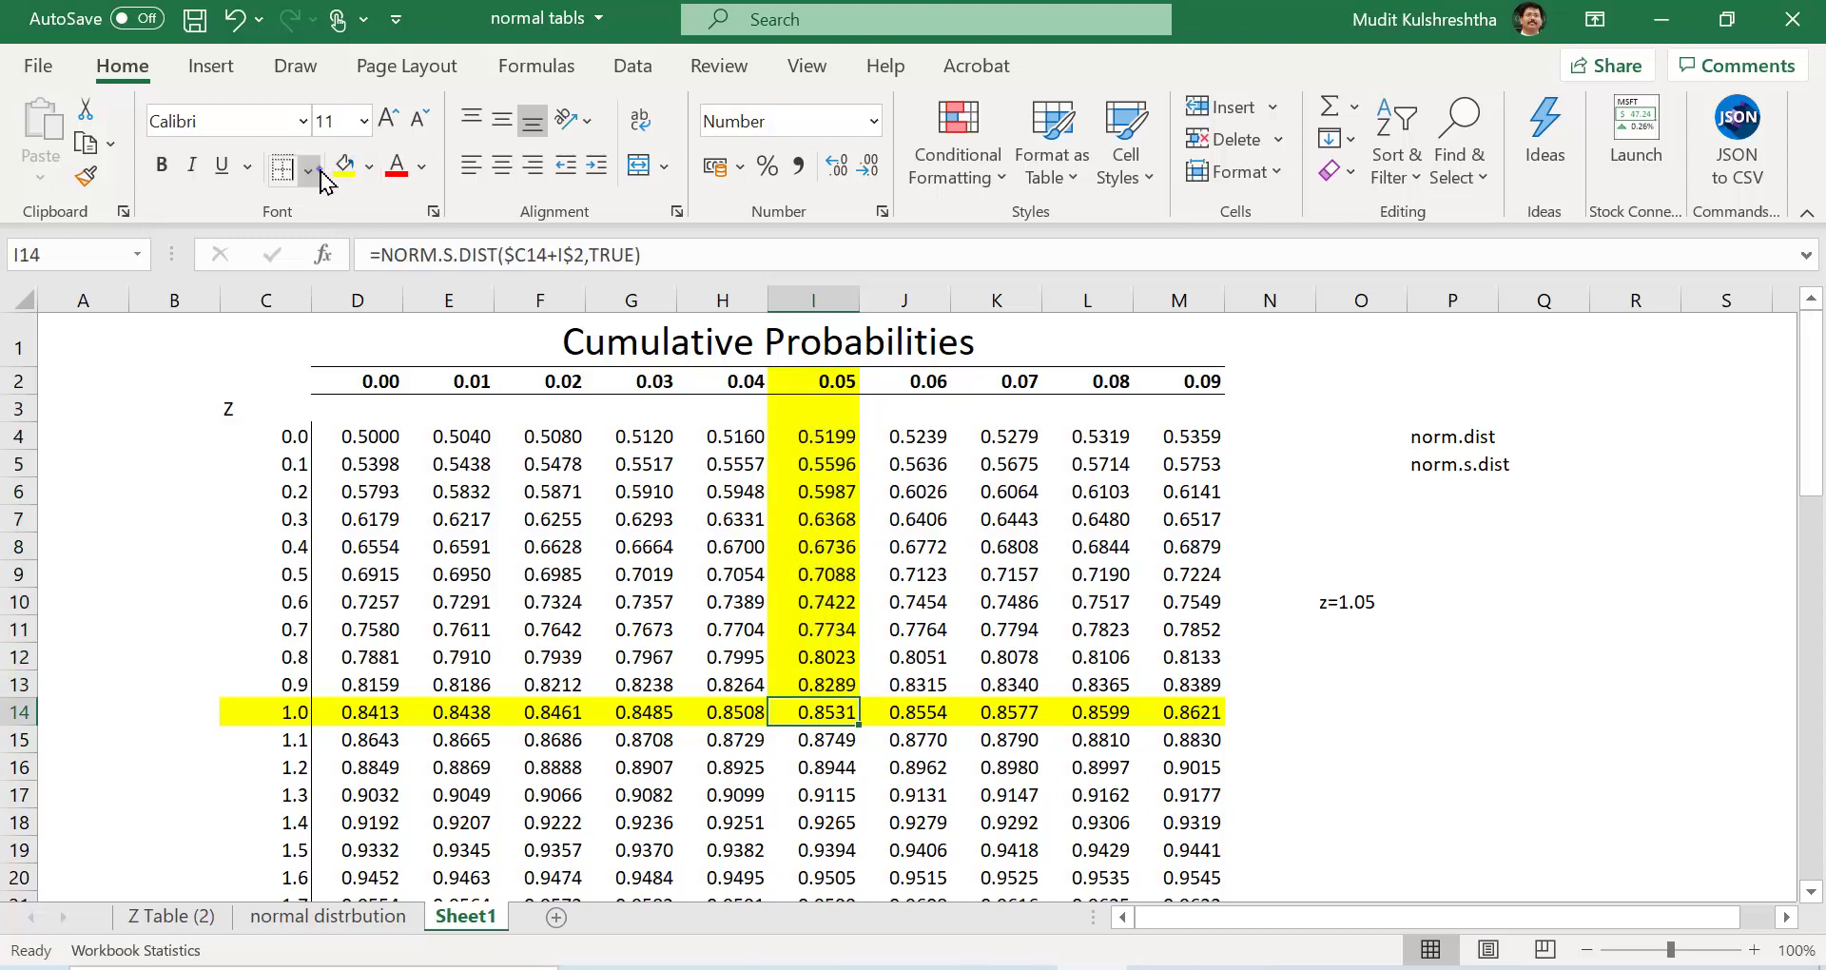
Step: Apply a thick outside border to I14, where the highlighted row and column cross
left_click(825, 711)
left_click(312, 170)
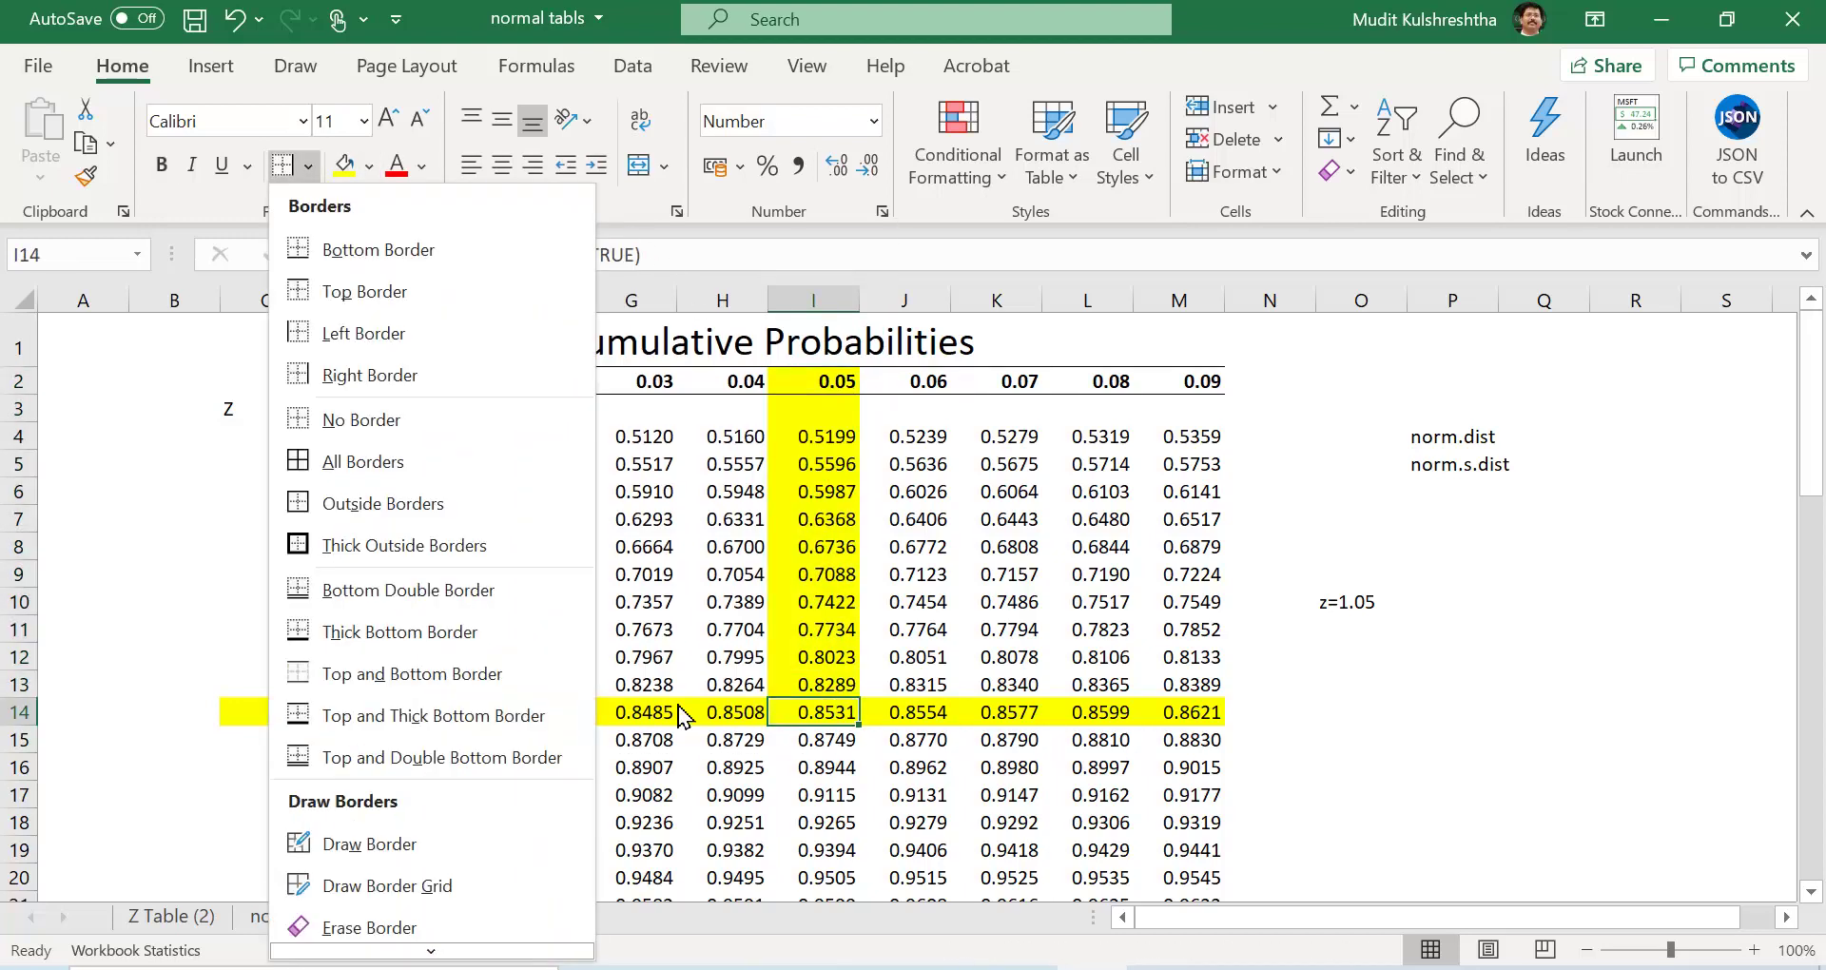
left_click(345, 547)
left_click(189, 639)
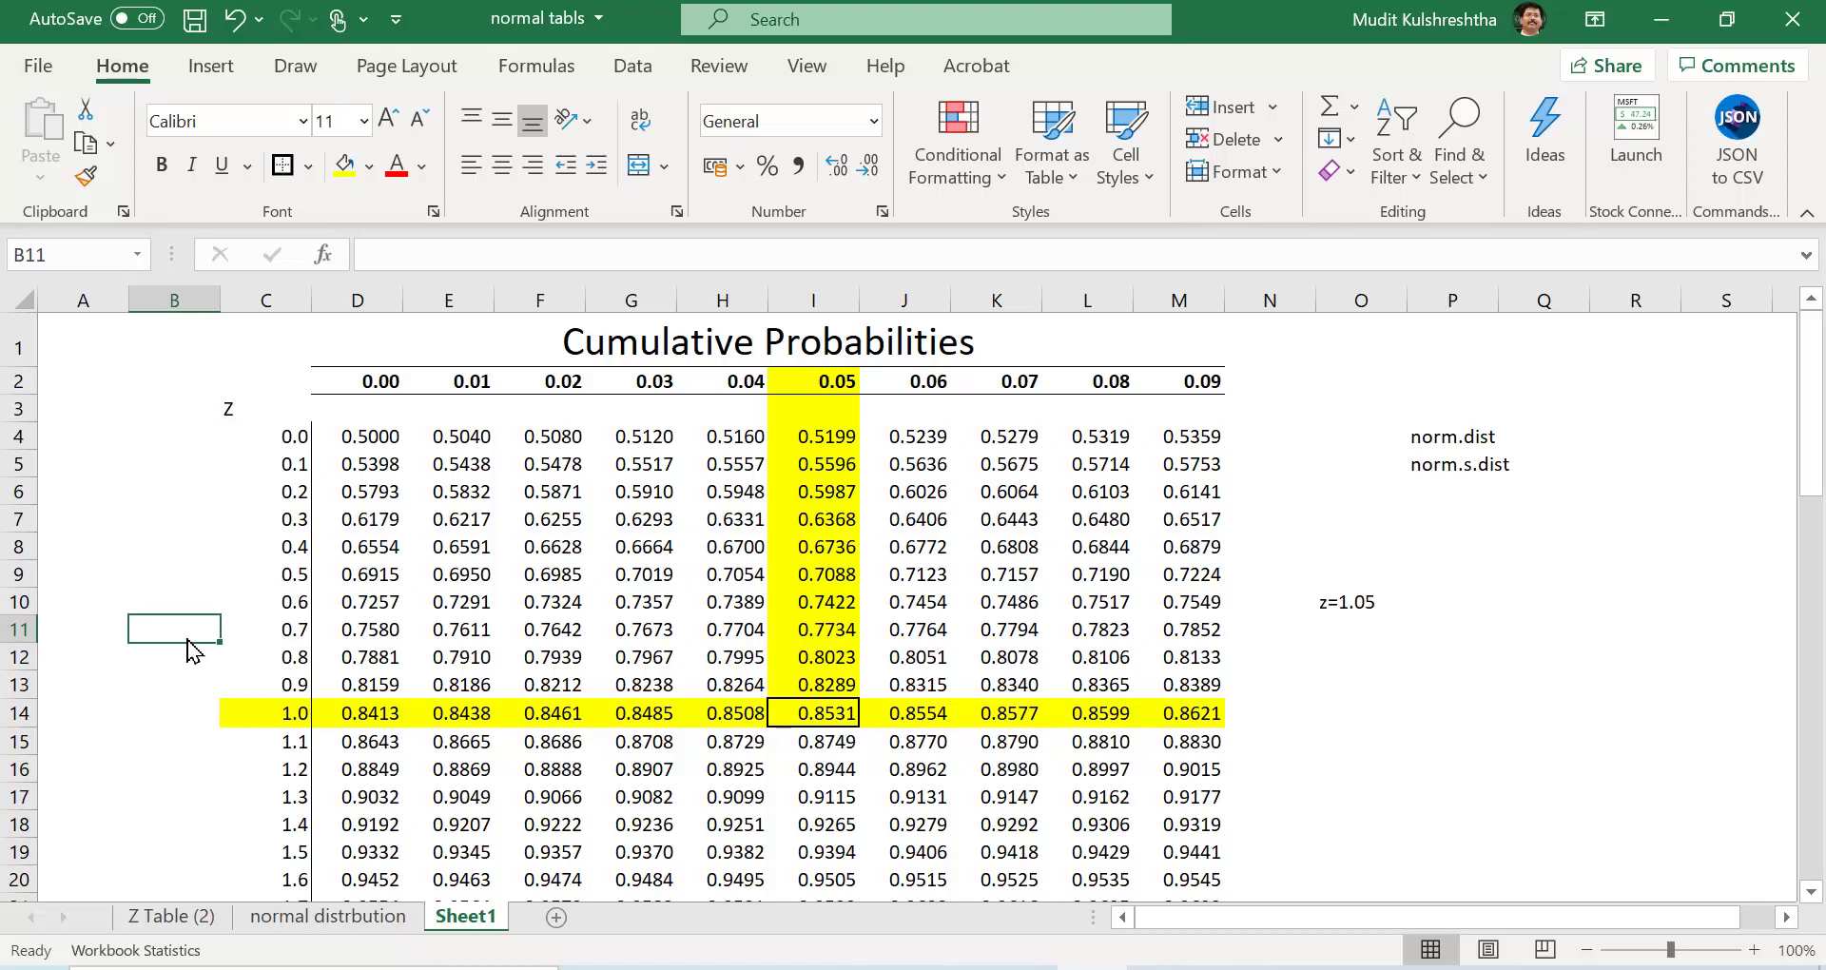
Step: Examine the negative Z values and D4's NORM.S.DIST arguments on the Z Table (2) sheet, and view the normal distrbution sheet
left_click(178, 919)
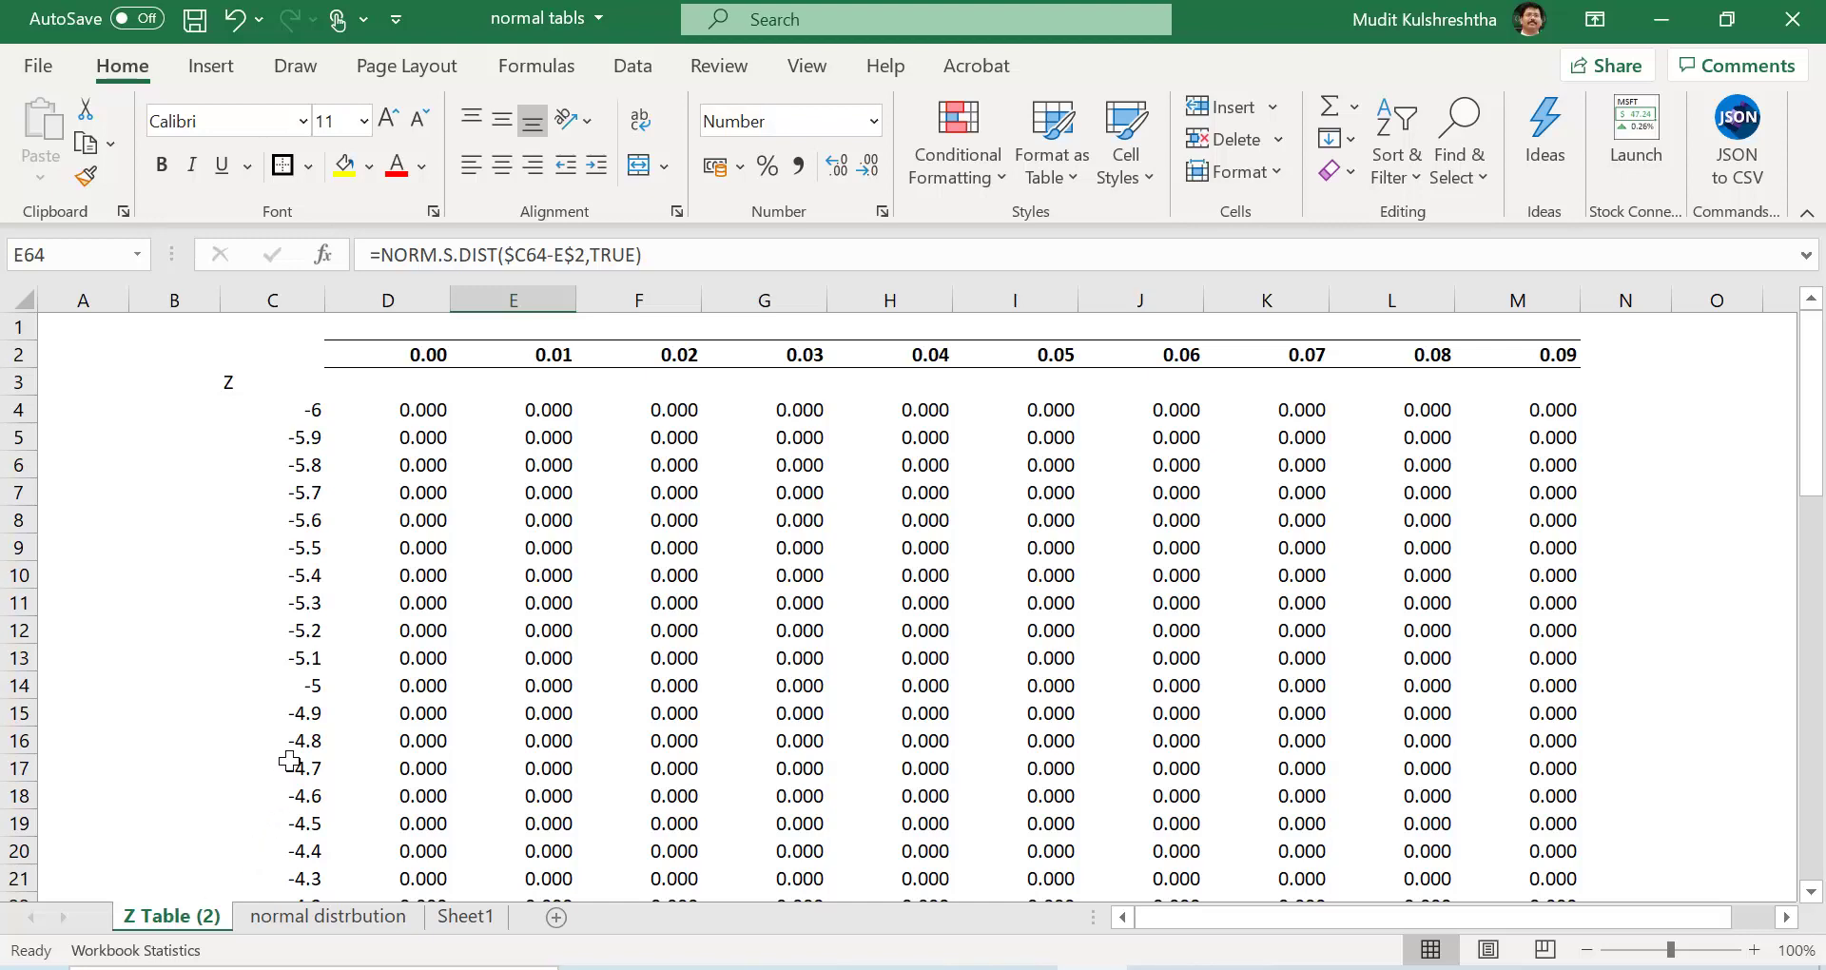
left_click_drag(318, 414, 317, 658)
left_click(433, 418)
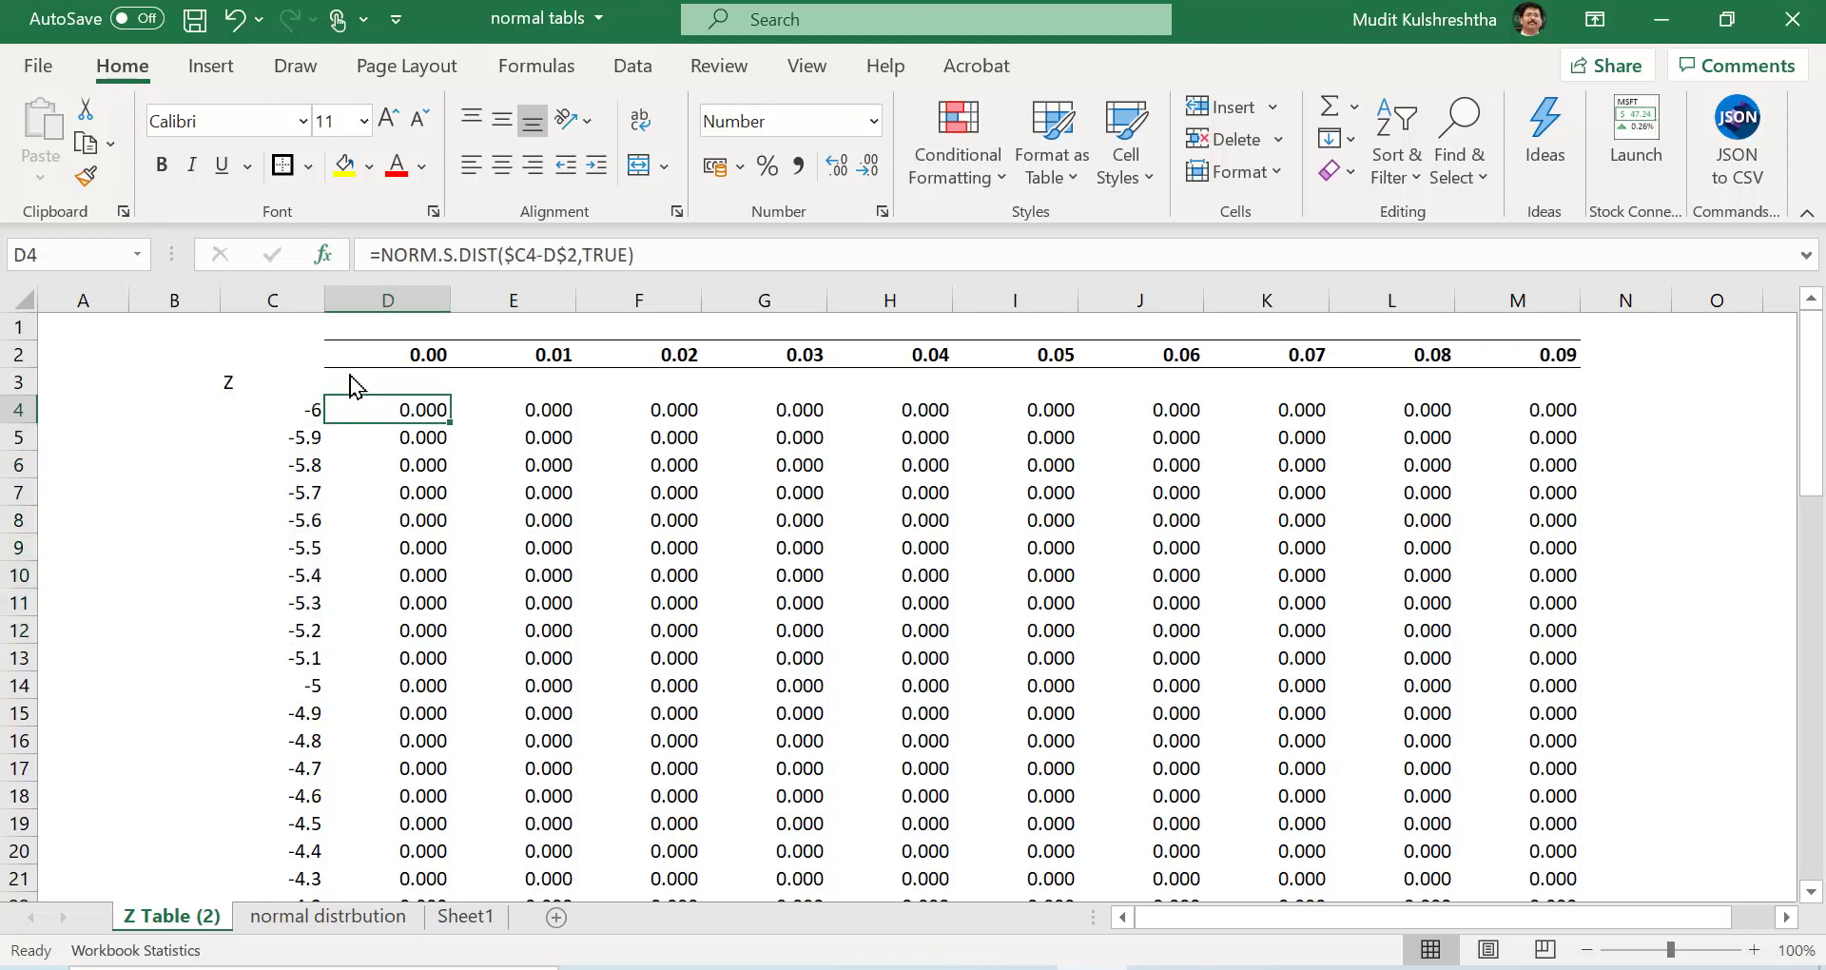
left_click(325, 256)
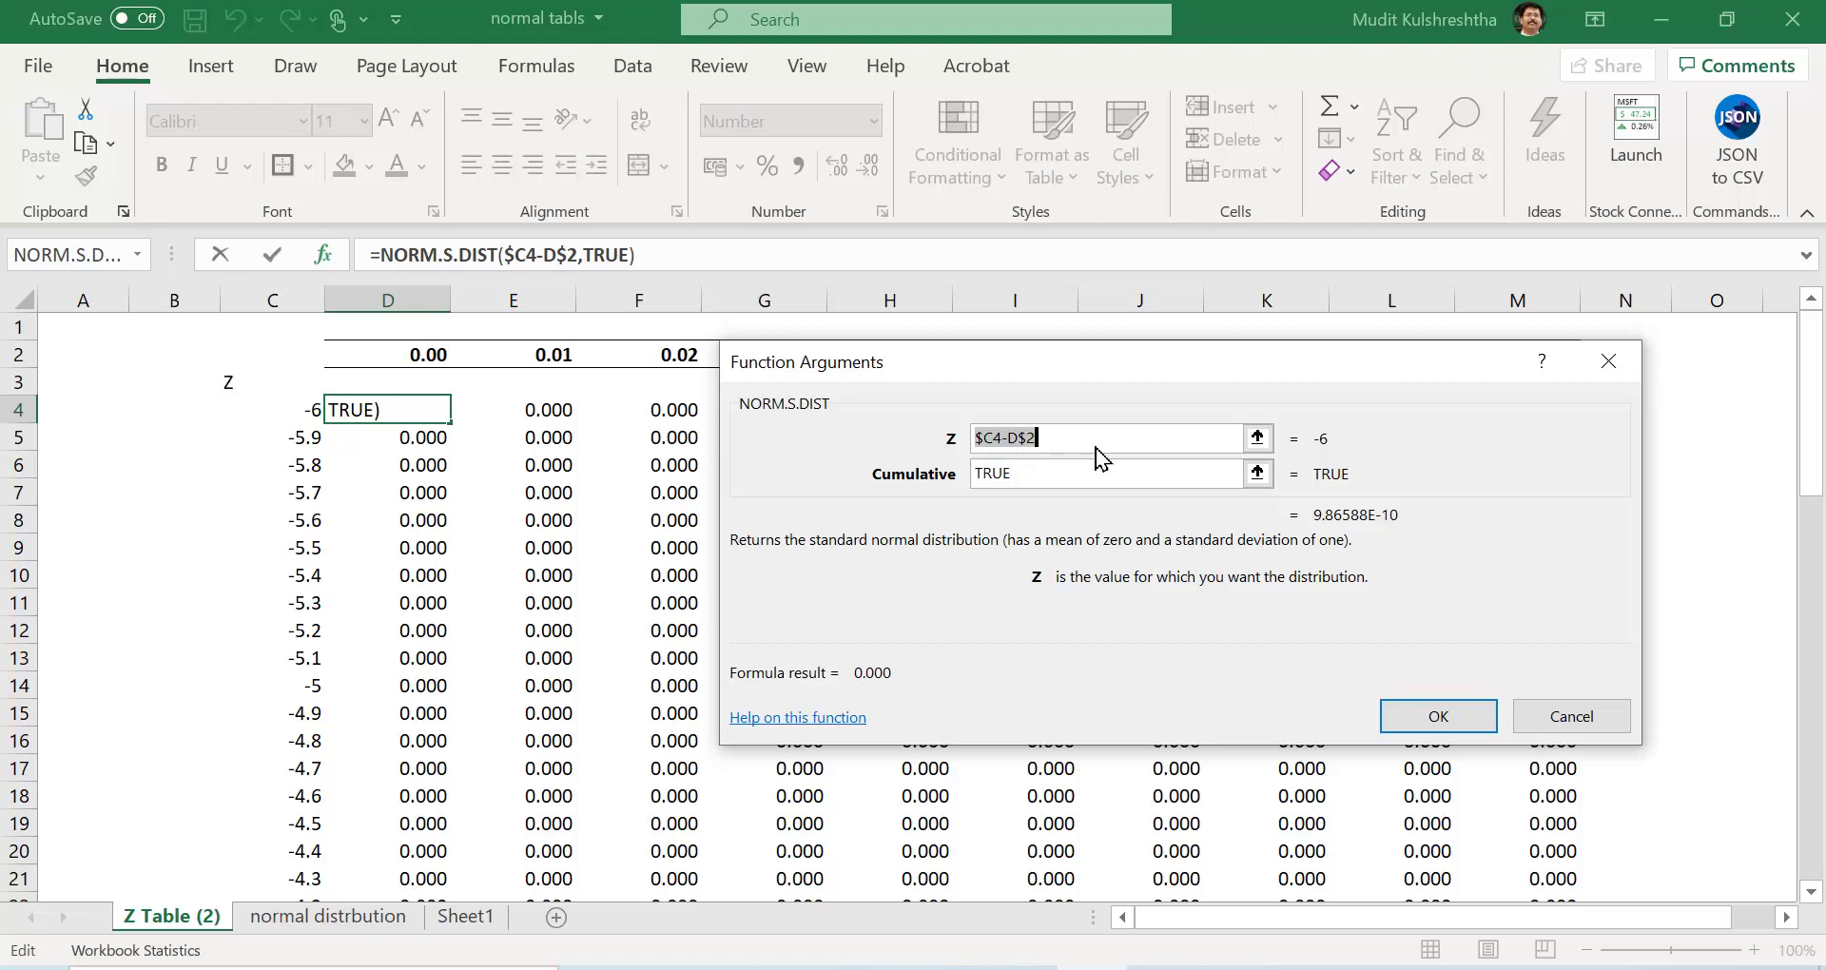
left_click(1438, 716)
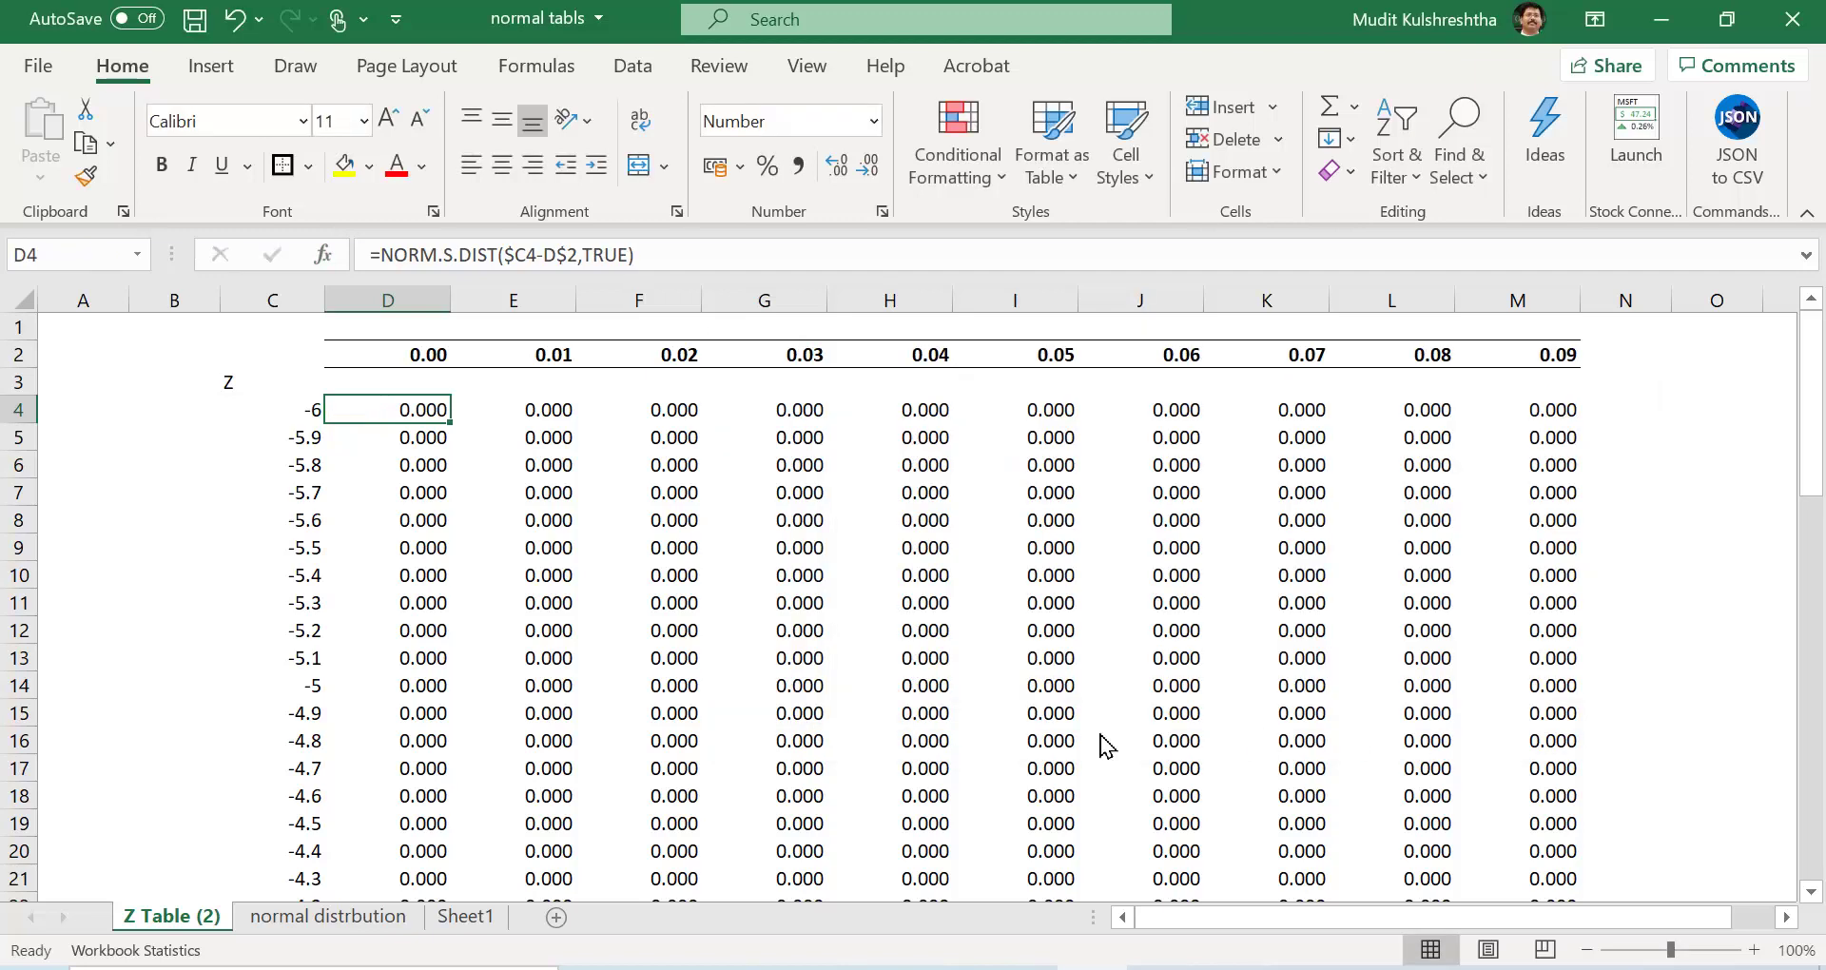
left_click(385, 923)
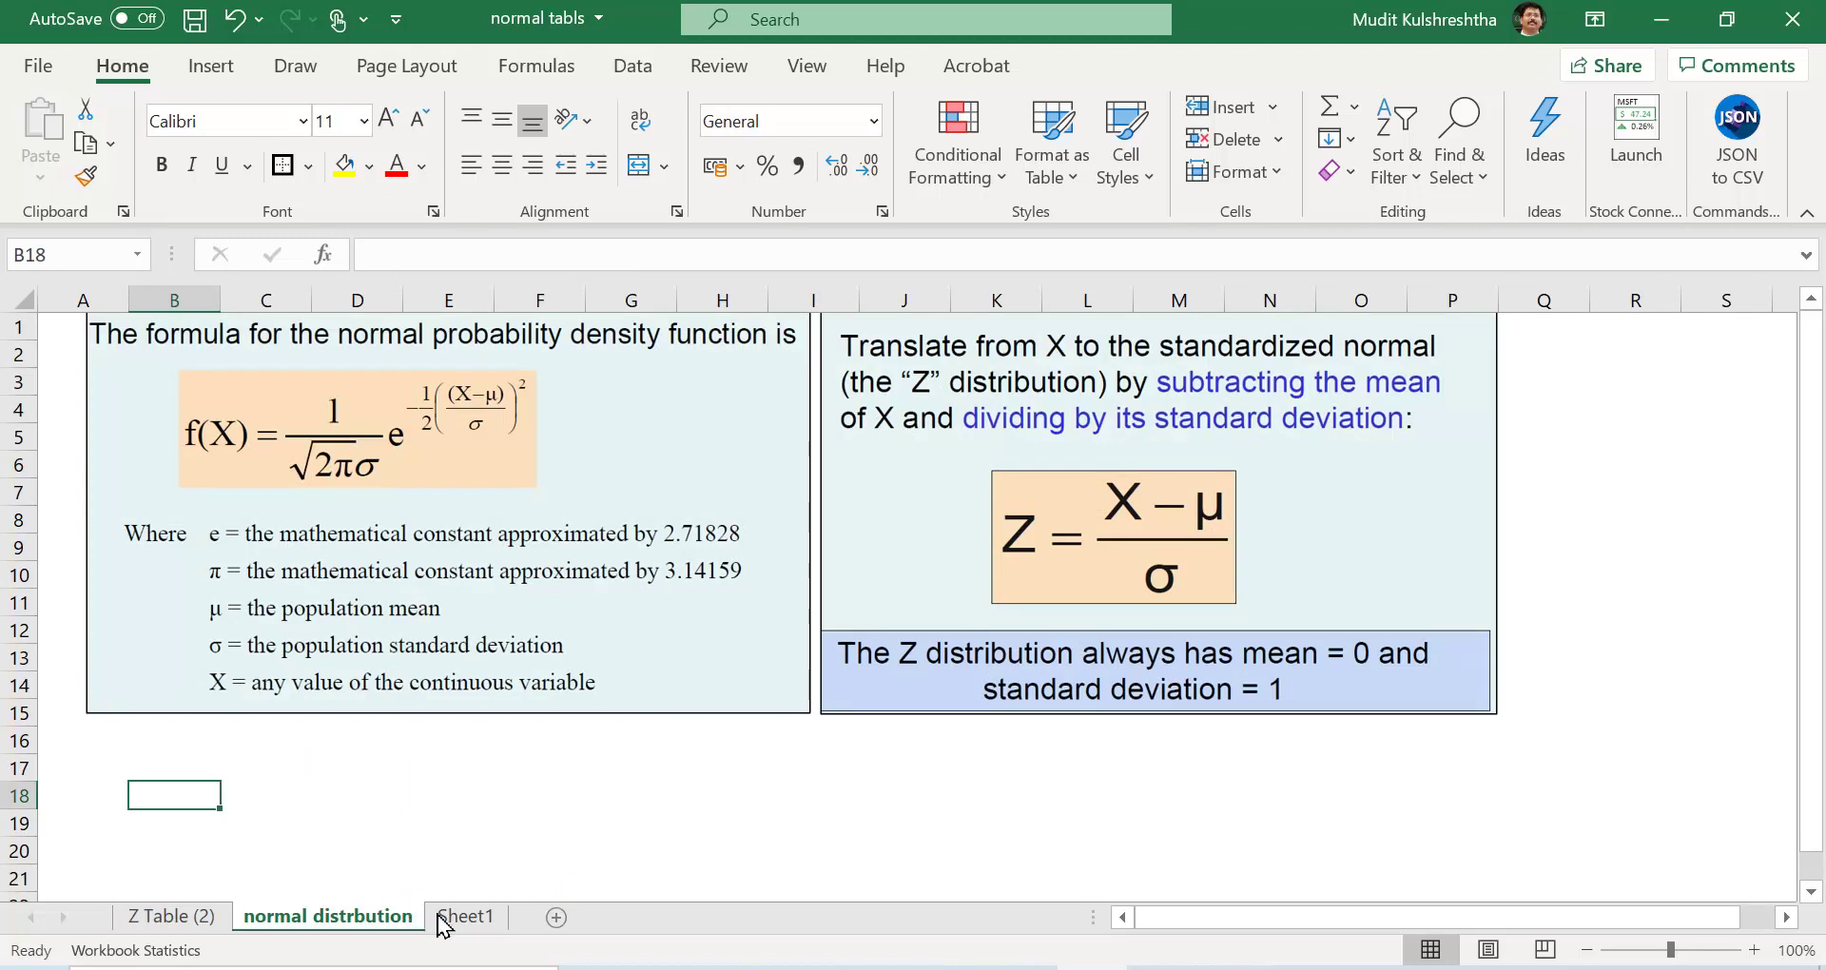